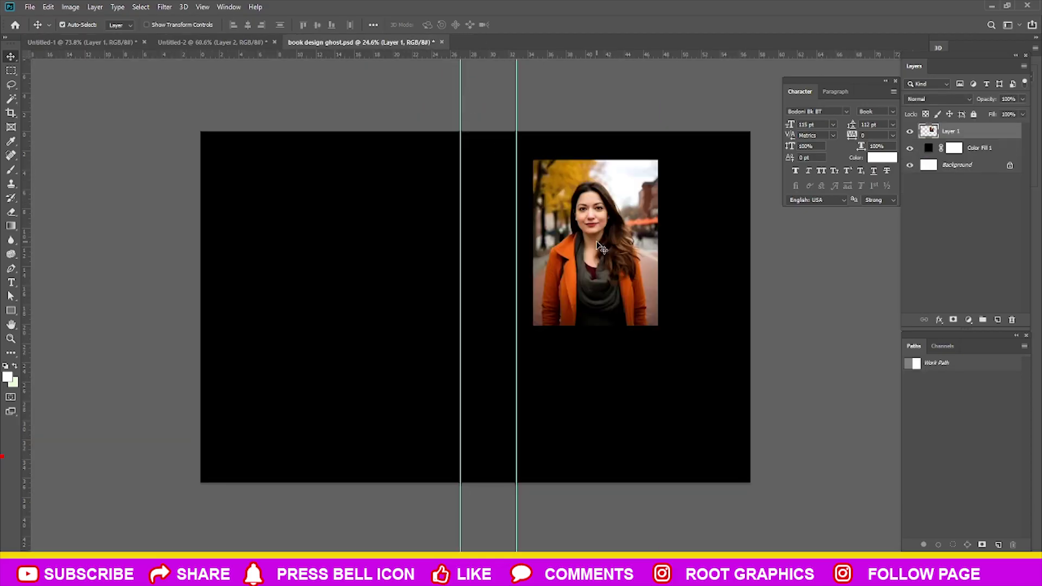
Keep the portrait at Normal blend mode and delete the black Color Fill 1 layer.
{"action": "left_click", "coordinate": [938, 99]}
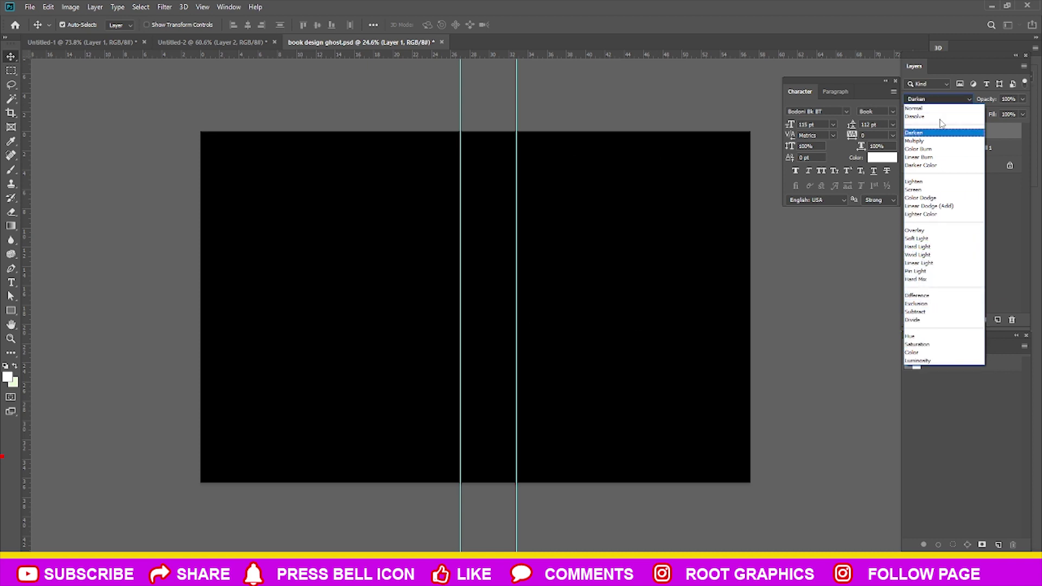
{"action": "left_click", "coordinate": [922, 108]}
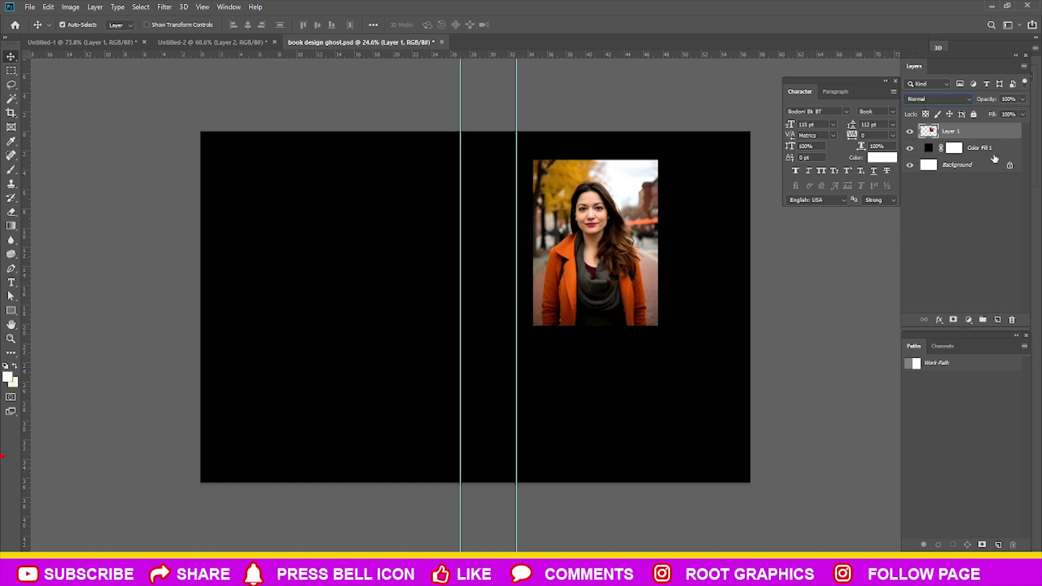
{"action": "left_click", "coordinate": [992, 154]}
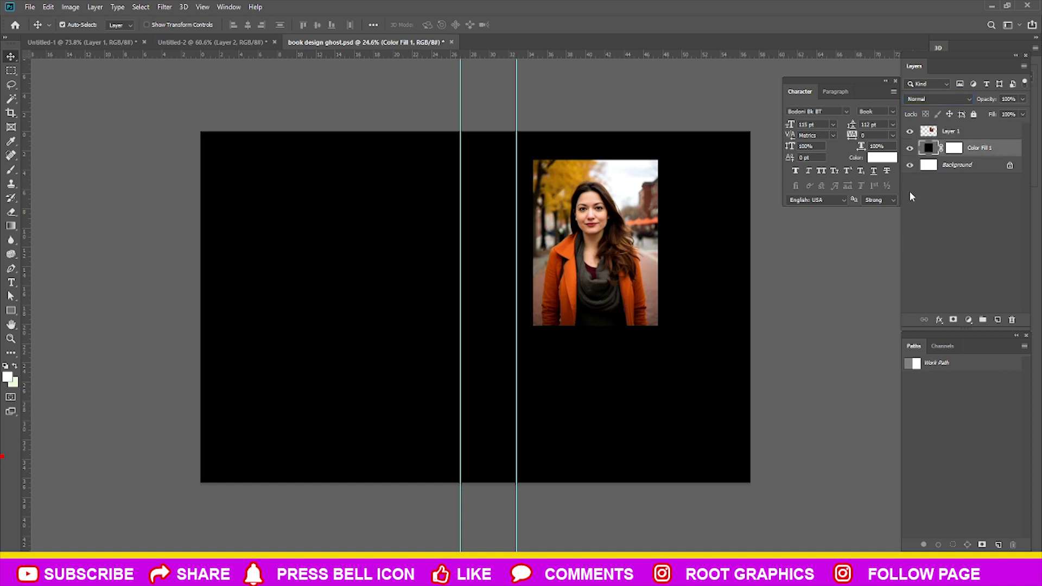
{"action": "key", "text": "Delete"}
Scale and position the portrait to fill the front cover's full height.
{"action": "key", "text": "ctrl+t"}
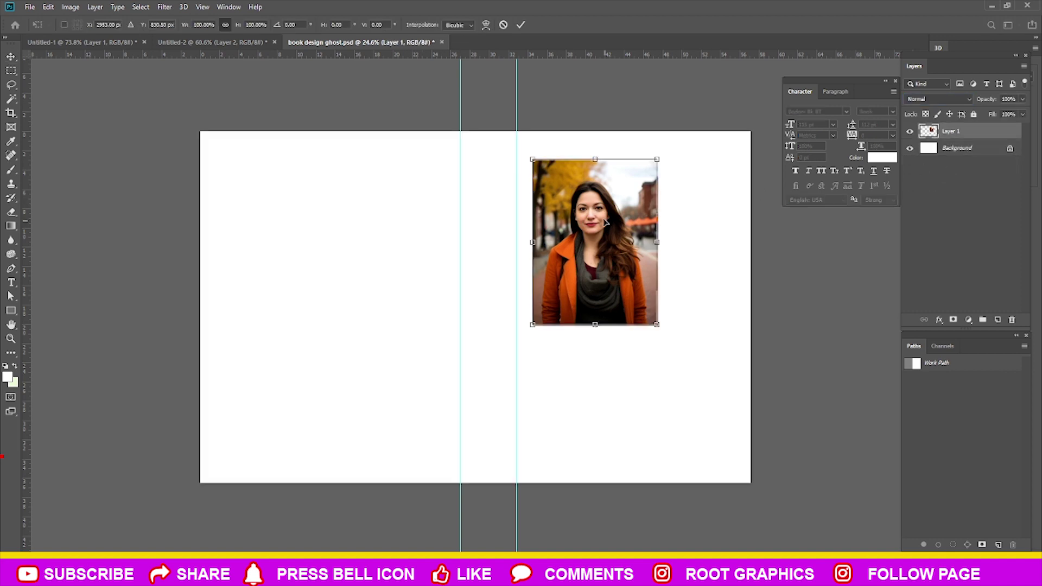
{"action": "left_click_drag", "start_coordinate": [597, 209], "coordinate": [581, 181]}
{"action": "left_click_drag", "start_coordinate": [649, 311], "coordinate": [719, 449]}
{"action": "left_click_drag", "start_coordinate": [638, 450], "coordinate": [633, 547]}
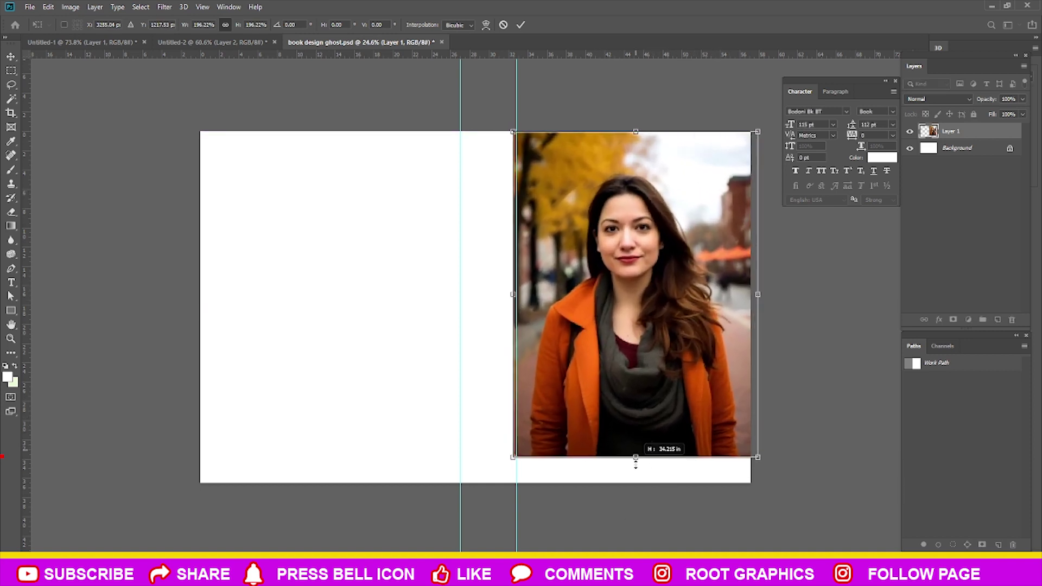
{"action": "left_click_drag", "start_coordinate": [625, 422], "coordinate": [628, 424]}
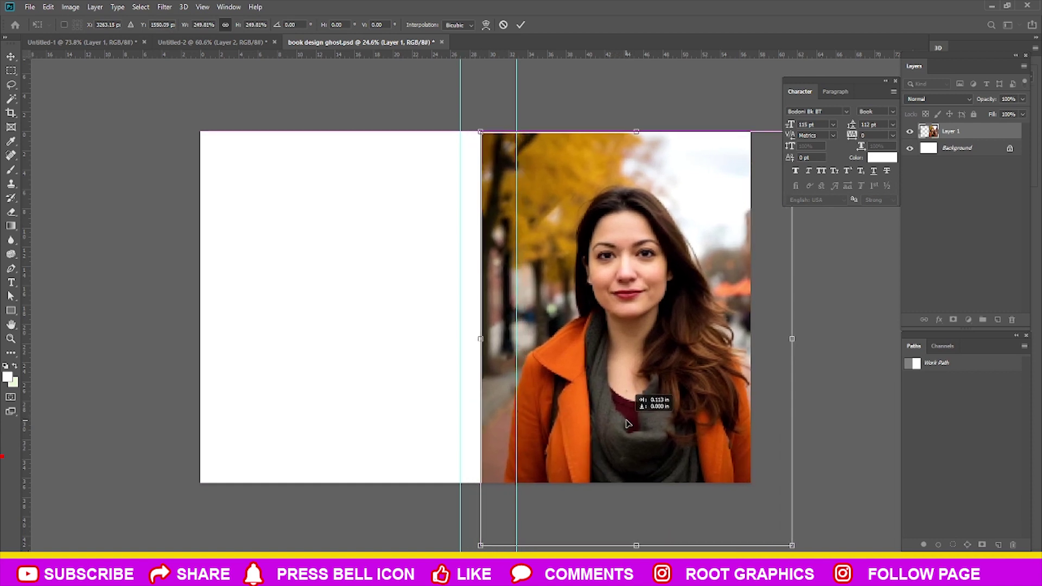
{"action": "key", "text": "Return"}
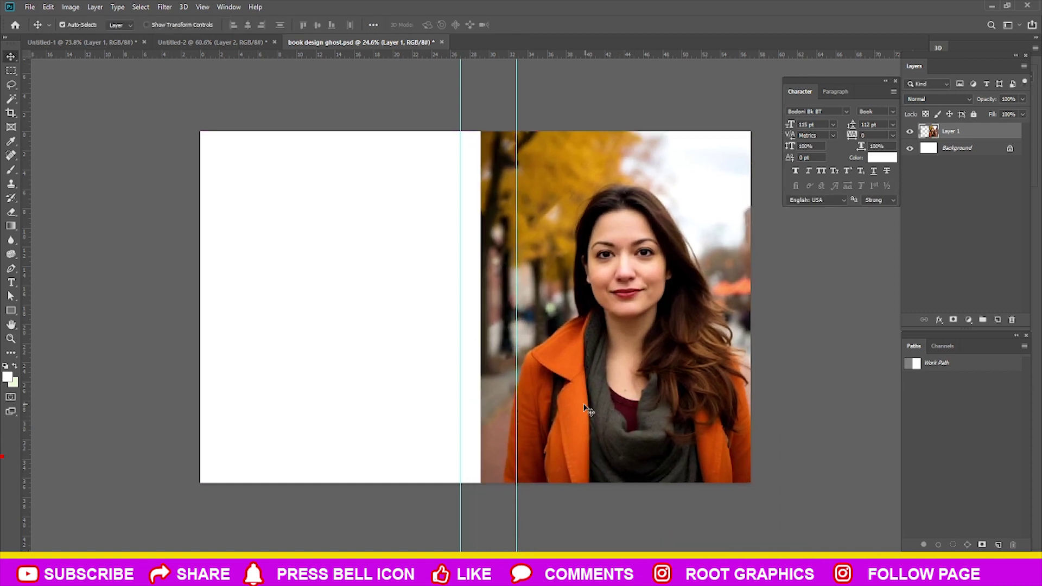
{"action": "key", "text": "p"}
{"action": "scroll", "coordinate": [512, 197], "scroll_direction": "up", "scroll_amount": 2}
{"action": "scroll", "coordinate": [535, 144], "scroll_direction": "up", "scroll_amount": 1}
{"action": "scroll", "coordinate": [521, 174], "scroll_direction": "up", "scroll_amount": 1}
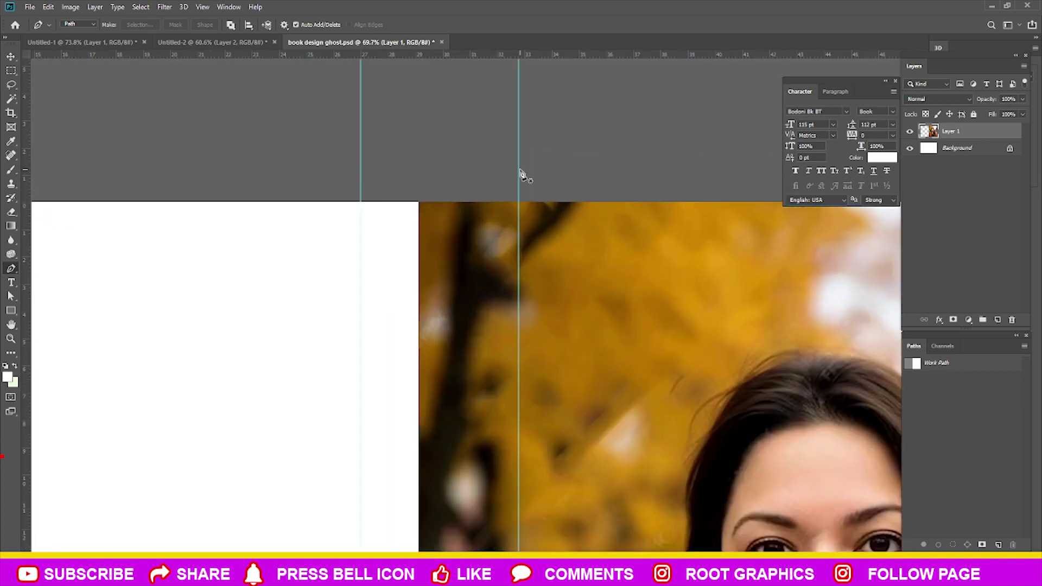
{"action": "left_click", "coordinate": [519, 173]}
{"action": "scroll", "coordinate": [550, 304], "scroll_direction": "down", "scroll_amount": 5}
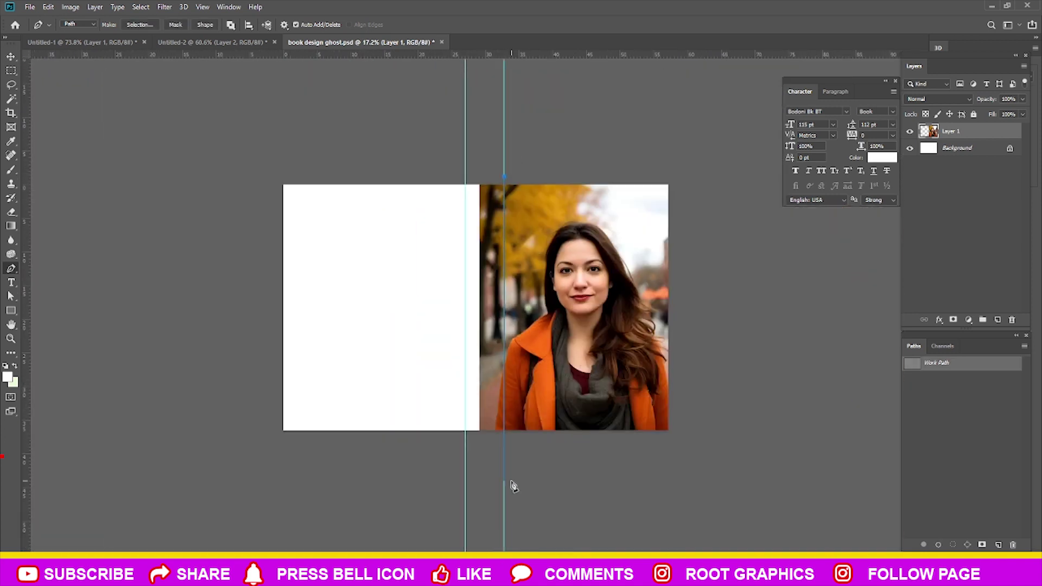
{"action": "left_click", "coordinate": [307, 231]}
{"action": "key", "text": "ctrl+Return"}
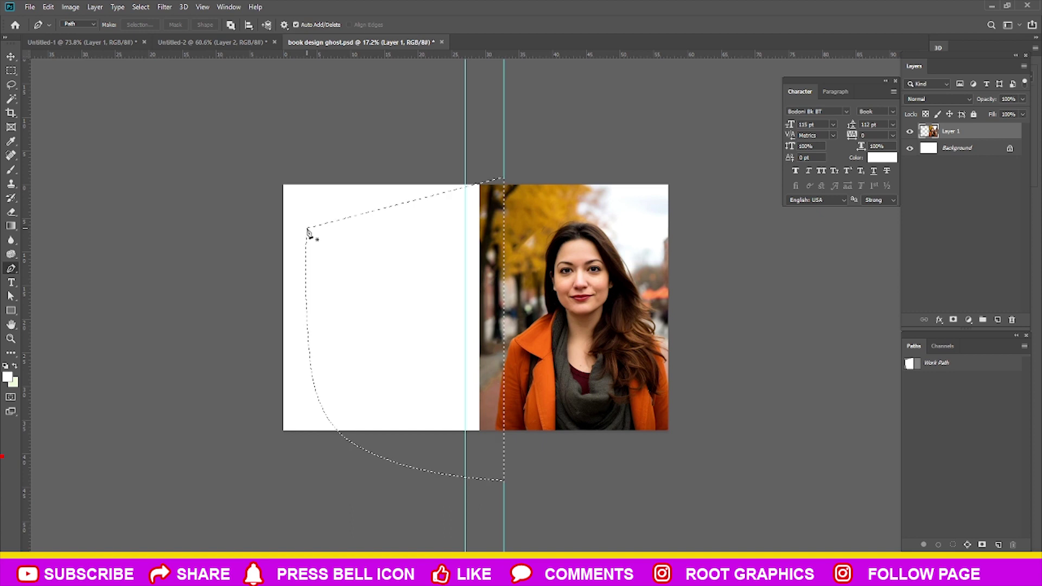
{"action": "key", "text": "ctrl+d"}
{"action": "scroll", "coordinate": [562, 204], "scroll_direction": "up", "scroll_amount": 3}
{"action": "left_click", "coordinate": [11, 57]}
{"action": "scroll", "coordinate": [700, 364], "scroll_direction": "down", "scroll_amount": 2}
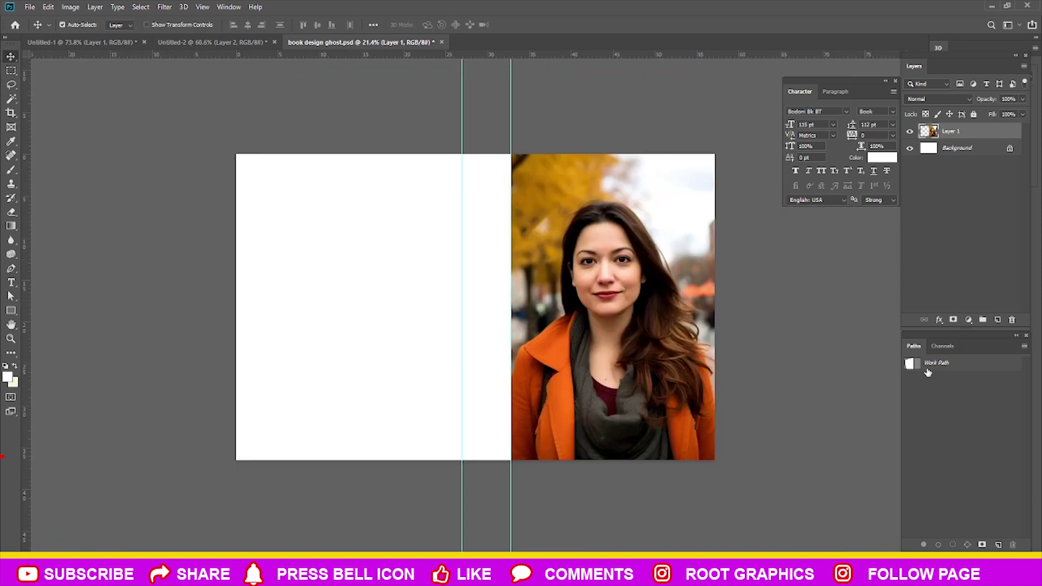
{"action": "scroll", "coordinate": [745, 342], "scroll_direction": "up", "scroll_amount": 3}
{"action": "mouse_move", "coordinate": [744, 342]}
{"action": "left_mouse_down"}
{"action": "mouse_move", "coordinate": [413, 308]}
{"action": "mouse_move", "coordinate": [449, 361]}
{"action": "left_mouse_up"}
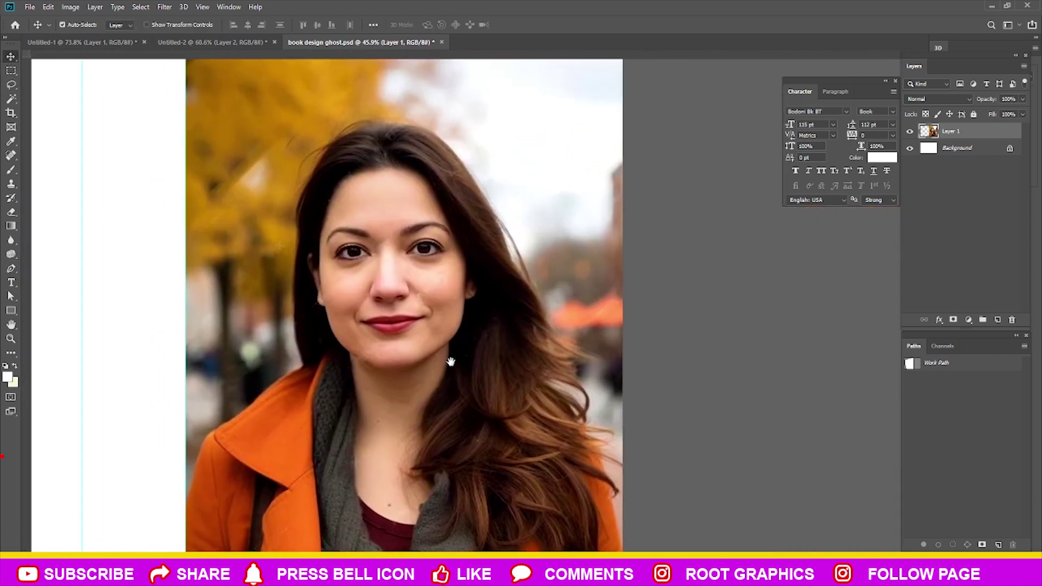
{"action": "scroll", "coordinate": [456, 367], "scroll_direction": "down", "scroll_amount": 1}
{"action": "scroll", "coordinate": [477, 359], "scroll_direction": "down", "scroll_amount": 1}
{"action": "scroll", "coordinate": [477, 307], "scroll_direction": "up", "scroll_amount": 1}
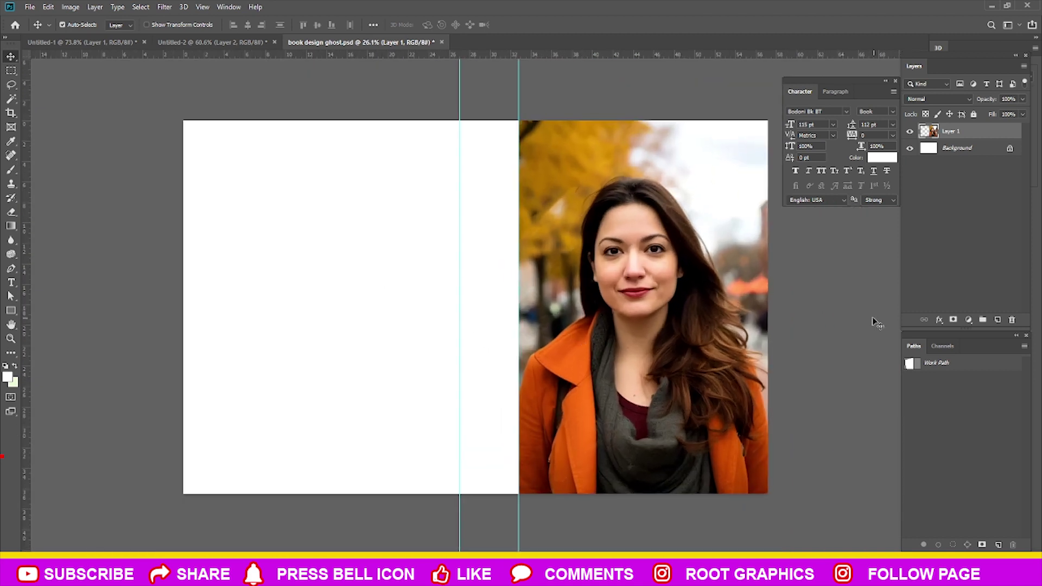
Bring the torn-paper layer from Untitled-2 into the cover, then delete it.
{"action": "left_click", "coordinate": [229, 42]}
{"action": "left_click_drag", "start_coordinate": [389, 155], "coordinate": [654, 279]}
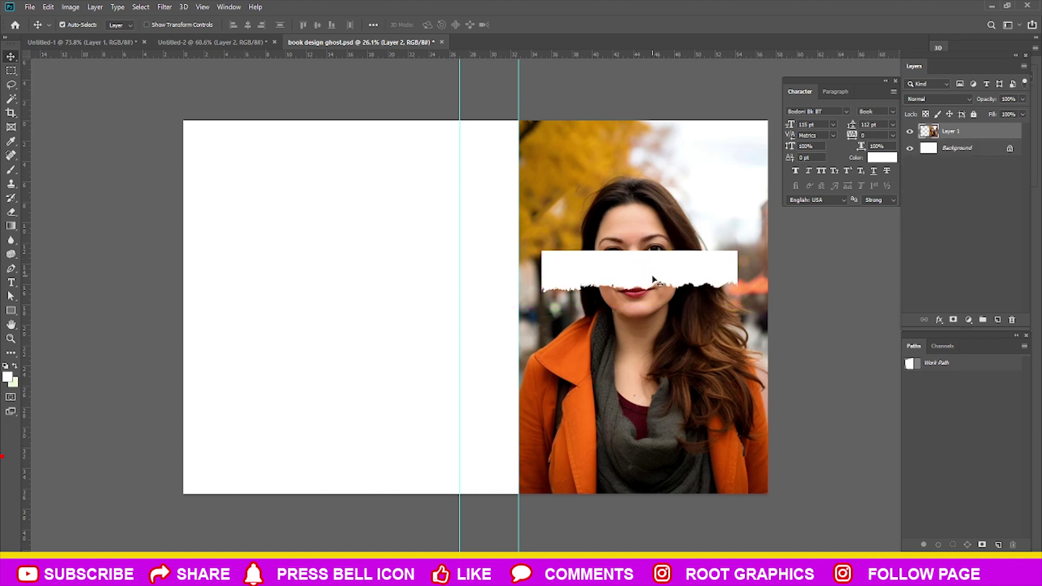
{"action": "key", "text": "Delete"}
Paint a large white brush band across the woman's face on a new layer.
{"action": "key", "text": "b"}
{"action": "scroll", "coordinate": [534, 264], "scroll_direction": "up", "scroll_amount": 2}
{"action": "scroll", "coordinate": [534, 264], "scroll_direction": "down", "scroll_amount": 2}
{"action": "key", "text": "bracketright"}
{"action": "key", "text": "bracketright"}
{"action": "key", "text": "bracketright"}
{"action": "left_click", "coordinate": [998, 320]}
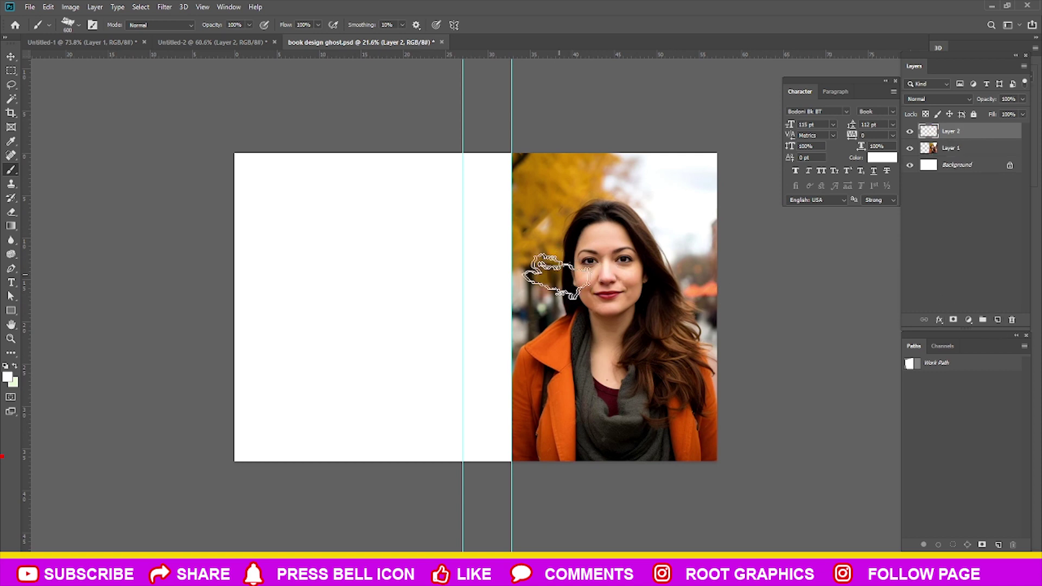
{"action": "left_click", "coordinate": [534, 276]}
{"action": "left_click_drag", "start_coordinate": [534, 274], "coordinate": [486, 281]}
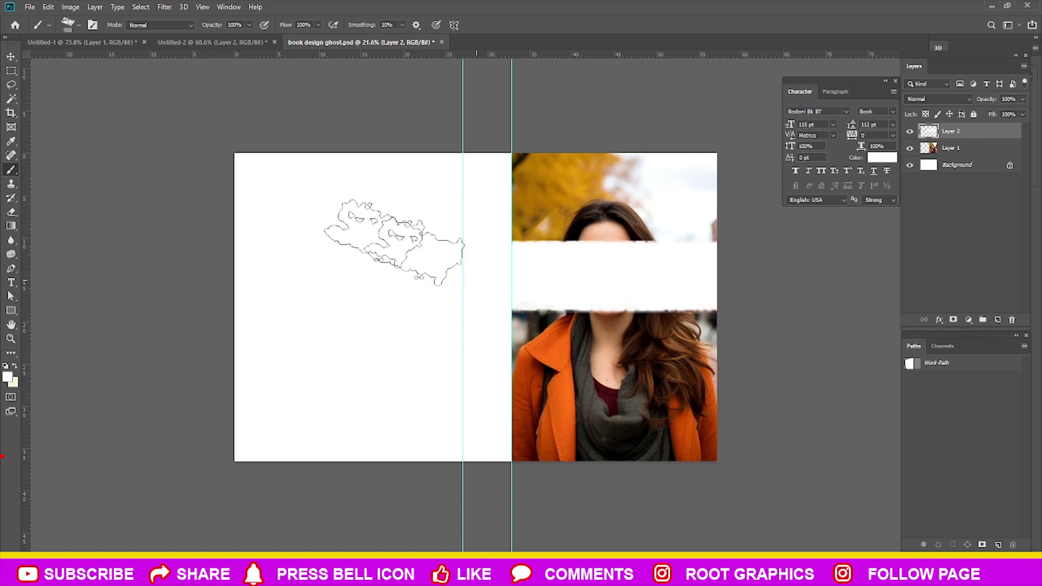
Duplicate the portrait Layer 1 above the painted band layer.
{"action": "left_click", "coordinate": [11, 57]}
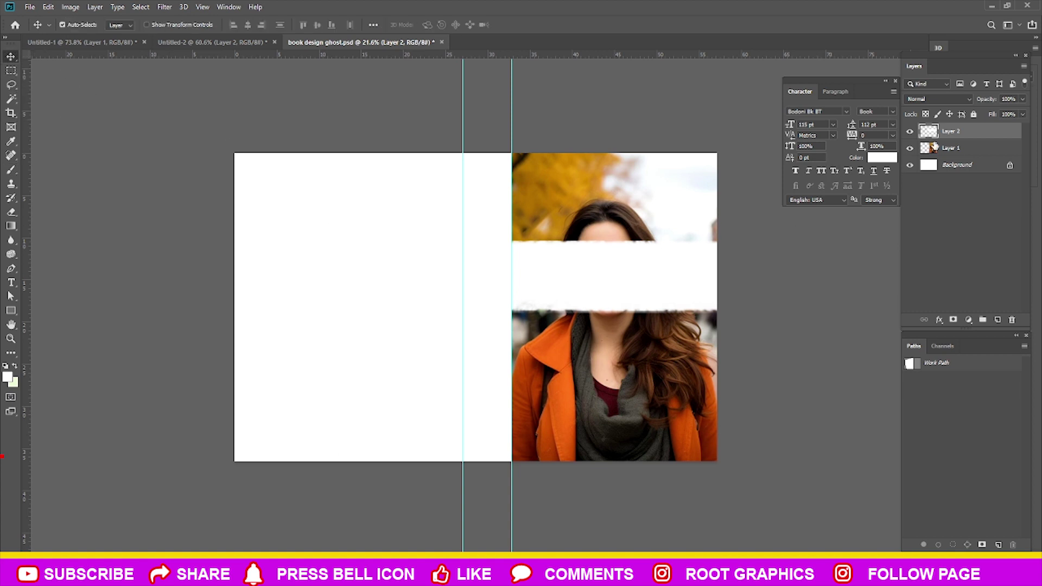
{"action": "left_click", "coordinate": [963, 147]}
{"action": "left_click_drag", "start_coordinate": [970, 157], "coordinate": [963, 130]}
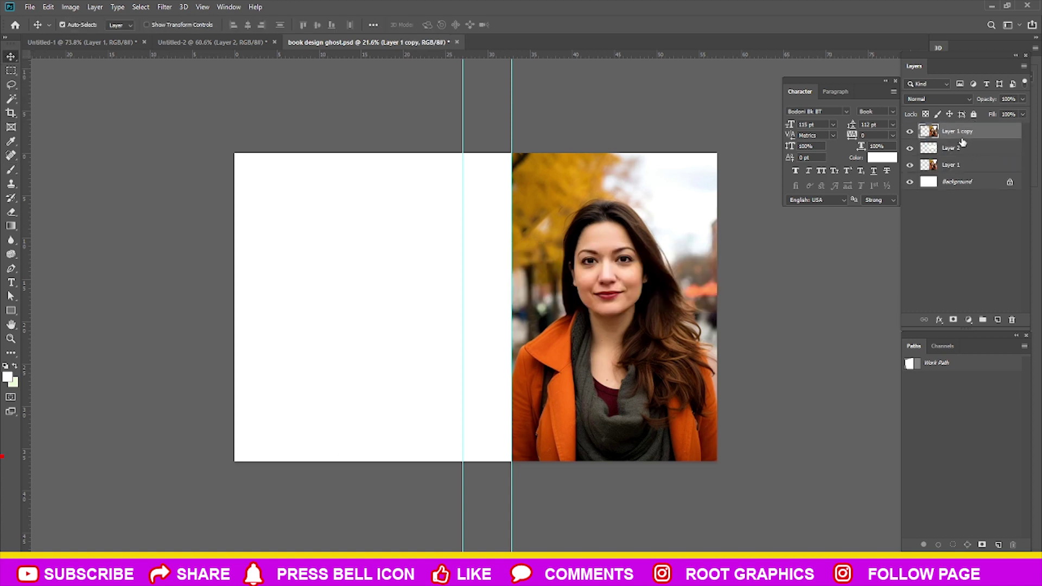
Clip Layer 1 copy to the painted band and add a Hue/Saturation adjustment.
{"action": "right_click", "coordinate": [978, 140]}
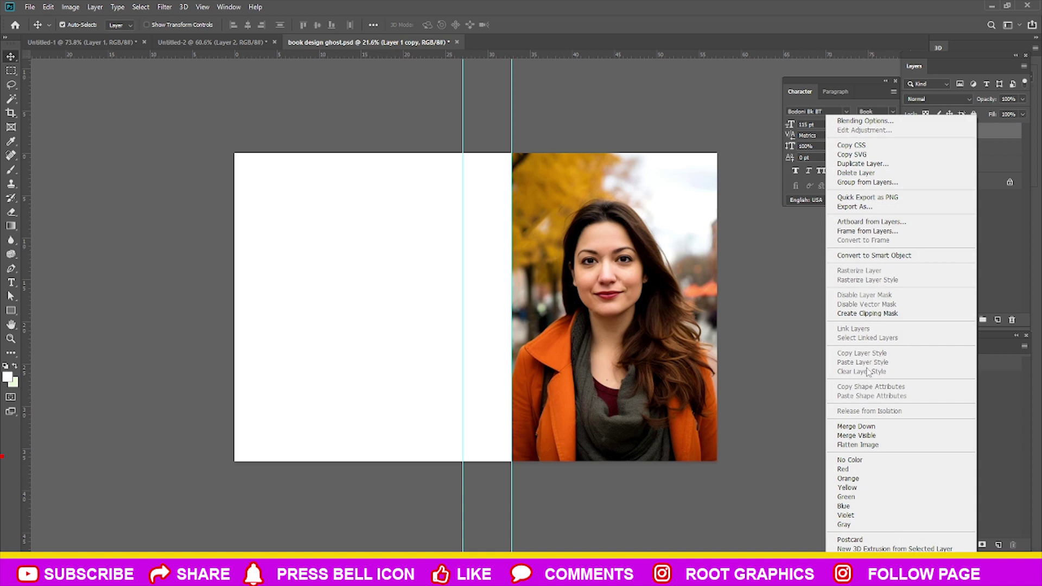
{"action": "left_click", "coordinate": [858, 313]}
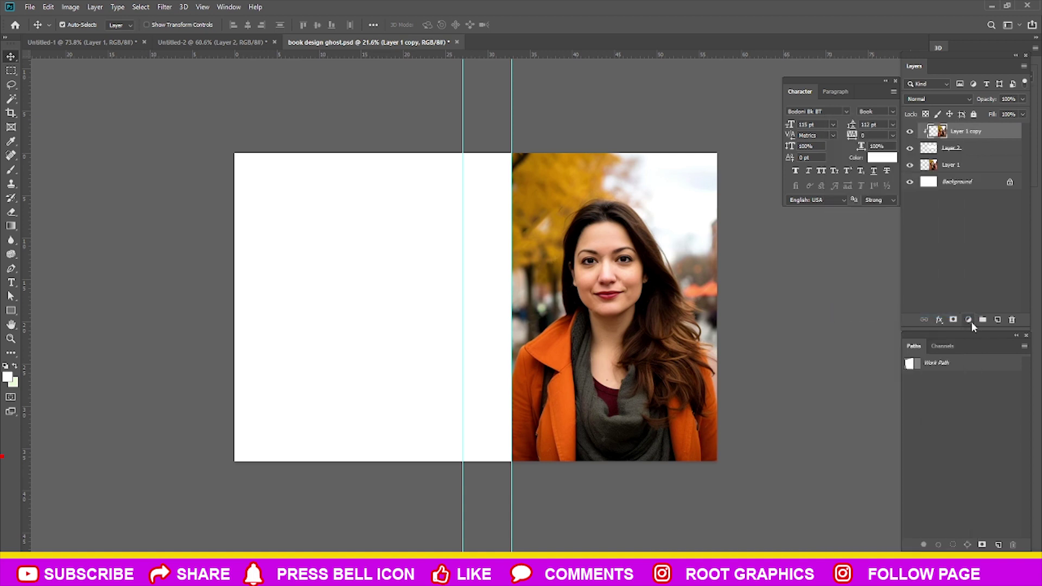
{"action": "left_click", "coordinate": [968, 320]}
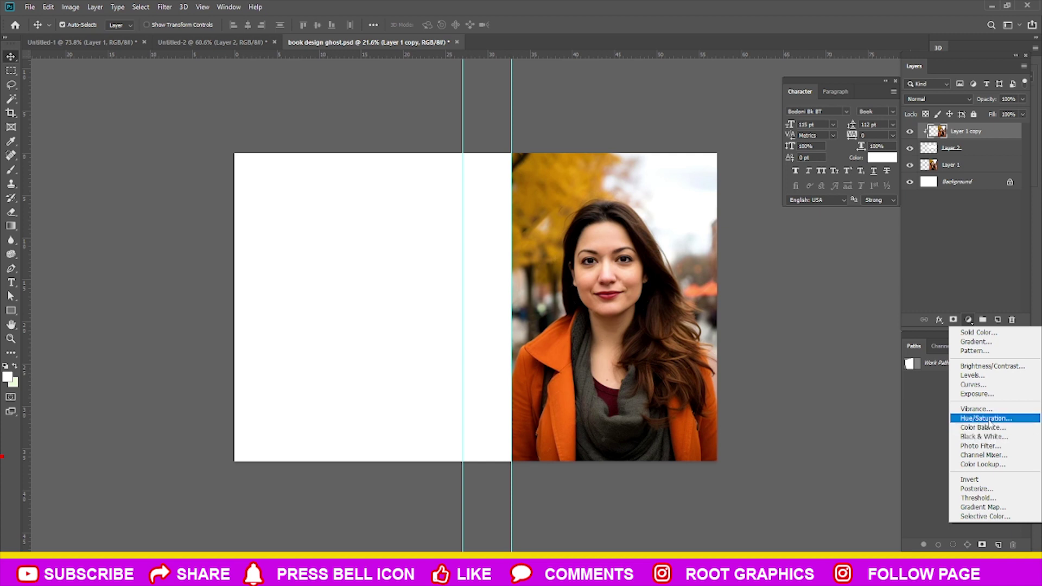
{"action": "left_click", "coordinate": [986, 418]}
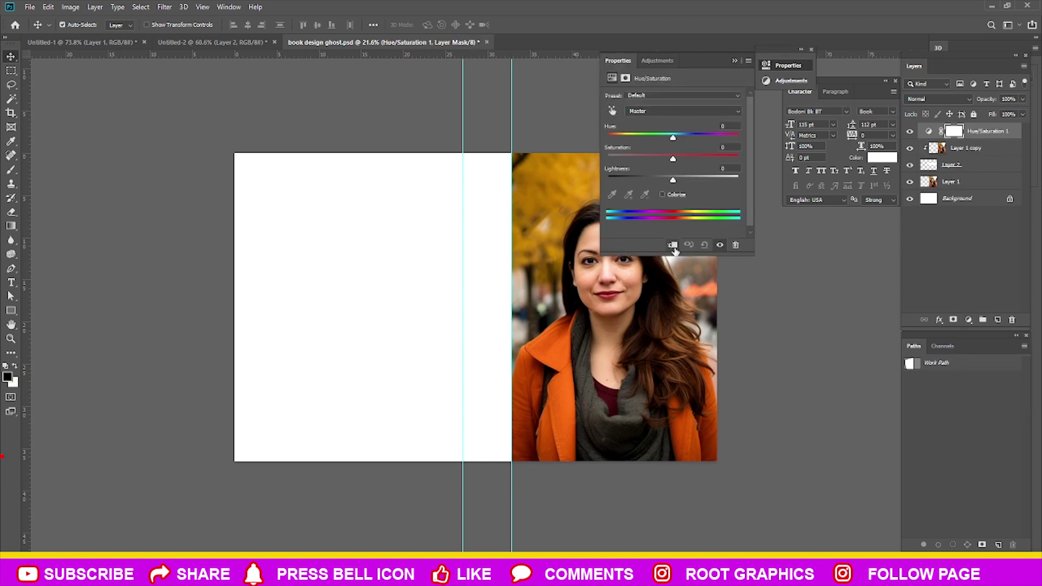
Colorize the Hue/Saturation adjustment with Saturation 0 and Lightness about -32.
{"action": "left_click", "coordinate": [662, 196]}
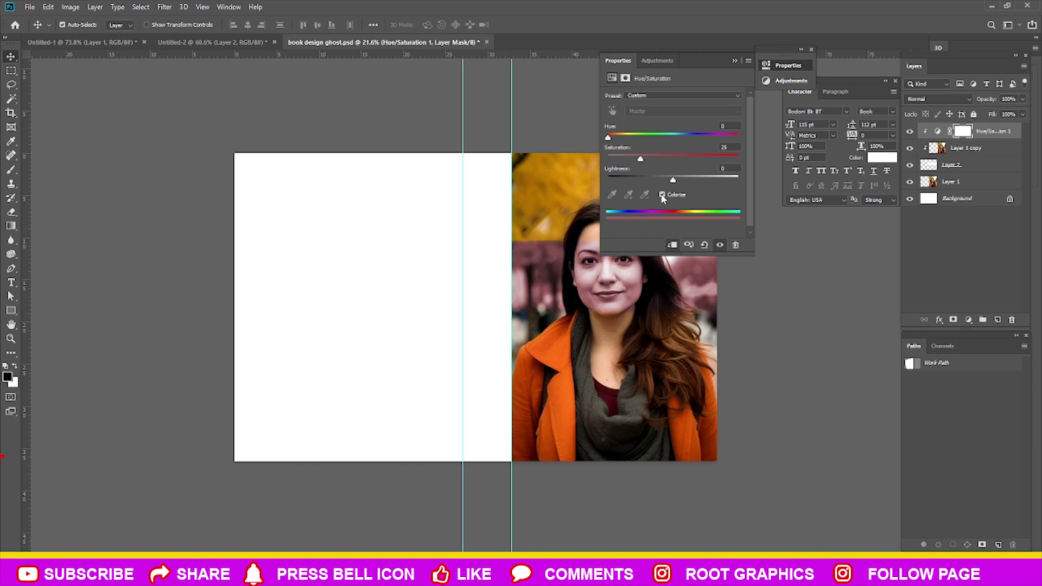
{"action": "left_click_drag", "start_coordinate": [612, 161], "coordinate": [606, 160]}
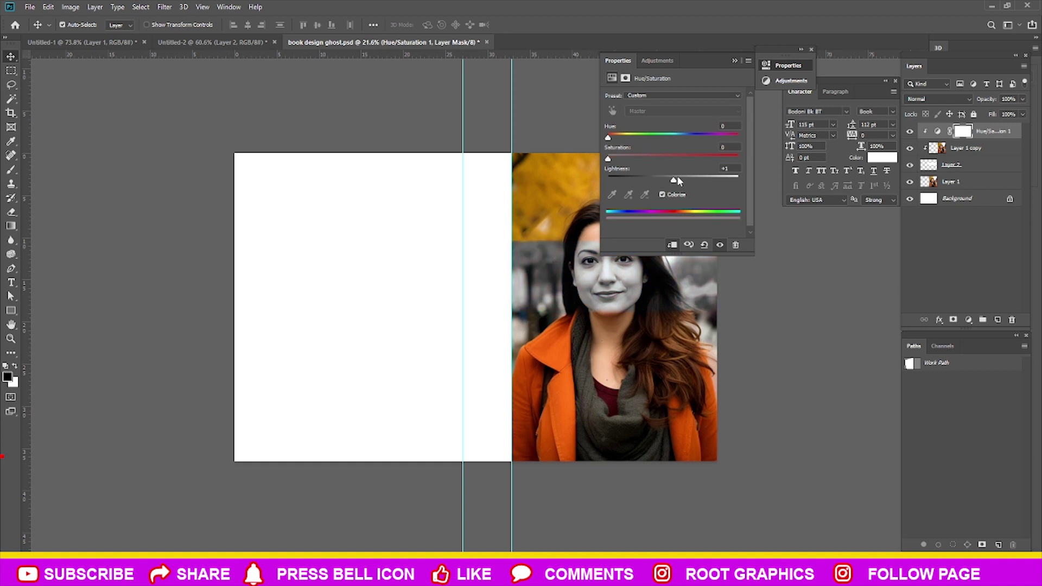
{"action": "left_click_drag", "start_coordinate": [677, 179], "coordinate": [622, 170]}
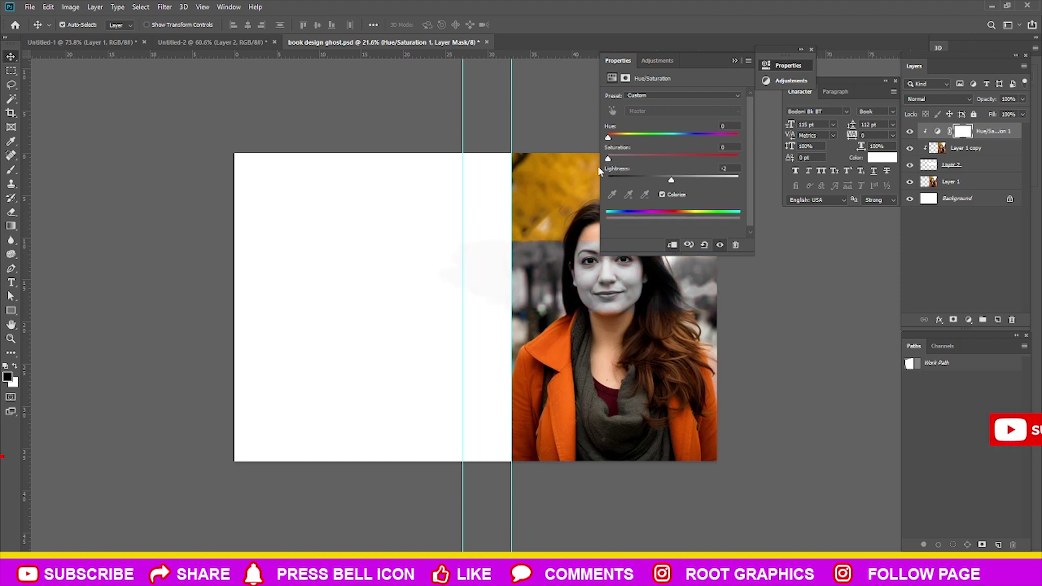
{"action": "left_click_drag", "start_coordinate": [674, 181], "coordinate": [653, 181]}
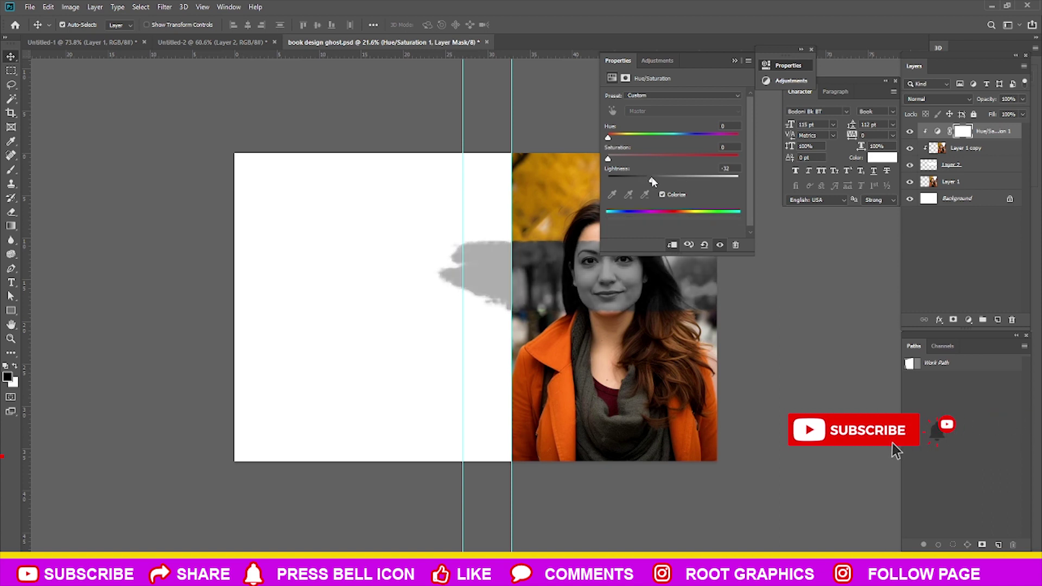
{"action": "left_click", "coordinate": [813, 50]}
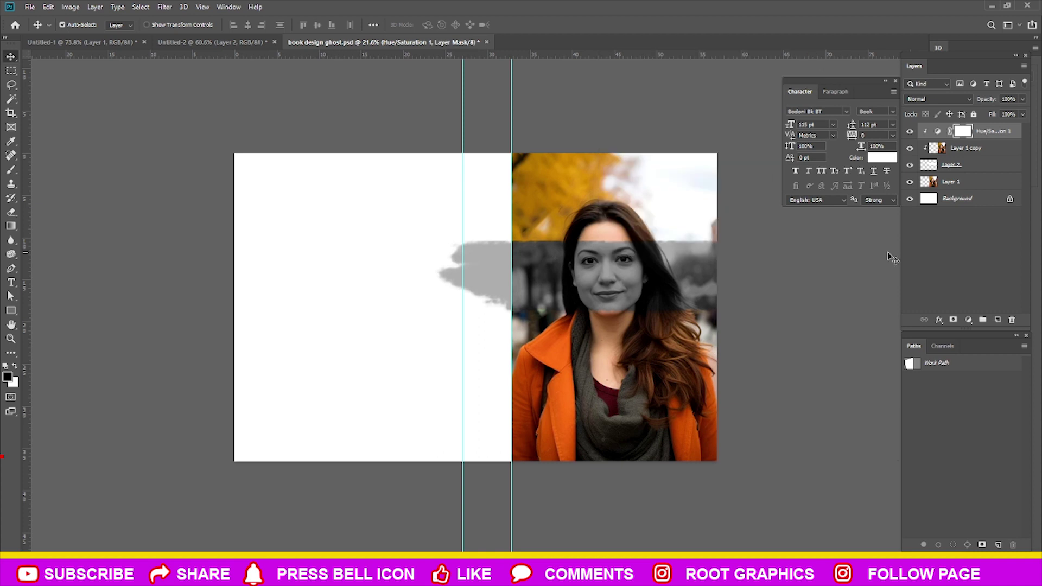
Select the band layer and move the torn-paper Layer 3 up over her face.
{"action": "left_click", "coordinate": [978, 166]}
{"action": "scroll", "coordinate": [478, 304], "scroll_direction": "up", "scroll_amount": 1}
{"action": "left_click_drag", "start_coordinate": [944, 368], "coordinate": [921, 372]}
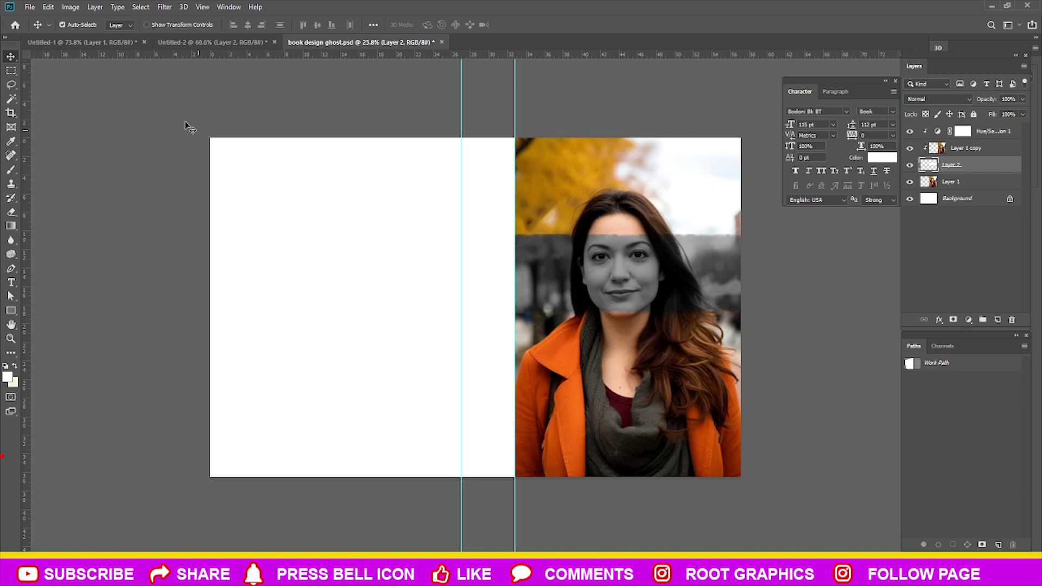
{"action": "scroll", "coordinate": [703, 292], "scroll_direction": "up", "scroll_amount": 1}
{"action": "scroll", "coordinate": [703, 293], "scroll_direction": "down", "scroll_amount": 1}
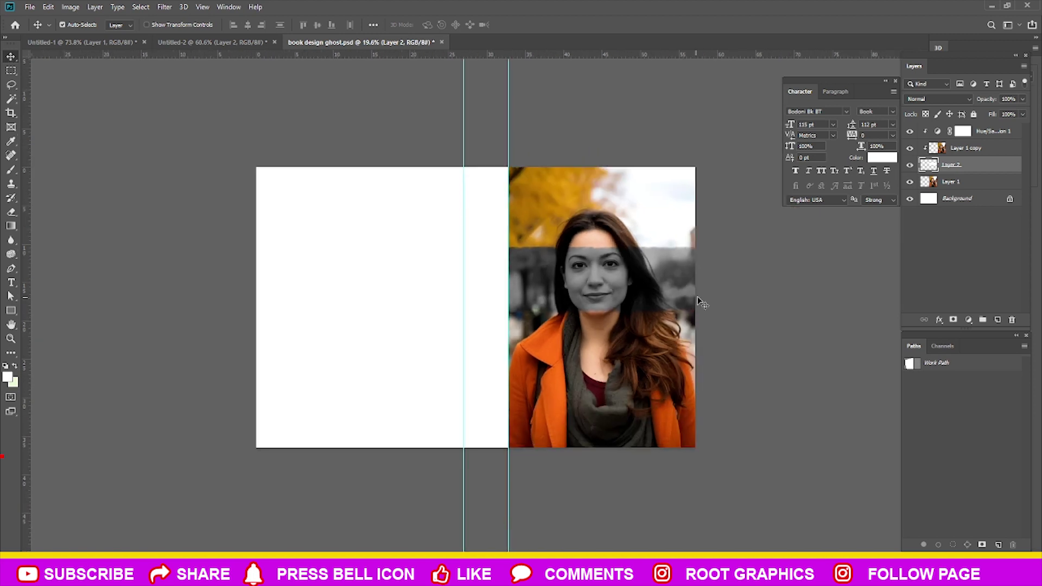
{"action": "scroll", "coordinate": [700, 277], "scroll_direction": "up", "scroll_amount": 1}
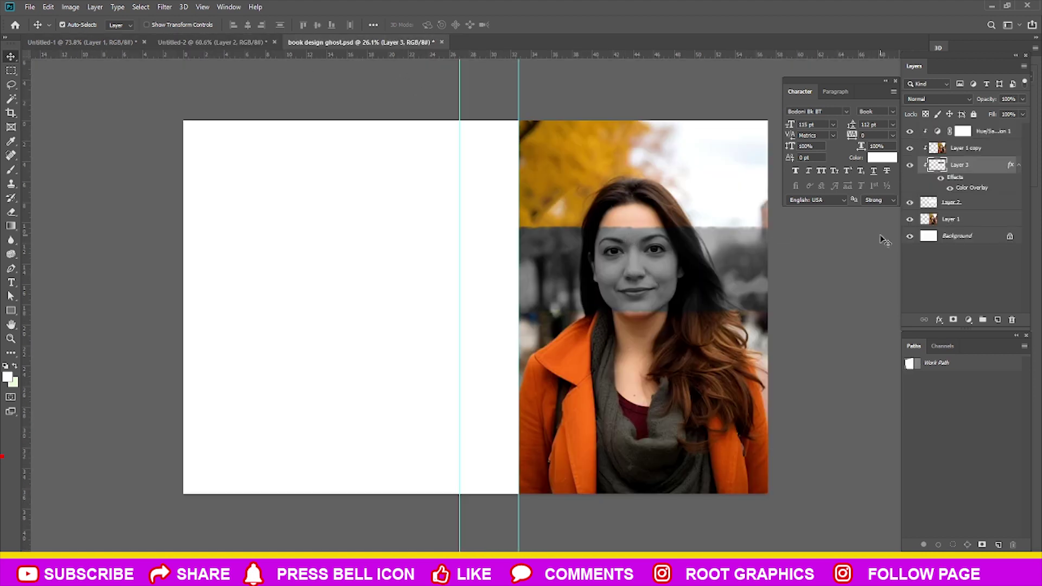
{"action": "key", "text": "ctrl+t"}
{"action": "left_click_drag", "start_coordinate": [645, 225], "coordinate": [654, 218]}
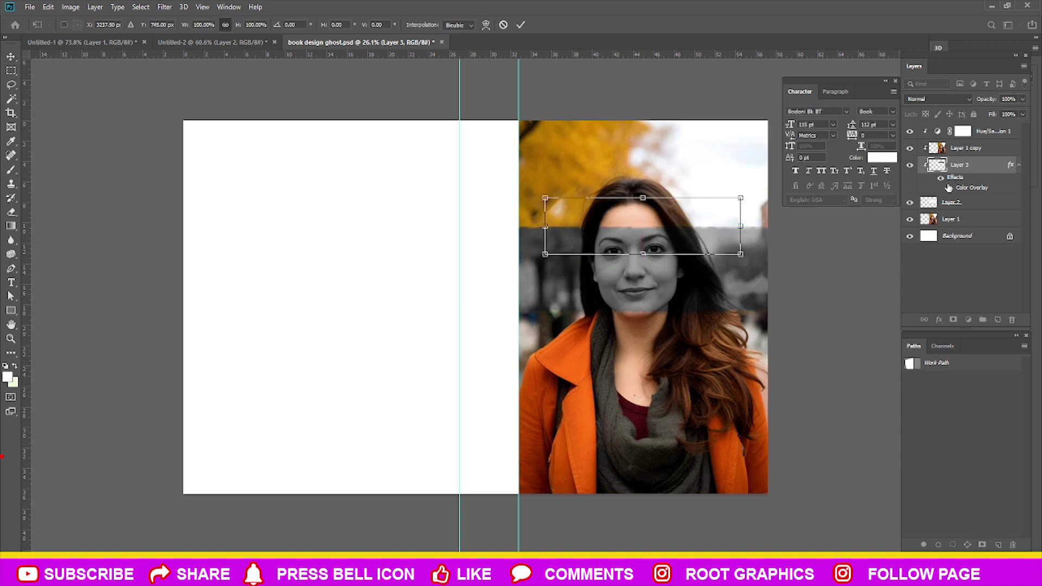
{"action": "key", "text": "Return"}
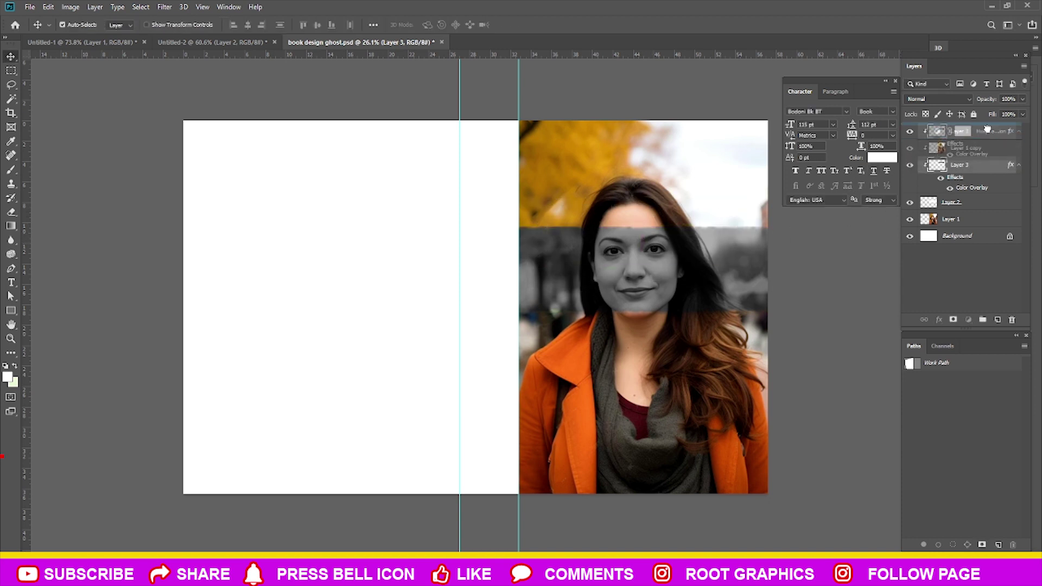
Move the torn-paper layer to the top and enlarge it across her forehead.
{"action": "left_click_drag", "start_coordinate": [969, 165], "coordinate": [988, 129]}
{"action": "key", "text": "ctrl+t"}
{"action": "left_click_drag", "start_coordinate": [656, 244], "coordinate": [627, 249]}
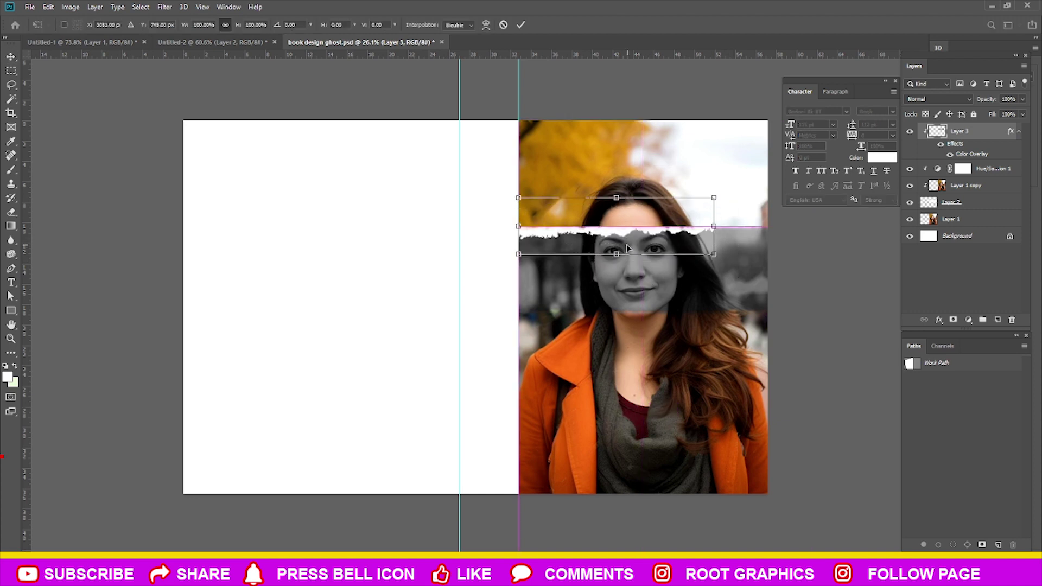
{"action": "mouse_move", "coordinate": [713, 226]}
{"action": "left_mouse_down"}
{"action": "mouse_move", "coordinate": [772, 226]}
{"action": "mouse_move", "coordinate": [727, 213]}
{"action": "left_mouse_up"}
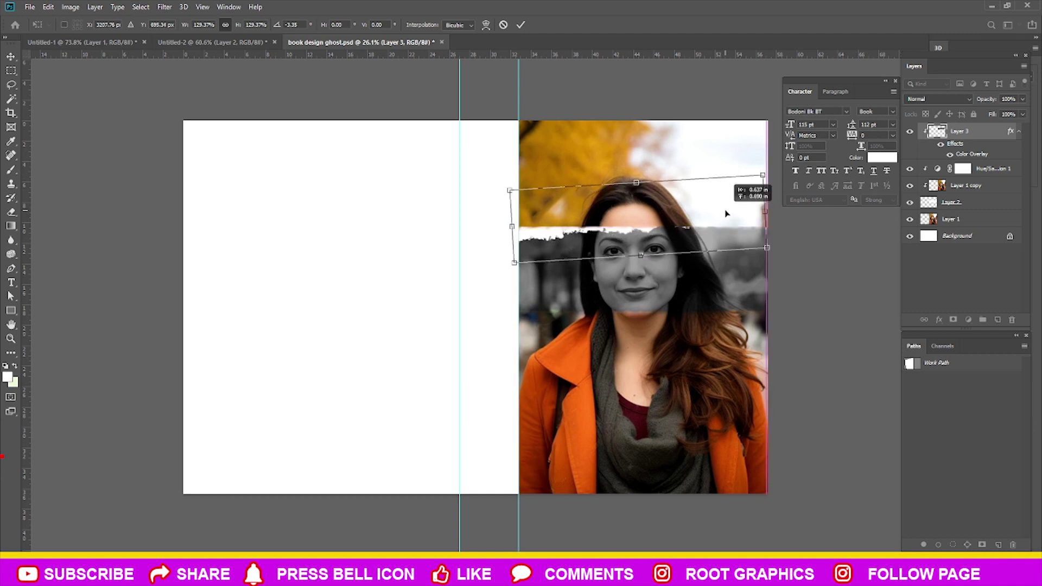
{"action": "key", "text": "Return"}
Duplicate the torn strip downward, flip the copy vertically and rotate it.
{"action": "left_click_drag", "start_coordinate": [540, 238], "coordinate": [574, 254]}
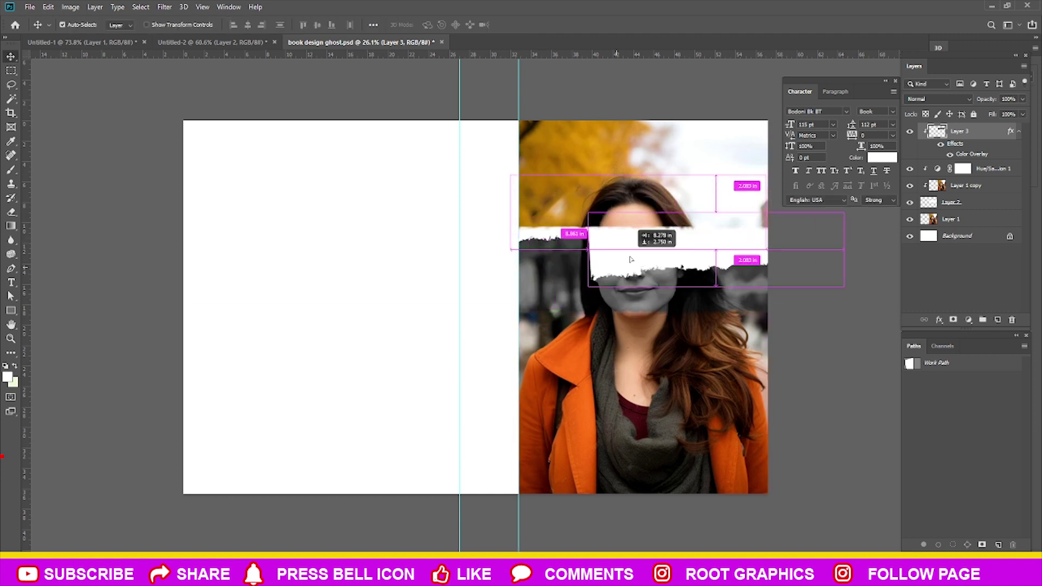
{"action": "key", "text": "ctrl+t"}
{"action": "key", "text": "ctrl+plus"}
{"action": "right_click", "coordinate": [646, 237]}
{"action": "left_click", "coordinate": [673, 381]}
{"action": "left_click_drag", "start_coordinate": [688, 267], "coordinate": [667, 265]}
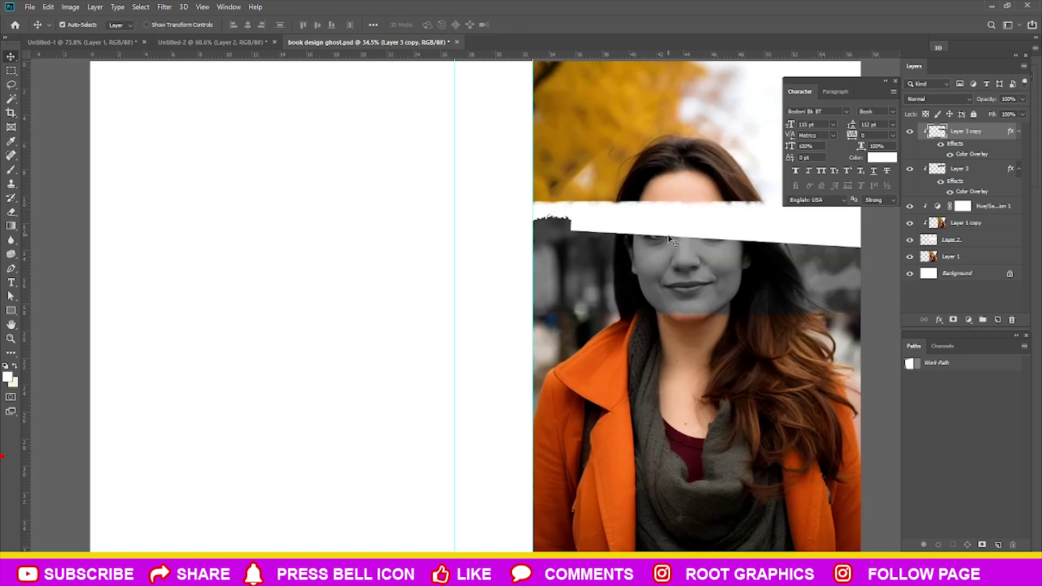
Mirror the copied strip left to right and slide it right across the face.
{"action": "key", "text": "ctrl+z"}
{"action": "right_click", "coordinate": [664, 226]}
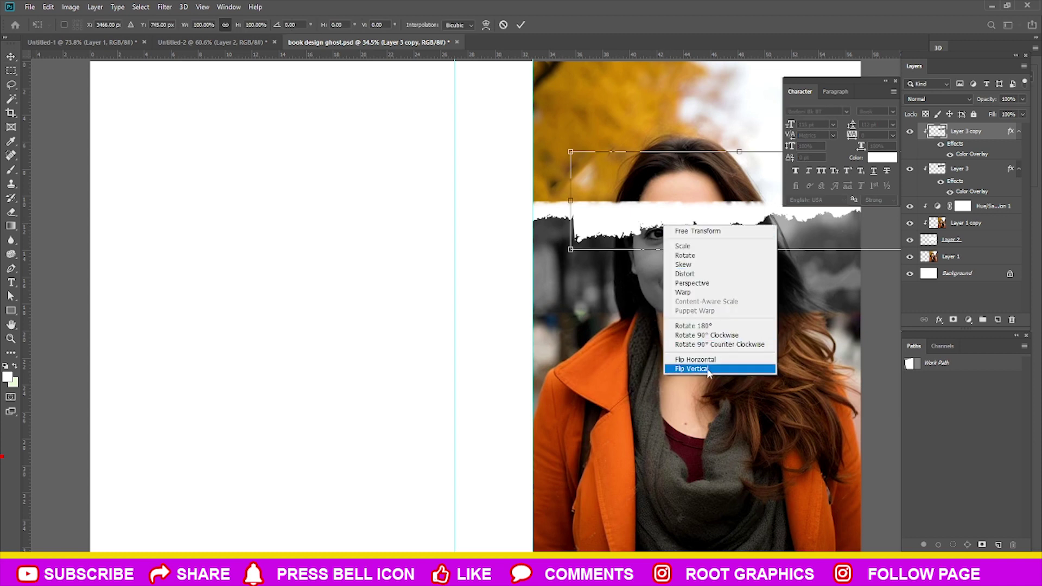
{"action": "left_click", "coordinate": [713, 361]}
{"action": "key", "text": "ctrl+z"}
{"action": "right_click", "coordinate": [675, 229]}
{"action": "left_click", "coordinate": [707, 362]}
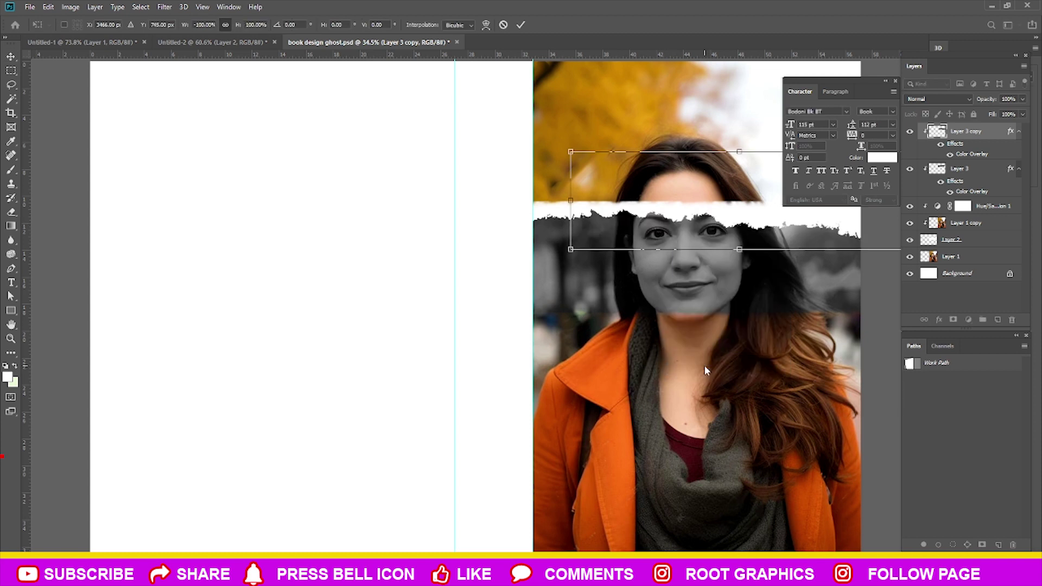
{"action": "scroll", "coordinate": [338, 272], "scroll_direction": "down", "scroll_amount": 3}
{"action": "scroll", "coordinate": [457, 288], "scroll_direction": "up", "scroll_amount": 5}
{"action": "left_click_drag", "start_coordinate": [457, 289], "coordinate": [473, 349]}
{"action": "mouse_move", "coordinate": [462, 236]}
{"action": "left_mouse_down"}
{"action": "mouse_move", "coordinate": [737, 226]}
{"action": "mouse_move", "coordinate": [715, 216]}
{"action": "mouse_move", "coordinate": [663, 234]}
{"action": "left_mouse_up"}
{"action": "scroll", "coordinate": [662, 272], "scroll_direction": "down", "scroll_amount": 2}
{"action": "scroll", "coordinate": [662, 273], "scroll_direction": "up", "scroll_amount": 1}
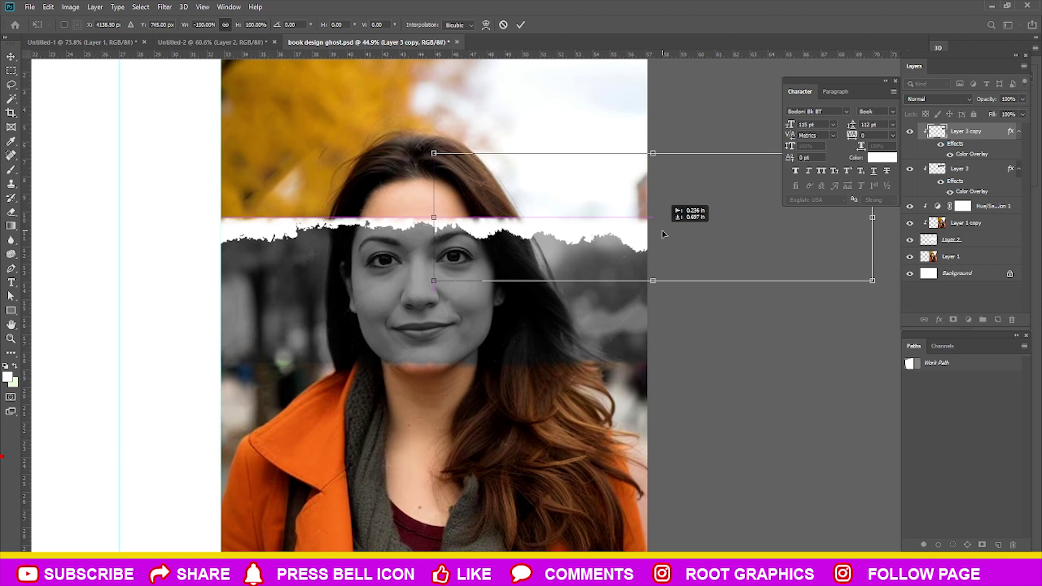
{"action": "key", "text": "Return"}
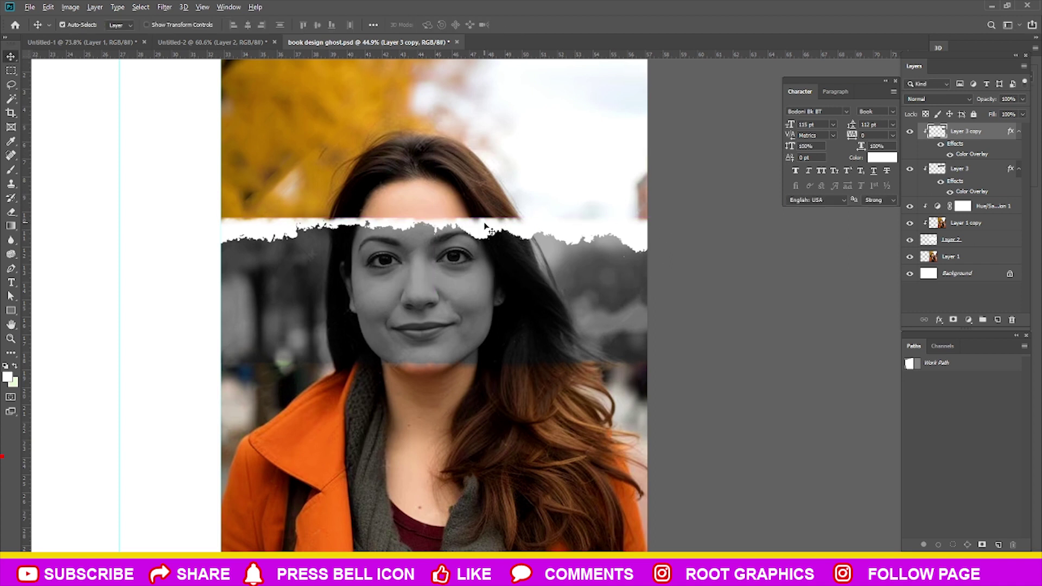
Duplicate the strip, rotate it nearly upside down and place it at mouth level.
{"action": "left_click_drag", "start_coordinate": [485, 226], "coordinate": [516, 271]}
{"action": "key", "text": "ctrl+t"}
{"action": "mouse_move", "coordinate": [706, 336]}
{"action": "left_mouse_down"}
{"action": "mouse_move", "coordinate": [61, 546]}
{"action": "mouse_move", "coordinate": [16, 428]}
{"action": "left_mouse_up"}
{"action": "left_click_drag", "start_coordinate": [465, 315], "coordinate": [385, 380]}
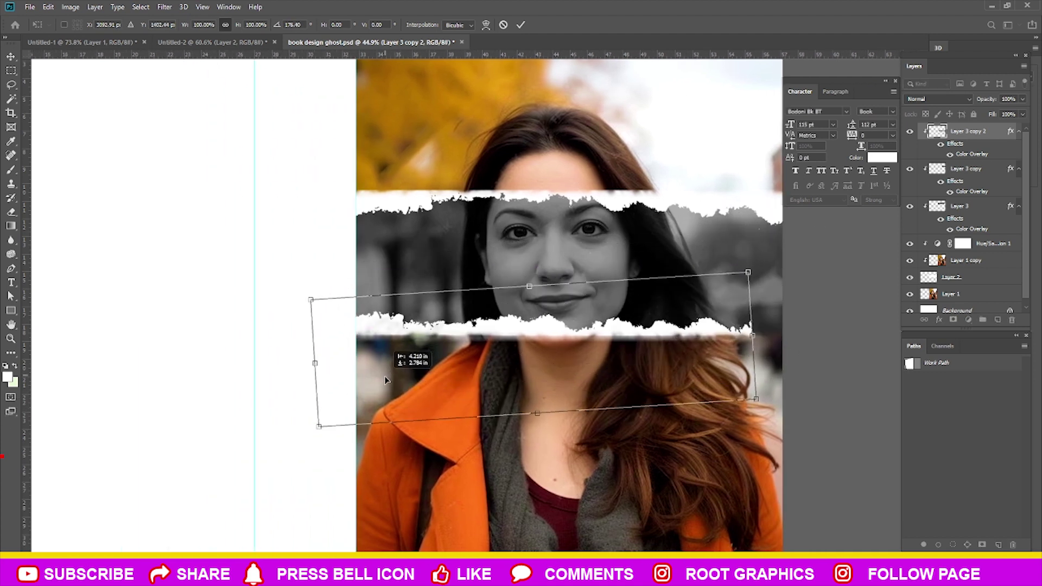
{"action": "left_click_drag", "start_coordinate": [385, 380], "coordinate": [237, 374]}
{"action": "key", "text": "Return"}
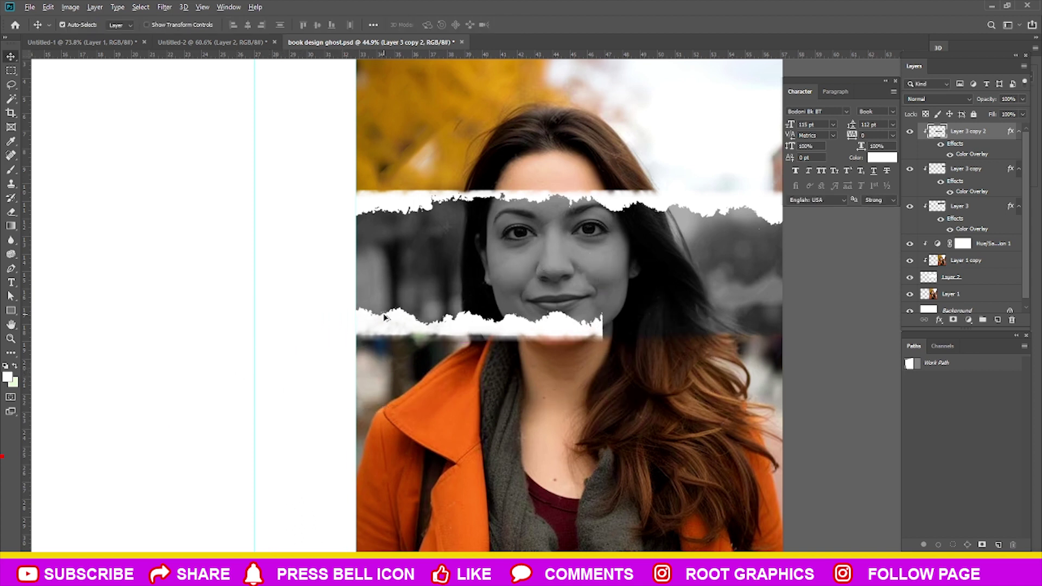
Add a slightly tilted copy of the lower strip extending it to the right.
{"action": "left_click_drag", "start_coordinate": [384, 317], "coordinate": [823, 337]}
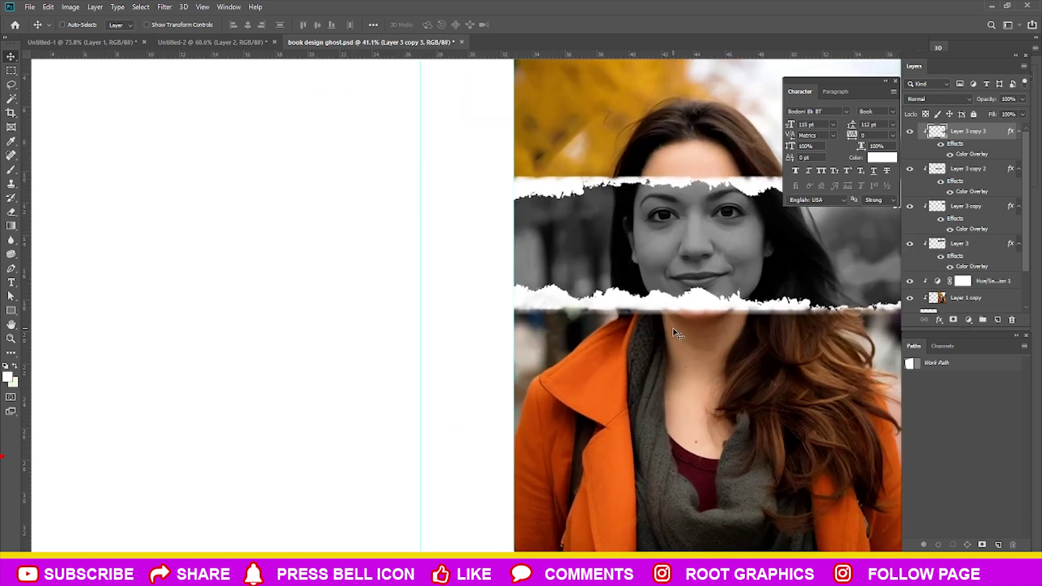
{"action": "key", "text": "ctrl+t"}
{"action": "left_click_drag", "start_coordinate": [792, 388], "coordinate": [659, 347]}
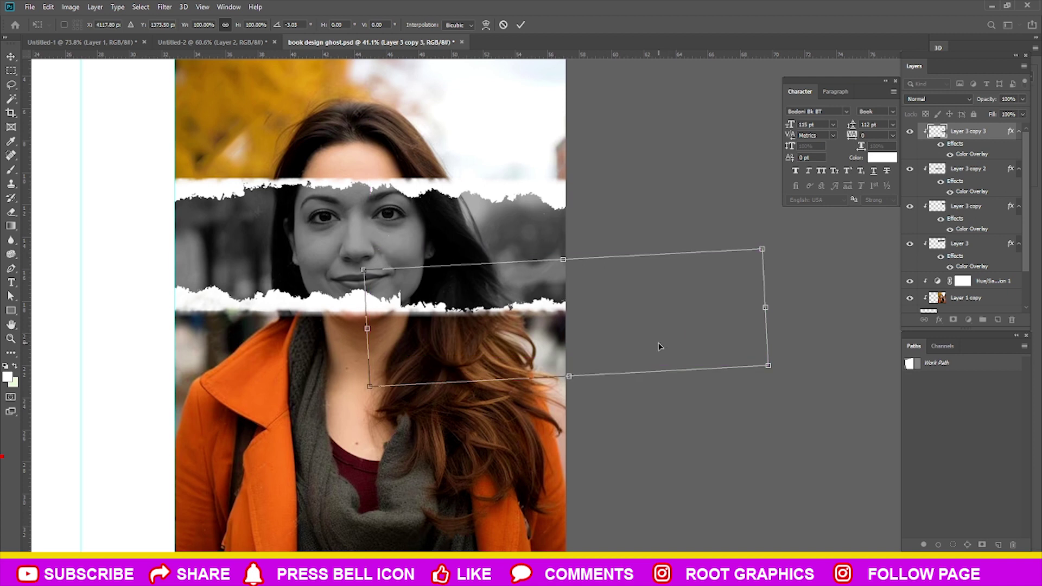
{"action": "key", "text": "Return"}
Squash all four torn strips together vertically to narrow the grey band.
{"action": "scroll", "coordinate": [399, 318], "scroll_direction": "down", "scroll_amount": 2}
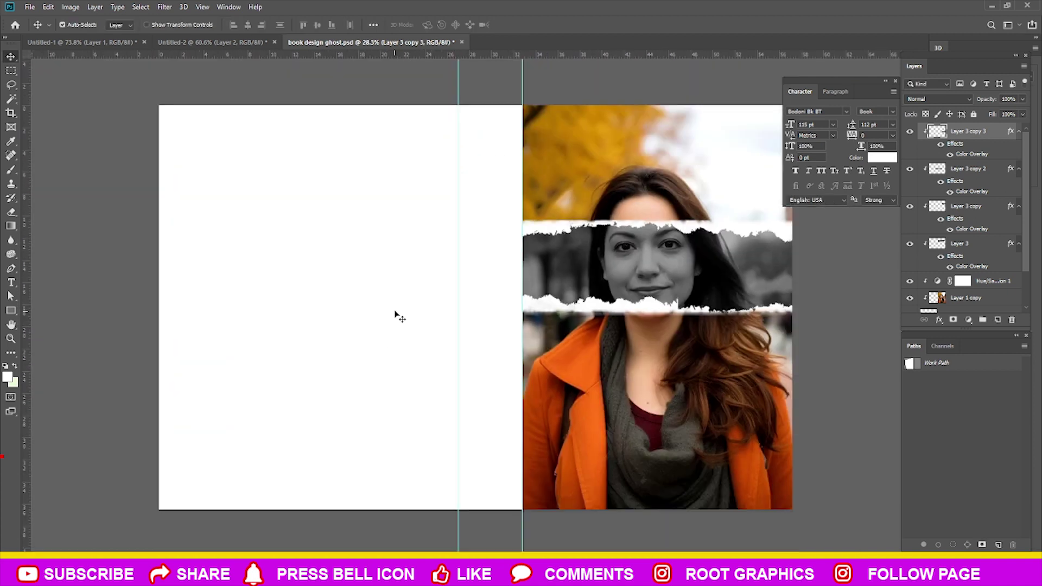
{"action": "scroll", "coordinate": [468, 302], "scroll_direction": "up", "scroll_amount": 1}
{"action": "left_click", "coordinate": [1005, 289], "text": "shift"}
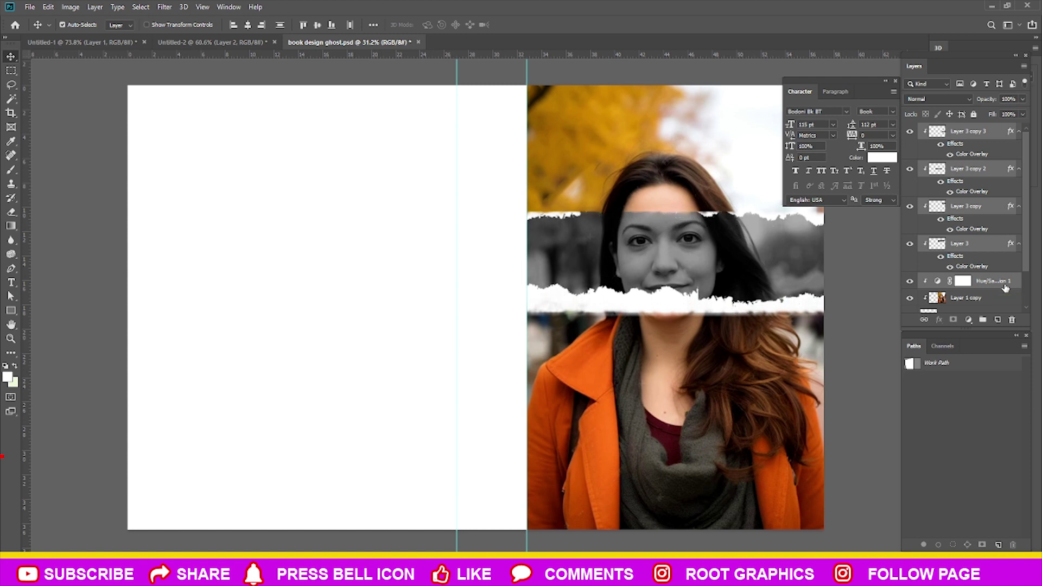
{"action": "scroll", "coordinate": [993, 282], "scroll_direction": "down", "scroll_amount": 1}
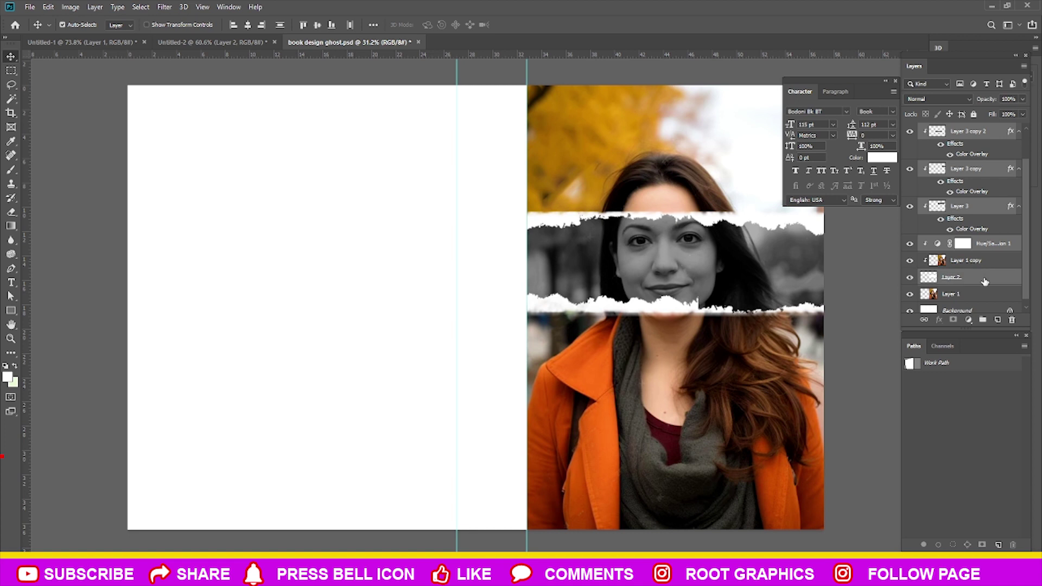
{"action": "scroll", "coordinate": [985, 282], "scroll_direction": "up", "scroll_amount": 1}
{"action": "scroll", "coordinate": [791, 277], "scroll_direction": "down", "scroll_amount": 1}
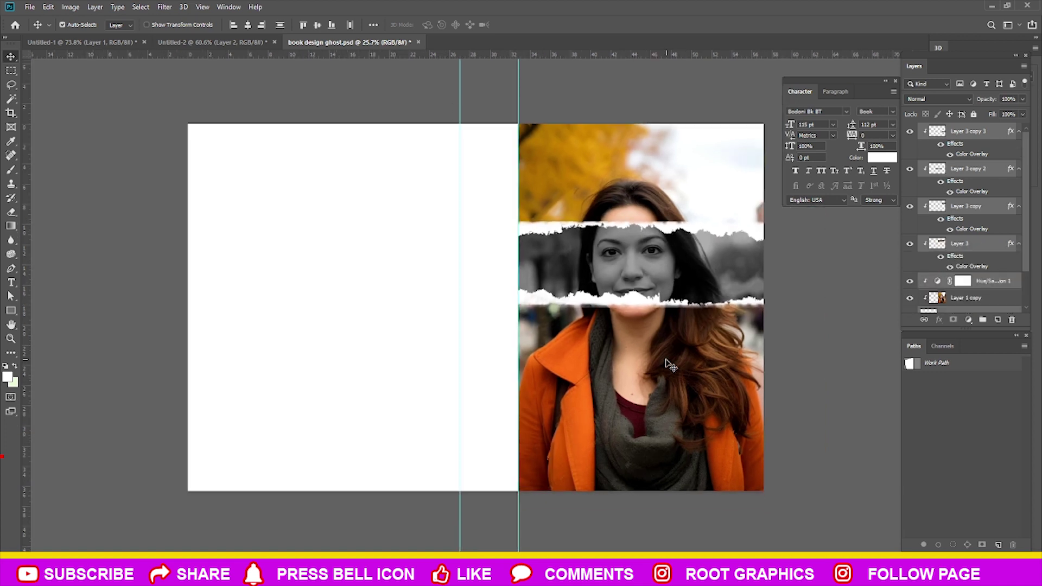
{"action": "scroll", "coordinate": [671, 364], "scroll_direction": "down", "scroll_amount": 1}
{"action": "key", "text": "ctrl+t"}
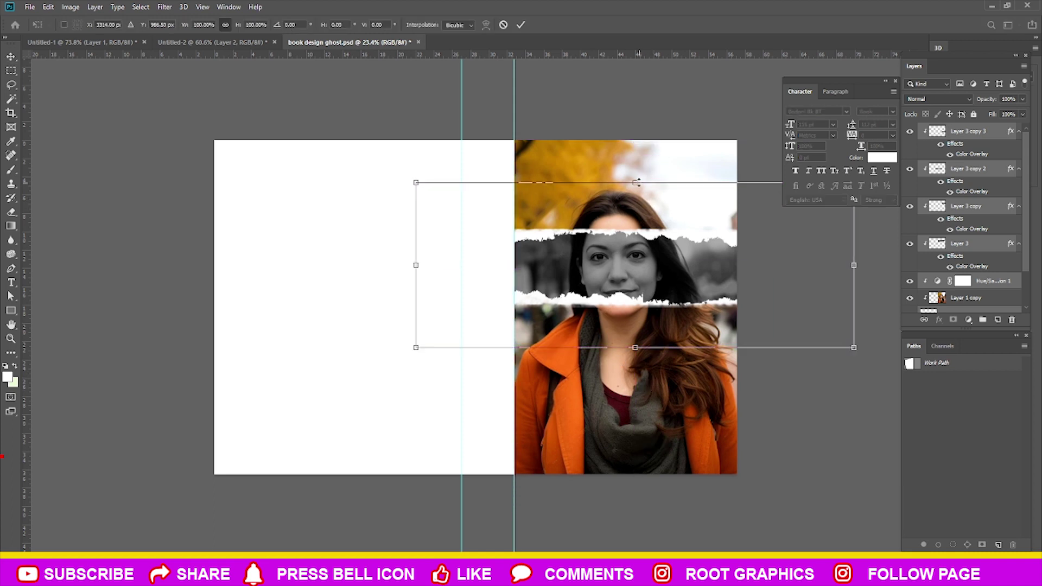
{"action": "left_click_drag", "start_coordinate": [648, 202], "coordinate": [650, 217]}
{"action": "left_click_drag", "start_coordinate": [651, 278], "coordinate": [653, 267]}
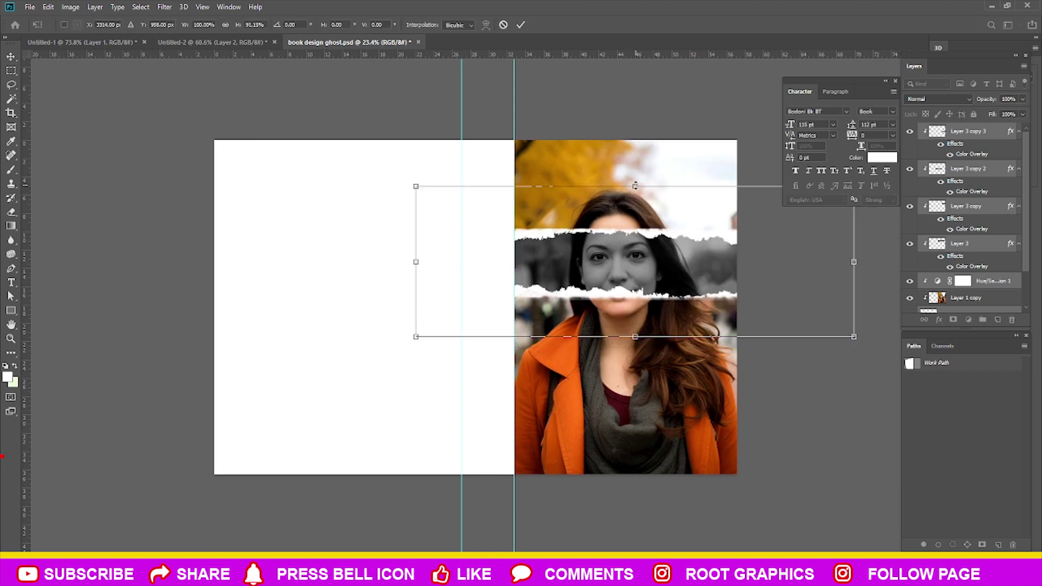
{"action": "left_click_drag", "start_coordinate": [635, 186], "coordinate": [635, 197]}
{"action": "left_click_drag", "start_coordinate": [662, 245], "coordinate": [661, 241]}
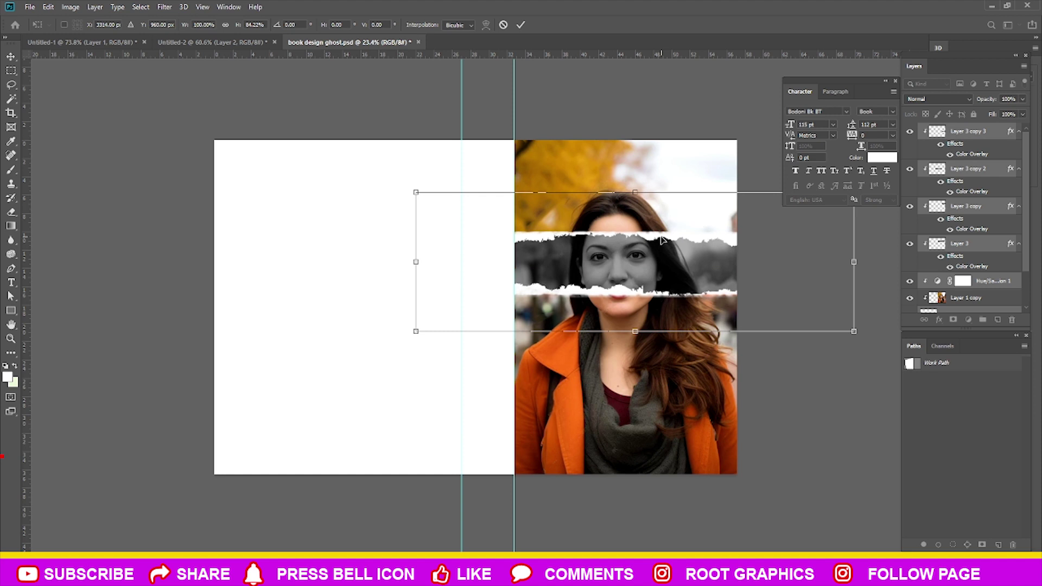
{"action": "key", "text": "Return"}
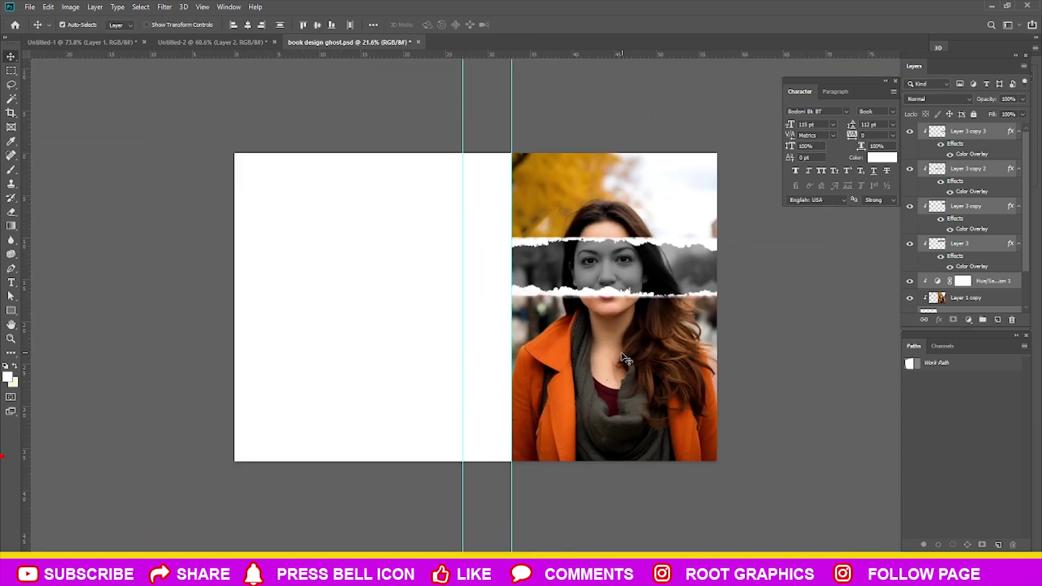
{"action": "scroll", "coordinate": [961, 282], "scroll_direction": "up", "scroll_amount": 1}
Create a new top layer and pick a Soft Round brush at 1200 px.
{"action": "key", "text": "alt+period"}
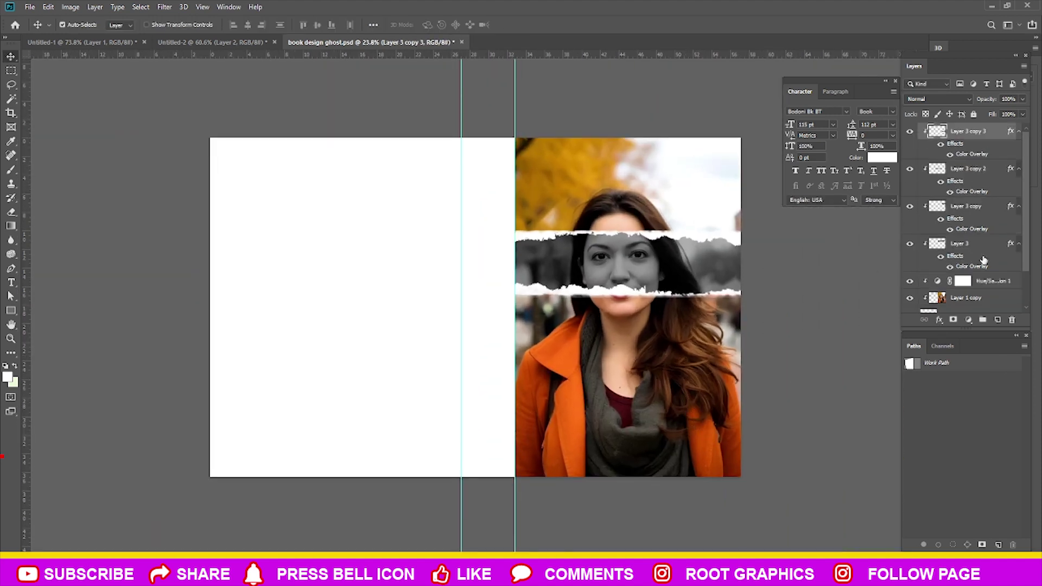
{"action": "left_click", "coordinate": [995, 319]}
{"action": "key", "text": "b"}
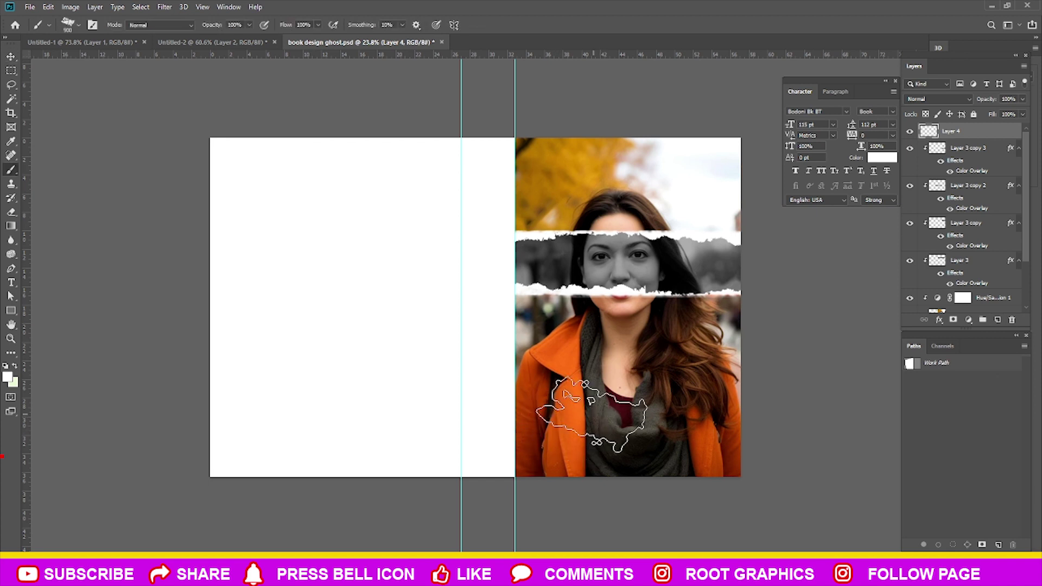
{"action": "right_click", "coordinate": [599, 386]}
{"action": "key", "text": "ctrl+plus"}
{"action": "double_click", "coordinate": [716, 491]}
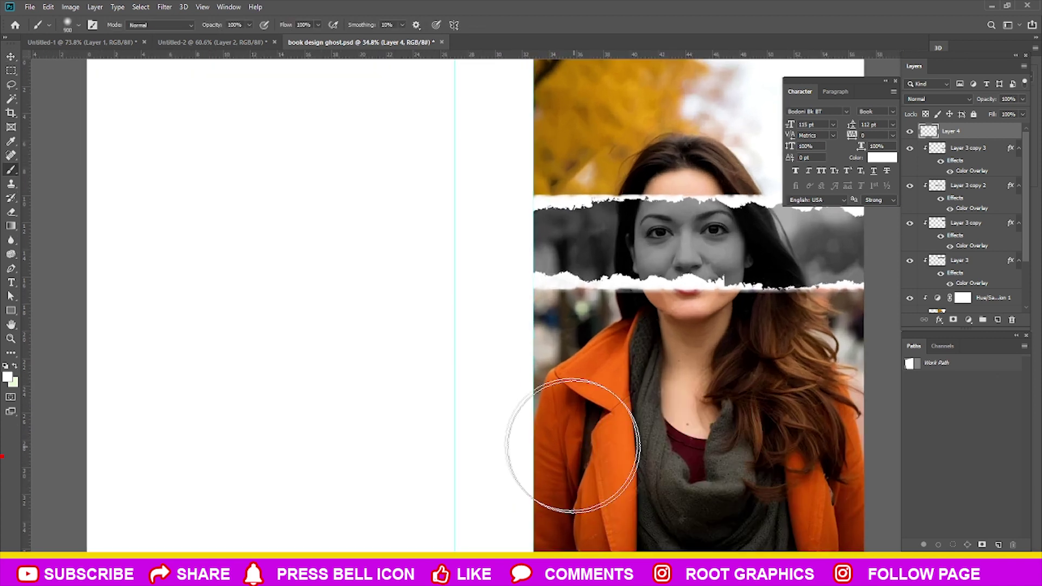
{"action": "key", "text": "ctrl+minus"}
{"action": "key", "text": "bracketright"}
{"action": "key", "text": "bracketright"}
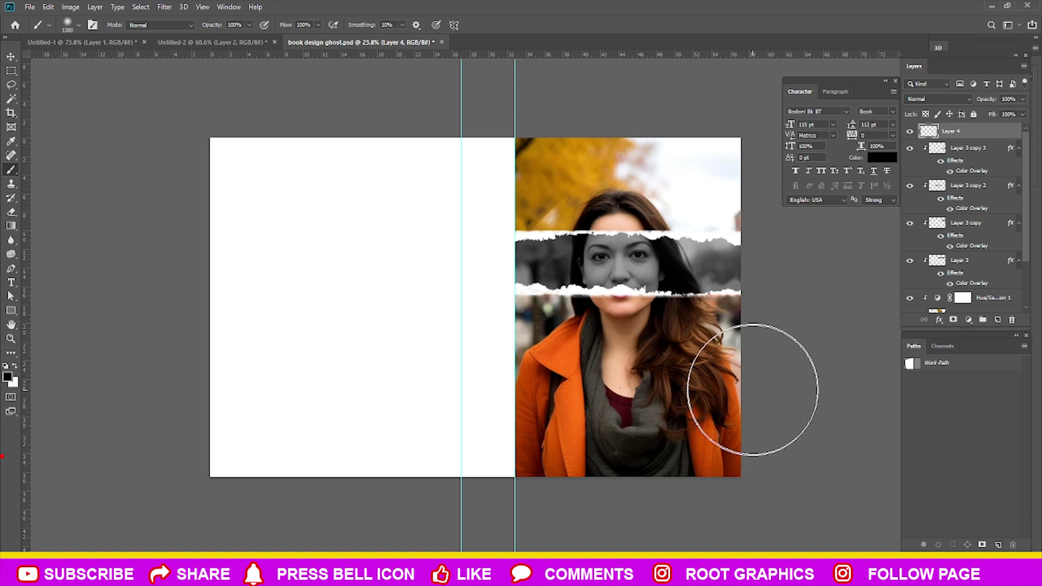
Paint 37%-opacity soft shading along the portrait's lower right edge, keeping Normal blending.
{"action": "left_click", "coordinate": [759, 415]}
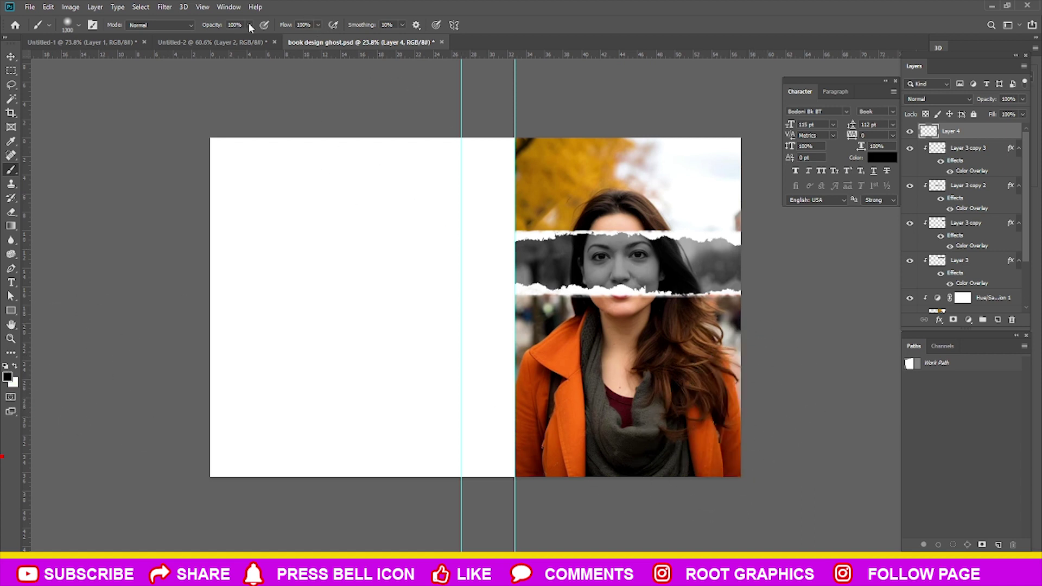
{"action": "left_click_drag", "start_coordinate": [218, 41], "coordinate": [217, 38]}
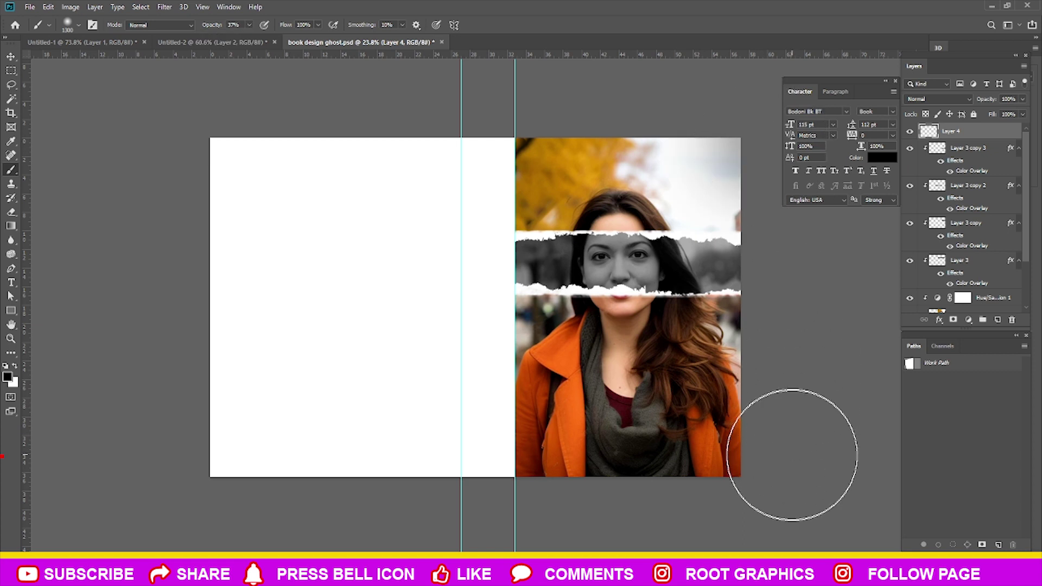
{"action": "left_click_drag", "start_coordinate": [791, 453], "coordinate": [504, 478]}
{"action": "left_click", "coordinate": [495, 119], "text": "shift"}
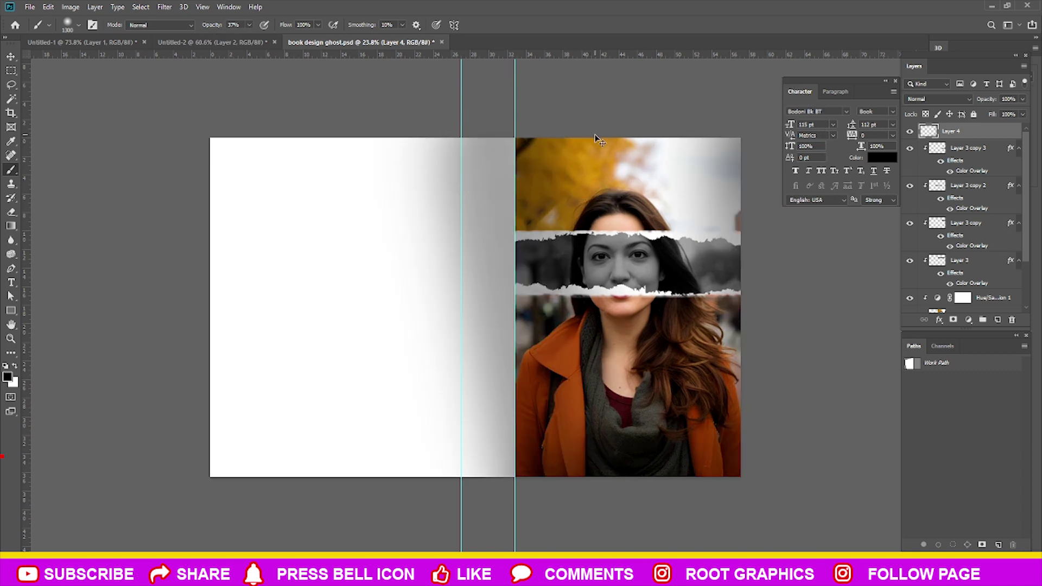
{"action": "key", "text": "ctrl+z"}
{"action": "left_click", "coordinate": [932, 100]}
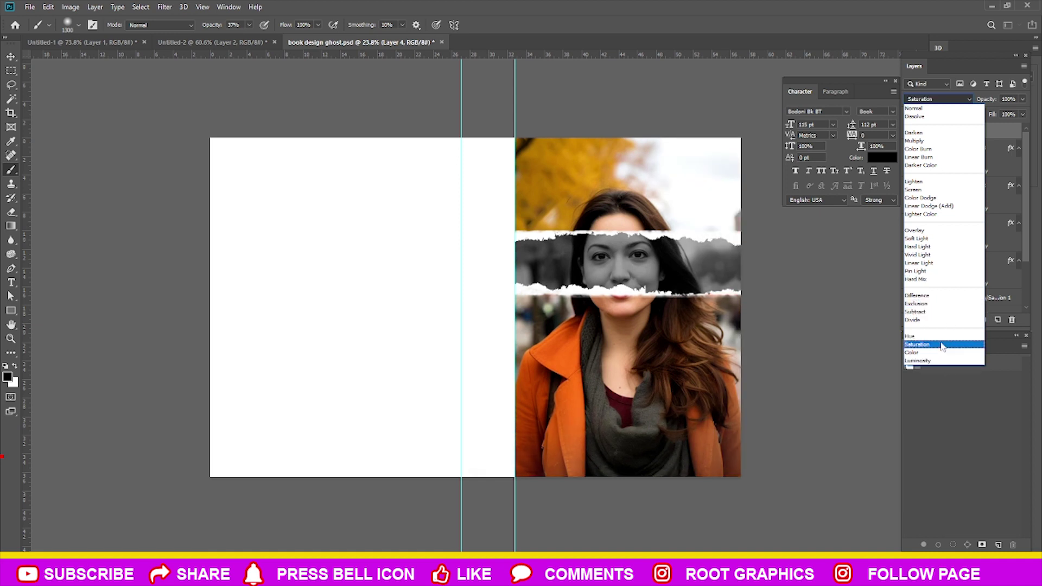
{"action": "left_click", "coordinate": [917, 108]}
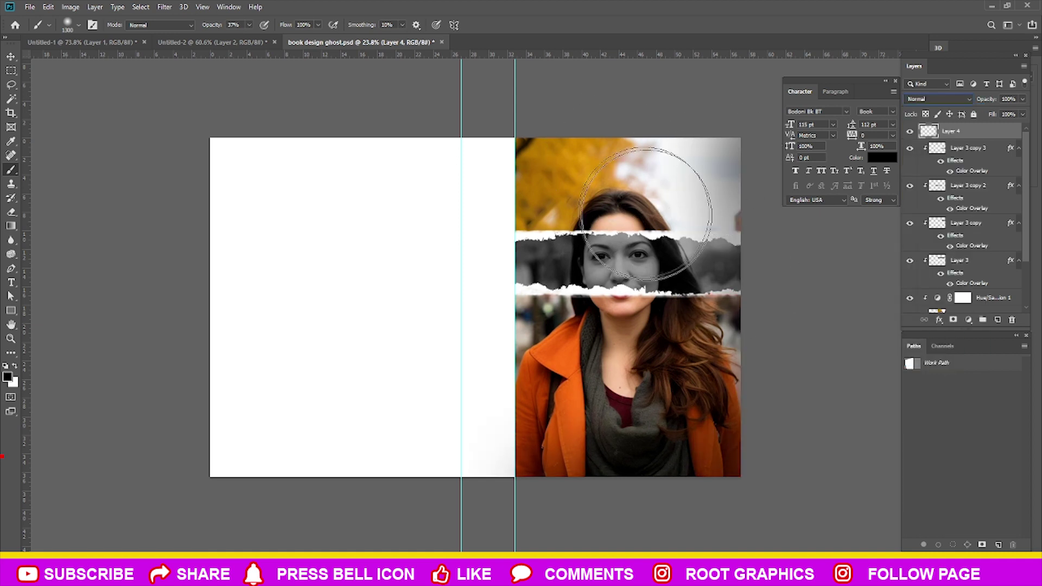
{"action": "scroll", "coordinate": [678, 233], "scroll_direction": "down", "scroll_amount": 1}
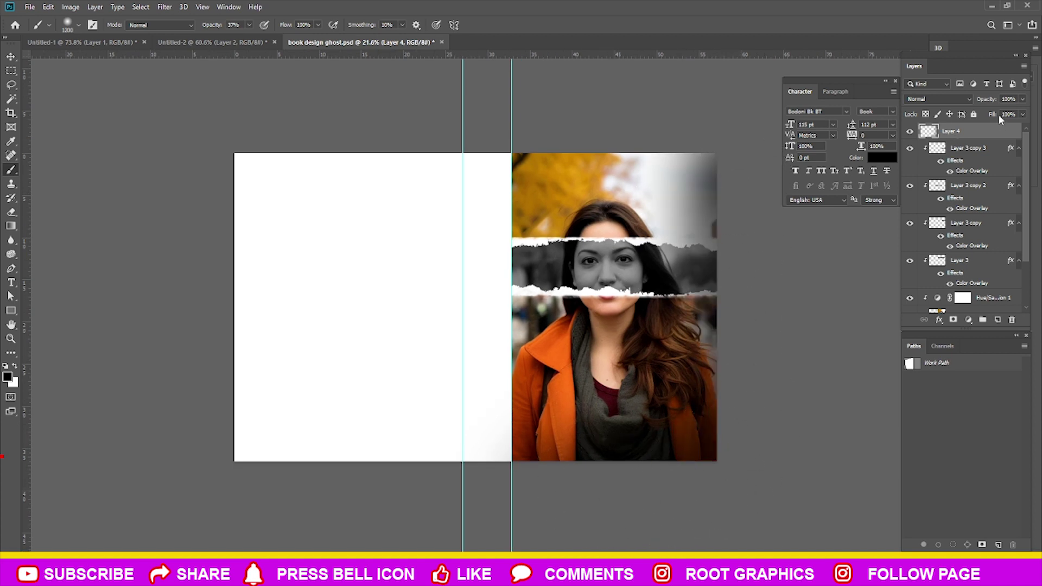
{"action": "left_click", "coordinate": [969, 320]}
Add a Hue/Saturation adjustment and regroup the Properties and Adjustments panels.
{"action": "left_click", "coordinate": [976, 421]}
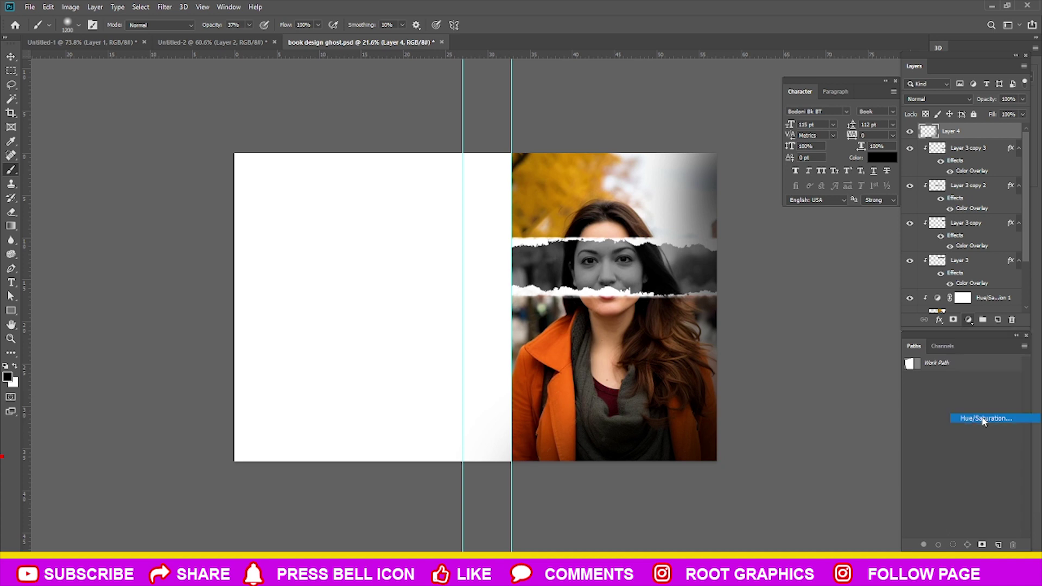
{"action": "mouse_move", "coordinate": [807, 59]}
{"action": "left_mouse_down"}
{"action": "mouse_move", "coordinate": [839, 92]}
{"action": "mouse_move", "coordinate": [814, 233]}
{"action": "left_mouse_up"}
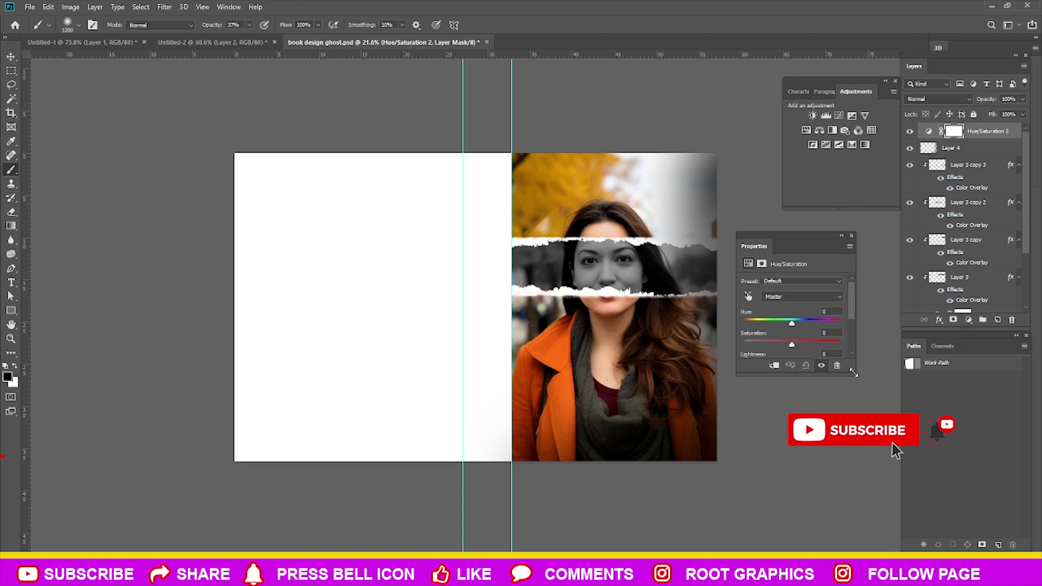
{"action": "left_click_drag", "start_coordinate": [856, 375], "coordinate": [883, 449]}
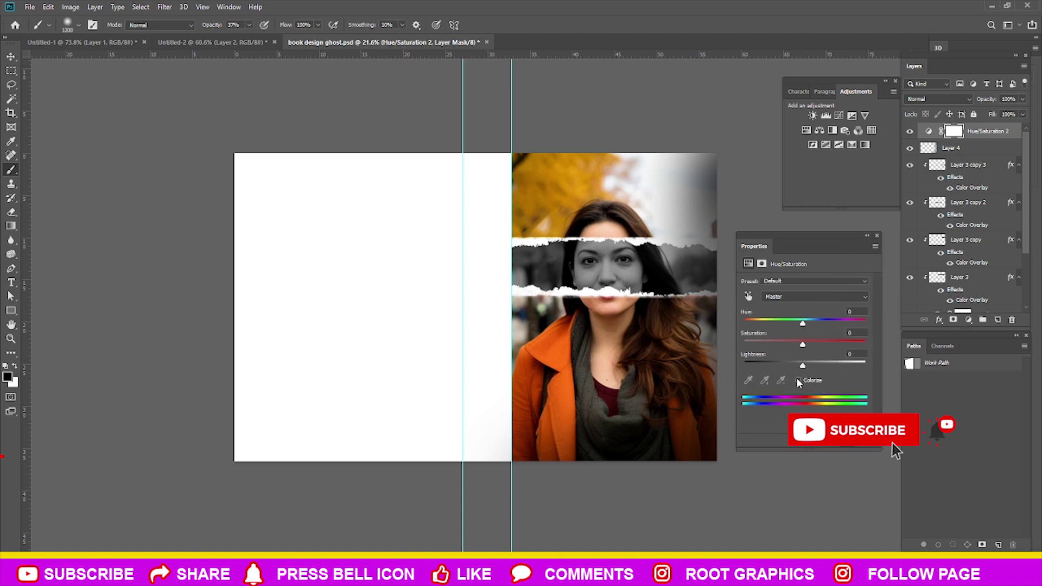
{"action": "mouse_move", "coordinate": [856, 93]}
{"action": "left_mouse_down"}
{"action": "mouse_move", "coordinate": [813, 240]}
{"action": "mouse_move", "coordinate": [812, 377]}
{"action": "left_mouse_up"}
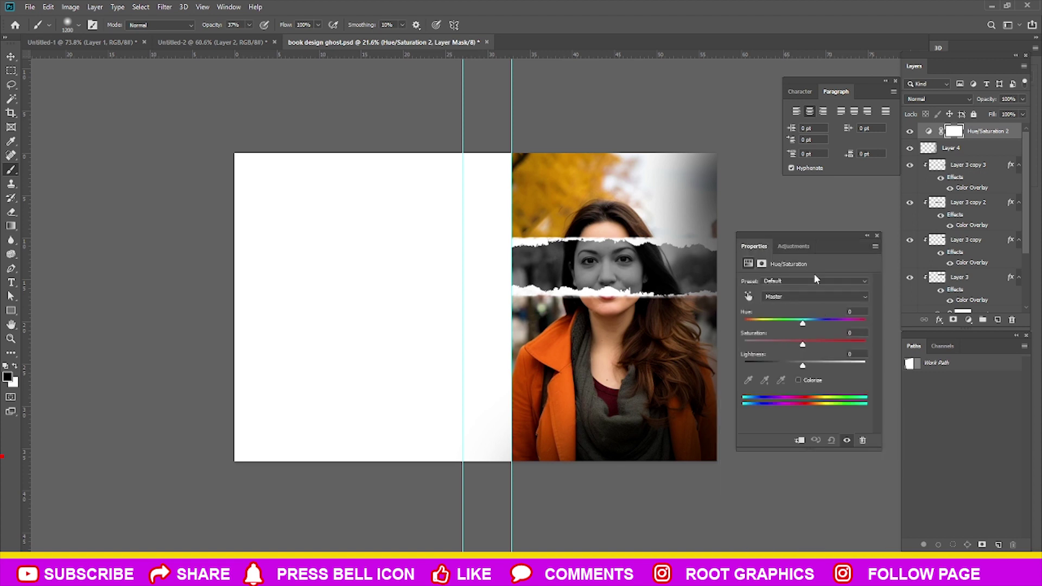
{"action": "left_click", "coordinate": [796, 246]}
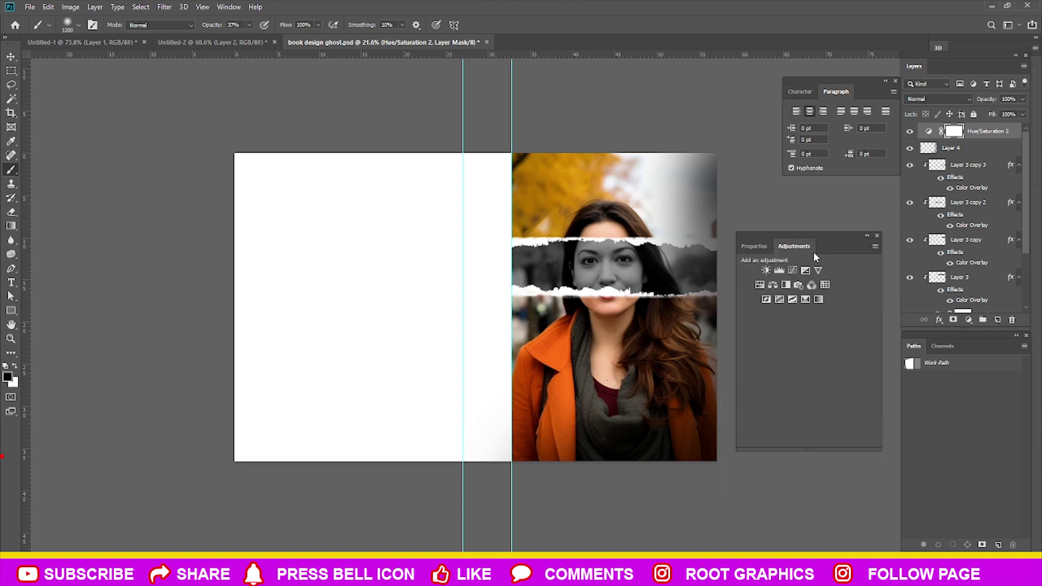
{"action": "left_click", "coordinate": [818, 300]}
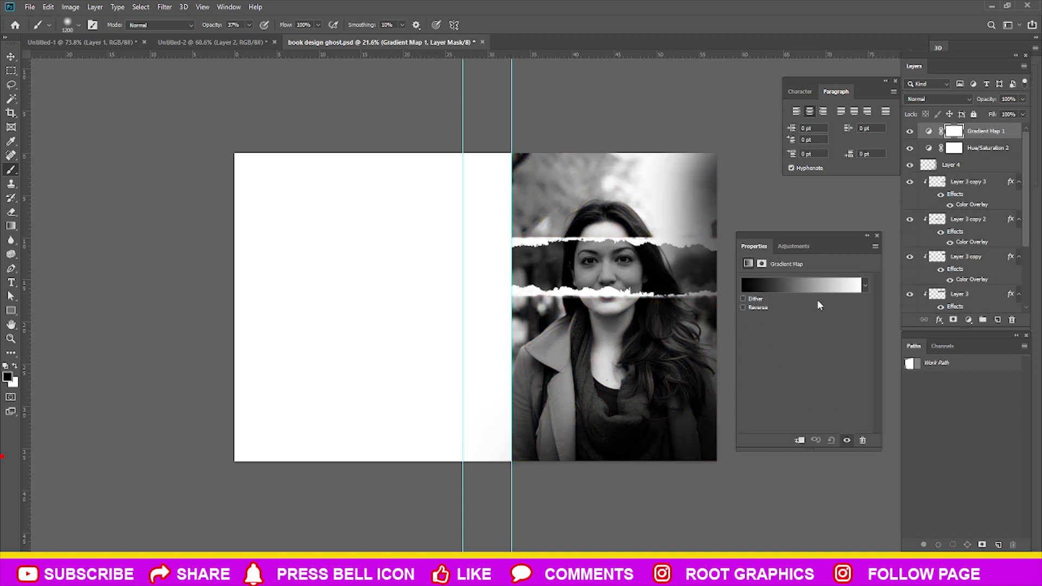
{"action": "key", "text": "ctrl+z"}
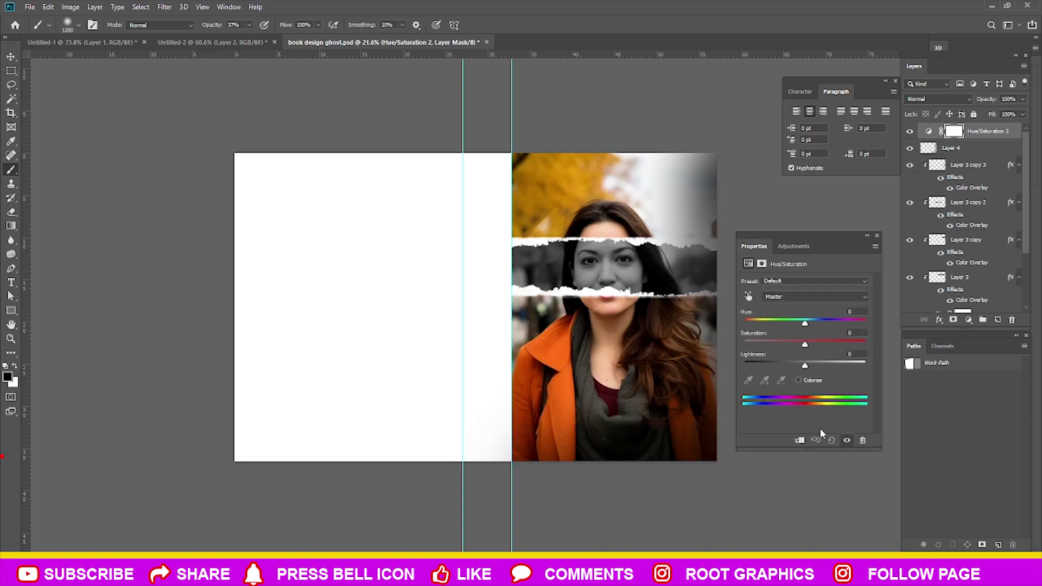
Colorize Hue/Saturation 2 and clip it to Layer 4 with hue 5, saturation 0, lightness -76.
{"action": "left_click", "coordinate": [801, 381]}
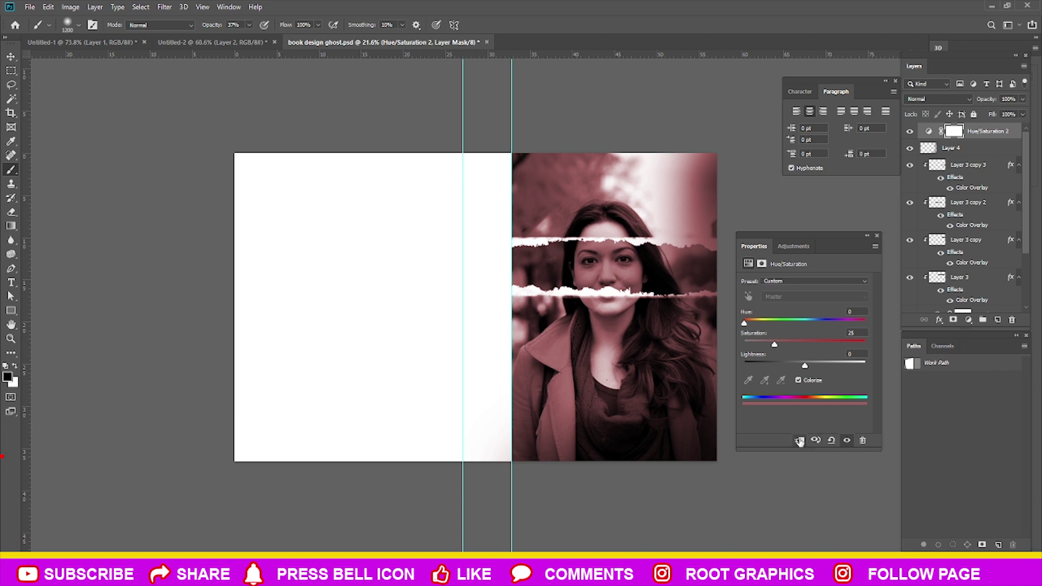
{"action": "left_click", "coordinate": [799, 440]}
{"action": "left_click_drag", "start_coordinate": [805, 365], "coordinate": [802, 365]}
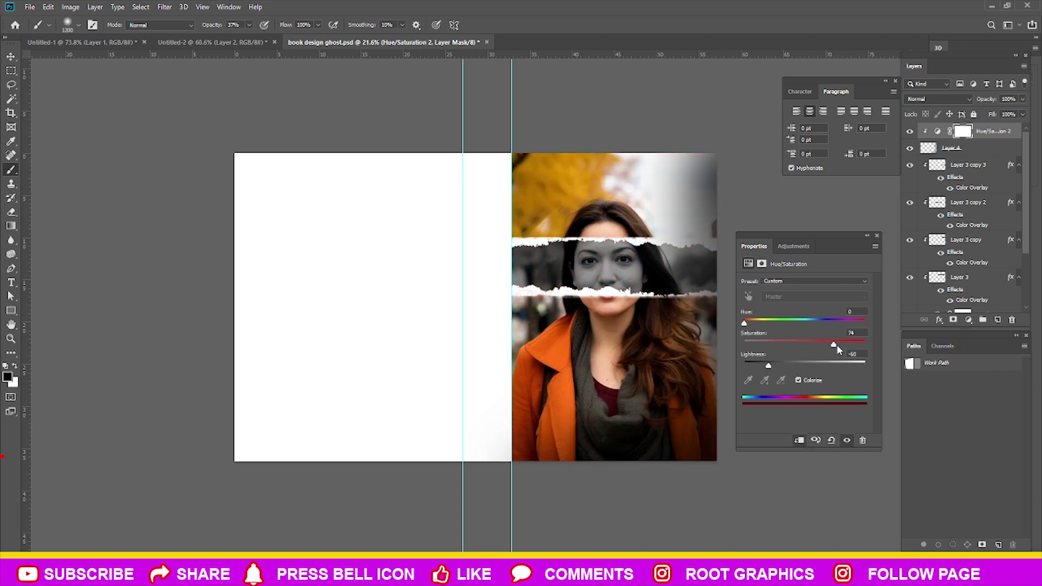
{"action": "mouse_move", "coordinate": [768, 366]}
{"action": "left_mouse_down"}
{"action": "mouse_move", "coordinate": [879, 371]}
{"action": "mouse_move", "coordinate": [832, 365]}
{"action": "left_mouse_up"}
{"action": "mouse_move", "coordinate": [744, 344]}
{"action": "left_mouse_down"}
{"action": "mouse_move", "coordinate": [803, 344]}
{"action": "mouse_move", "coordinate": [732, 347]}
{"action": "left_mouse_up"}
{"action": "left_click_drag", "start_coordinate": [832, 365], "coordinate": [766, 365]}
{"action": "key", "text": "Return"}
Paint faint 900 px, 6%-opacity shading along the portrait's spine side on Layer 4.
{"action": "left_click", "coordinate": [933, 148]}
{"action": "key", "text": "bracketleft"}
{"action": "key", "text": "bracketleft"}
{"action": "key", "text": "bracketleft"}
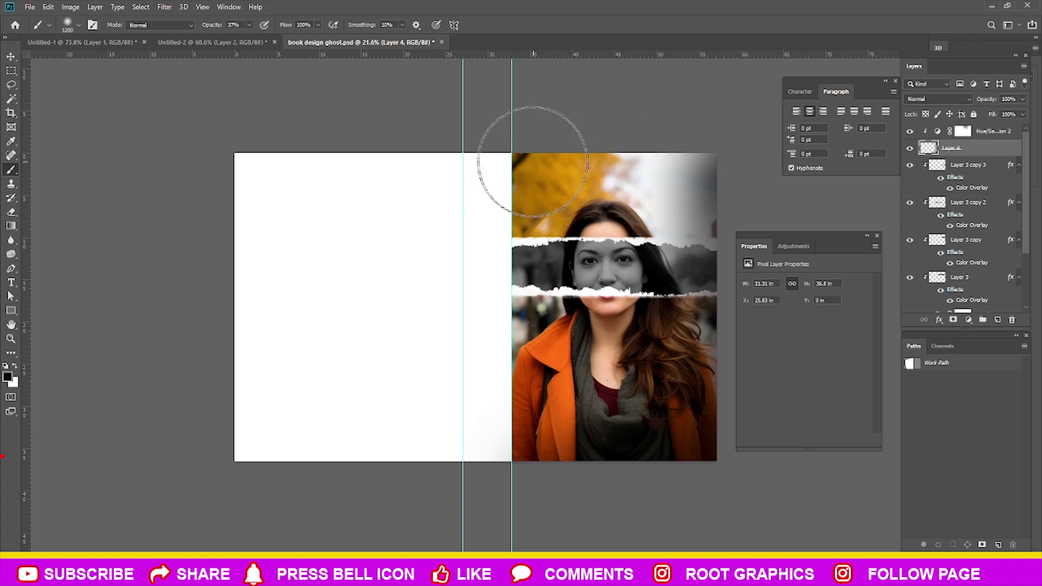
{"action": "left_click_drag", "start_coordinate": [235, 35], "coordinate": [230, 35]}
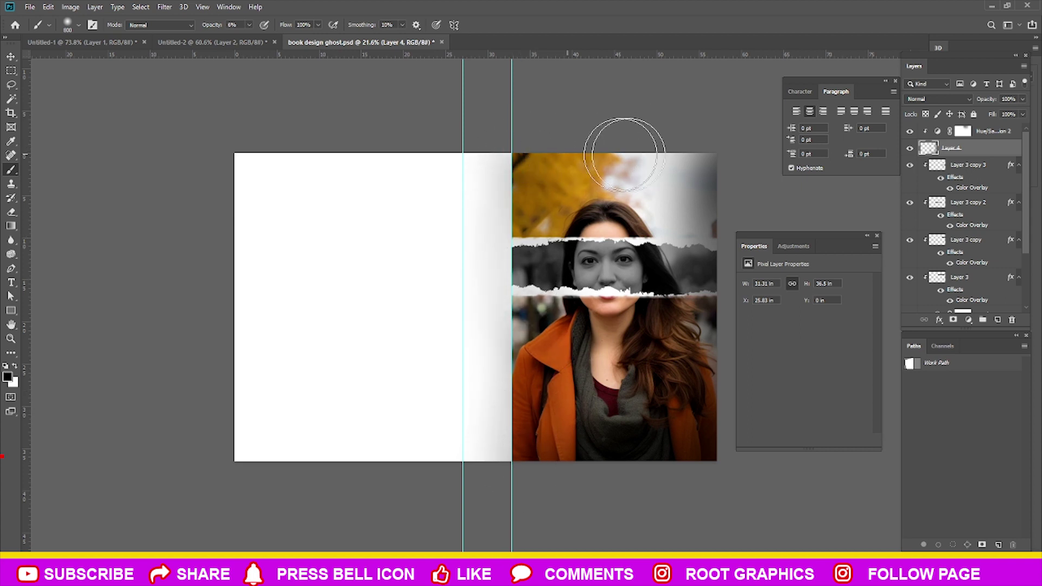
{"action": "mouse_move", "coordinate": [540, 149]}
{"action": "left_mouse_down"}
{"action": "mouse_move", "coordinate": [511, 279]}
{"action": "mouse_move", "coordinate": [529, 478]}
{"action": "left_mouse_up"}
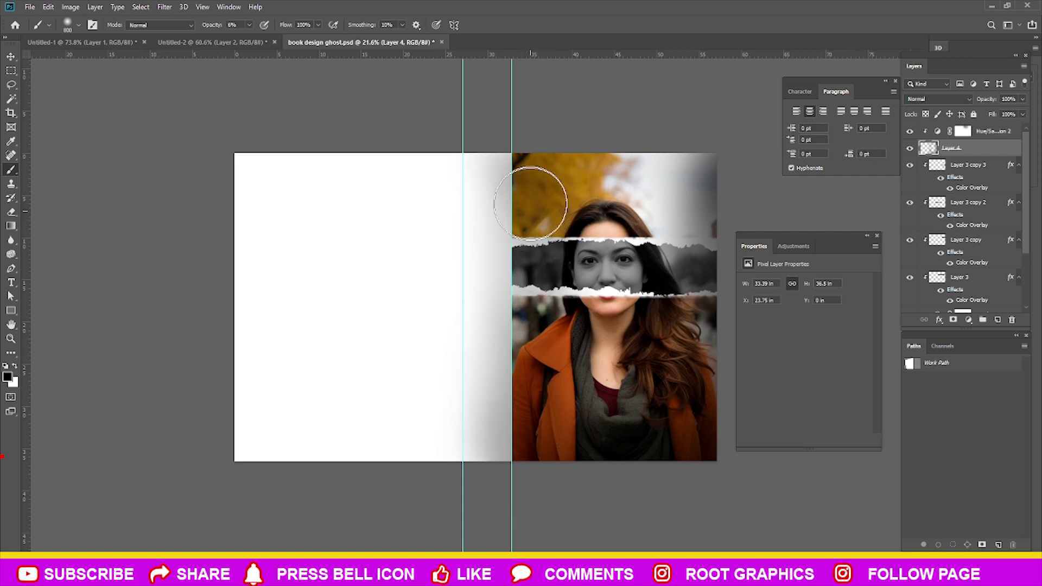
Load the Work Path as a selection, delete the shading on the spine, and deselect.
{"action": "key", "text": "v"}
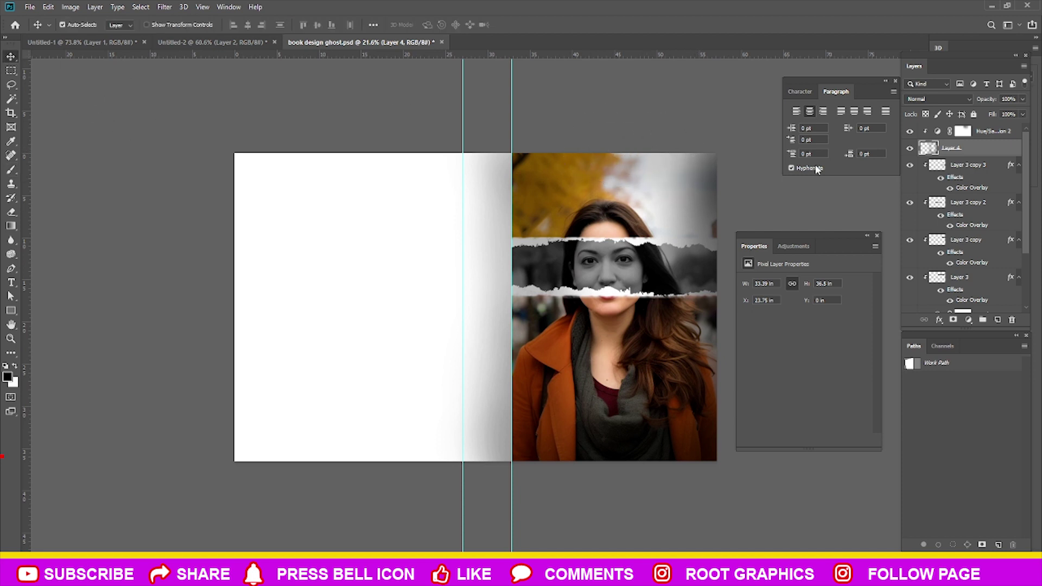
{"action": "left_click", "coordinate": [960, 362]}
{"action": "key", "text": "ctrl+Return"}
{"action": "key", "text": "Delete"}
{"action": "key", "text": "ctrl+d"}
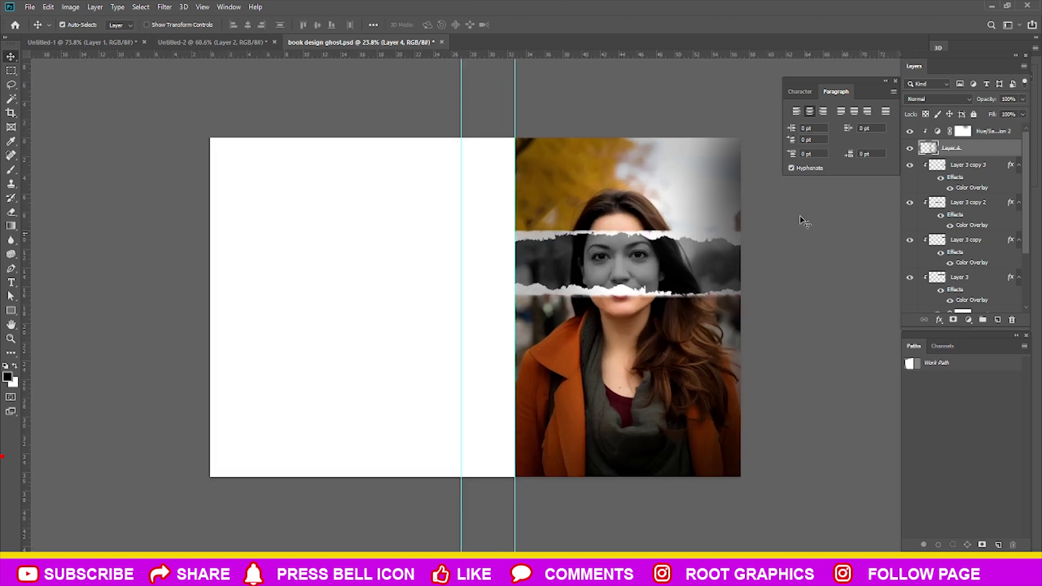
{"action": "left_click", "coordinate": [540, 325]}
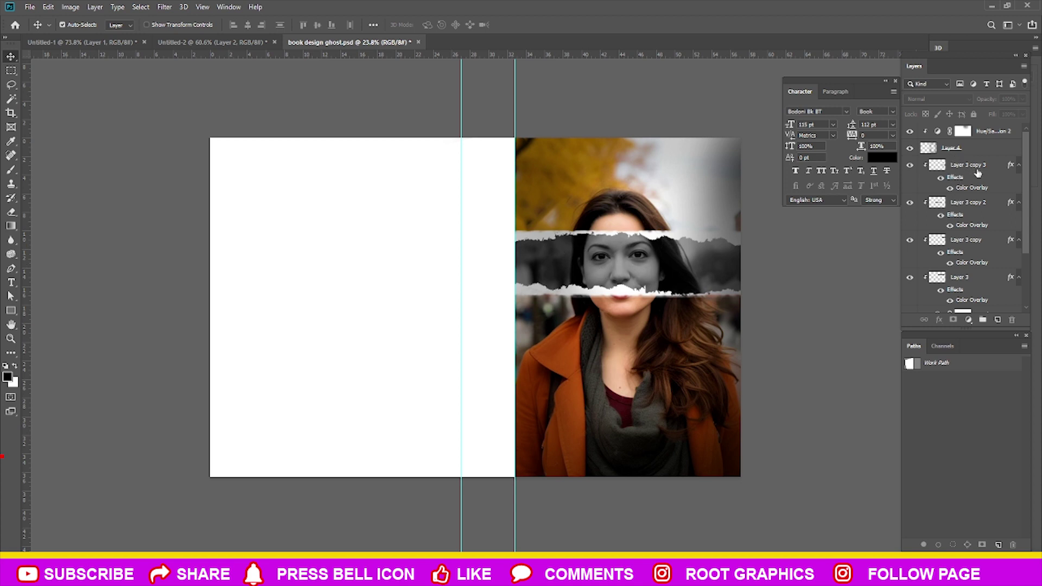
{"action": "left_click", "coordinate": [921, 168]}
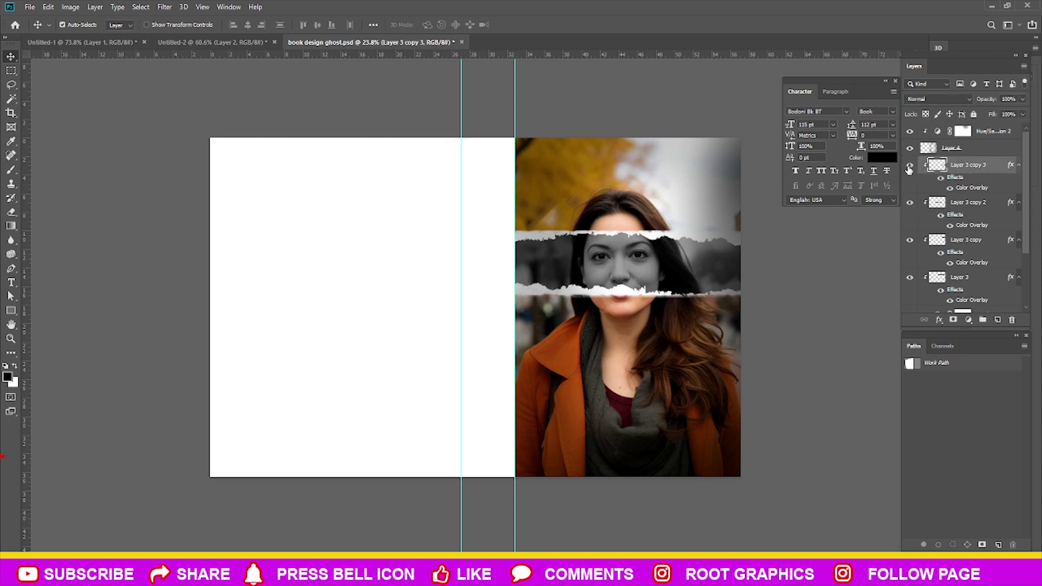
{"action": "scroll", "coordinate": [971, 217], "scroll_direction": "down", "scroll_amount": 2}
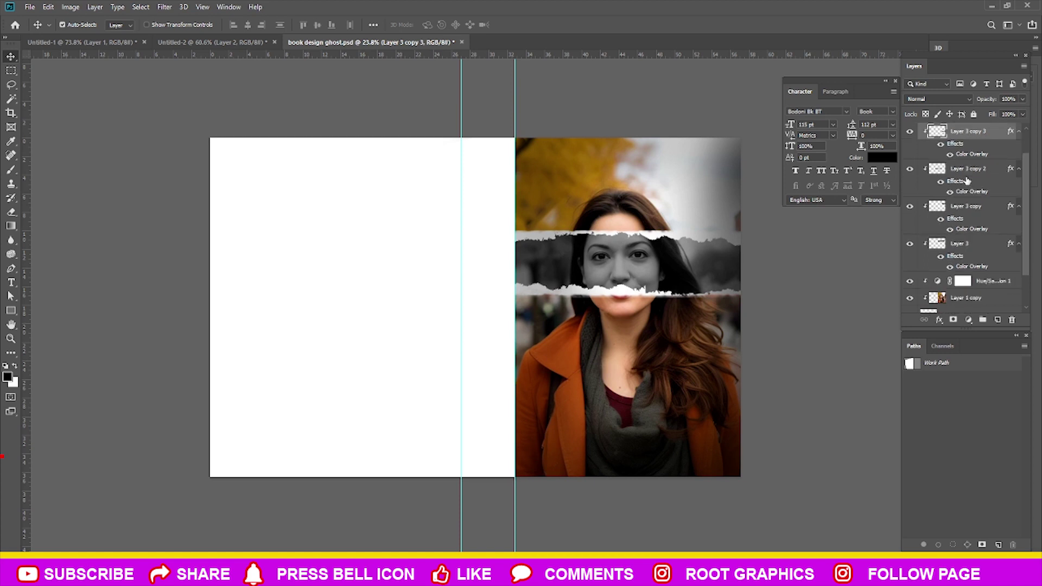
{"action": "scroll", "coordinate": [985, 225], "scroll_direction": "down", "scroll_amount": 2}
{"action": "left_click", "coordinate": [986, 209], "text": "shift"}
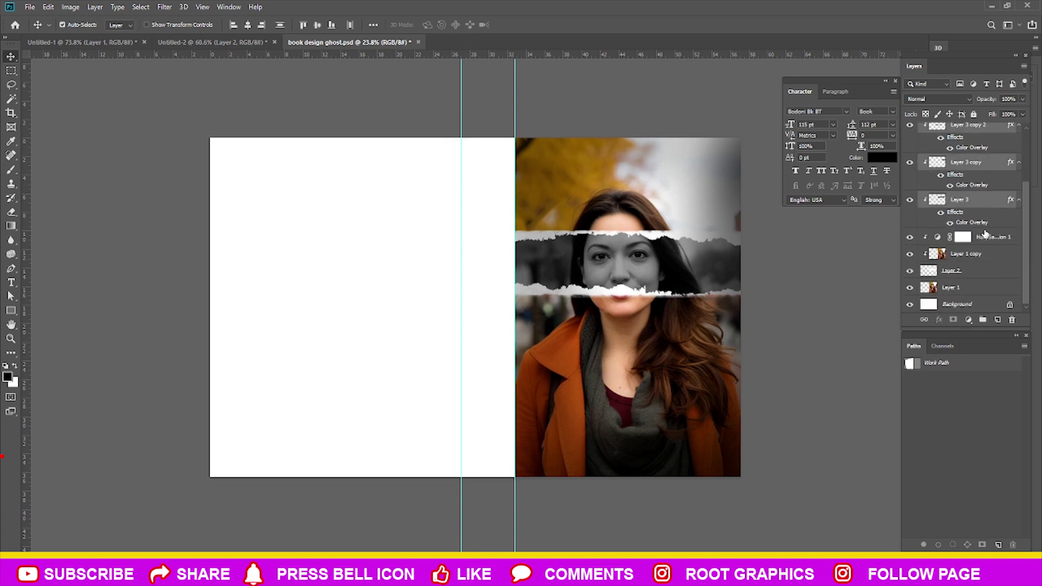
{"action": "left_click", "coordinate": [985, 275], "text": "ctrl"}
{"action": "left_click_drag", "start_coordinate": [649, 250], "coordinate": [659, 289]}
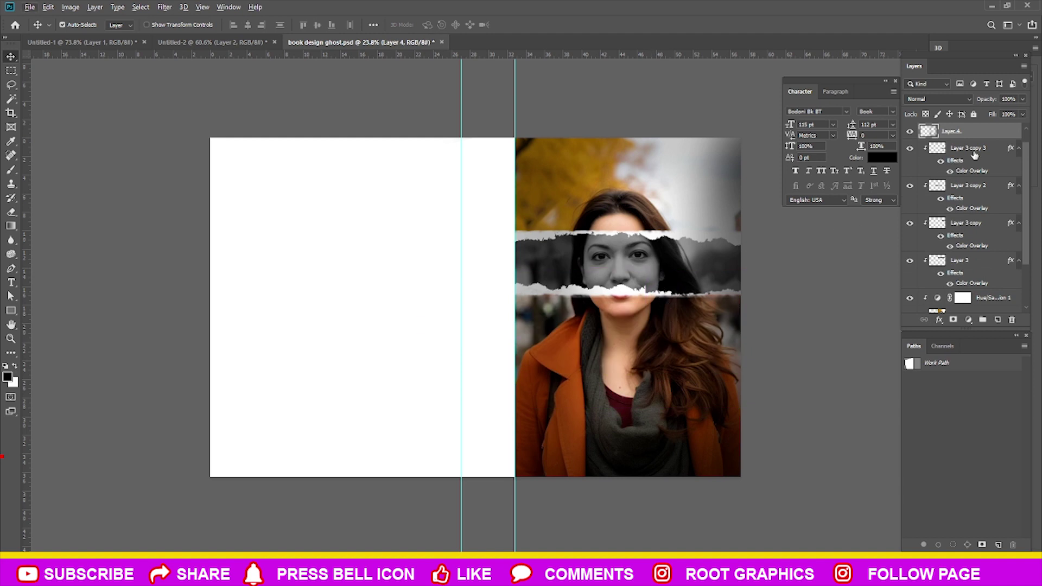
{"action": "left_click", "coordinate": [920, 149]}
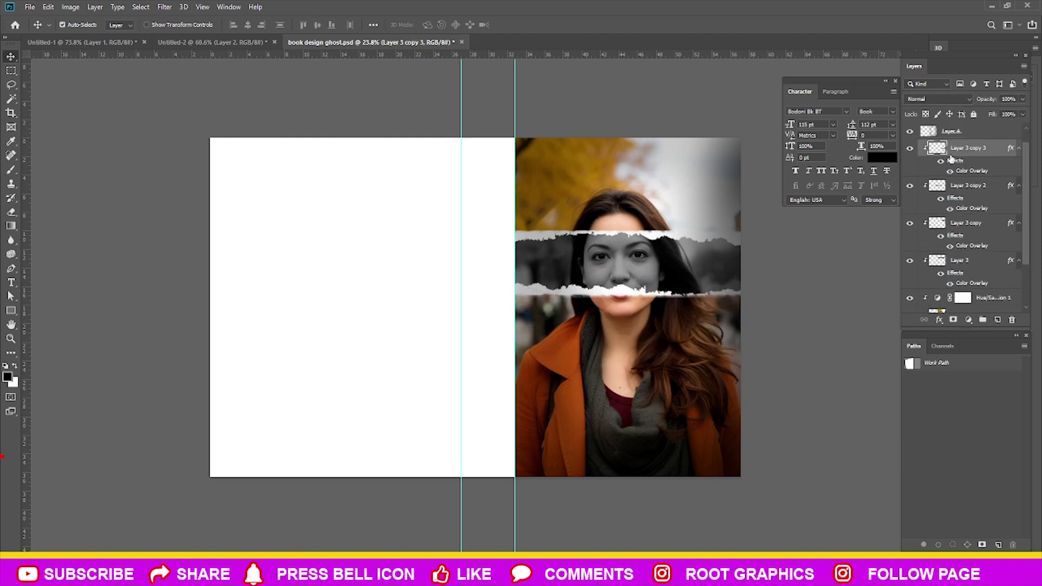
{"action": "scroll", "coordinate": [951, 259], "scroll_direction": "down", "scroll_amount": 3}
{"action": "scroll", "coordinate": [969, 220], "scroll_direction": "up", "scroll_amount": 1}
{"action": "left_click", "coordinate": [980, 235], "text": "shift"}
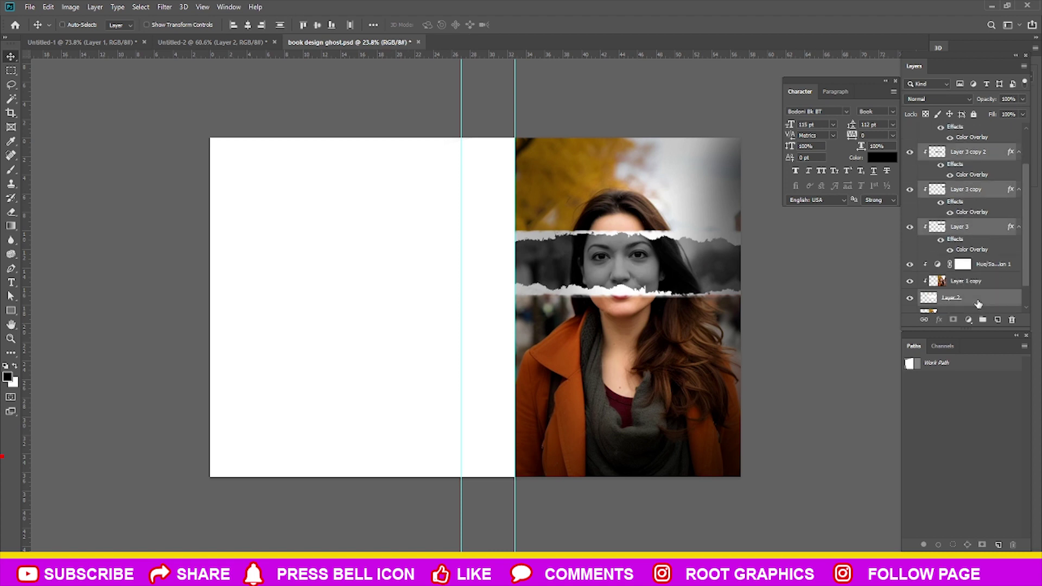
{"action": "mouse_move", "coordinate": [737, 313]}
{"action": "left_mouse_down"}
{"action": "mouse_move", "coordinate": [674, 277]}
{"action": "mouse_move", "coordinate": [631, 481]}
{"action": "mouse_move", "coordinate": [726, 488]}
{"action": "left_mouse_up"}
{"action": "key", "text": "ctrl+t"}
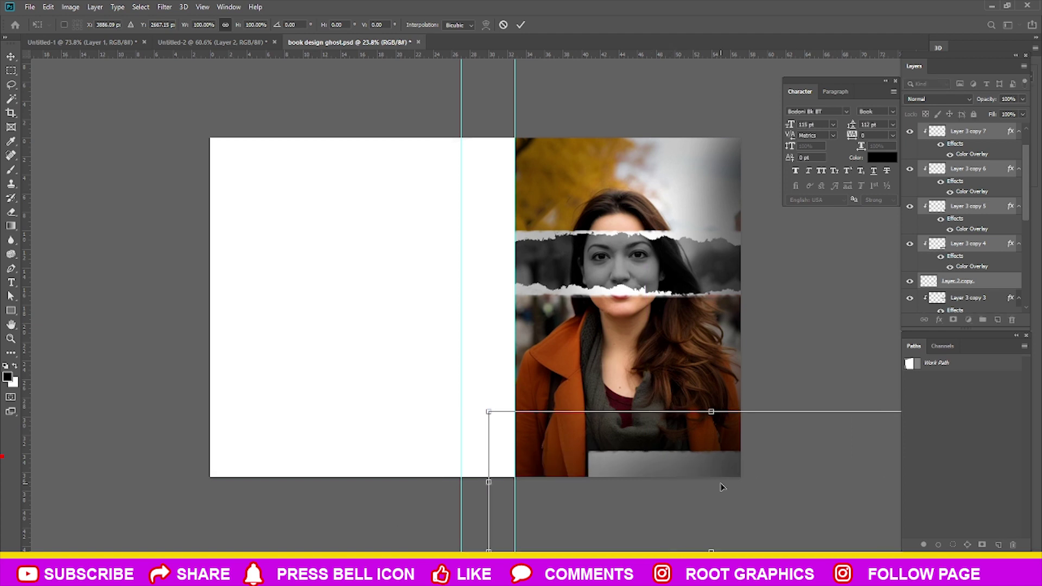
{"action": "key", "text": "Escape"}
{"action": "scroll", "coordinate": [418, 410], "scroll_direction": "down", "scroll_amount": 2}
{"action": "scroll", "coordinate": [597, 382], "scroll_direction": "up", "scroll_amount": 3}
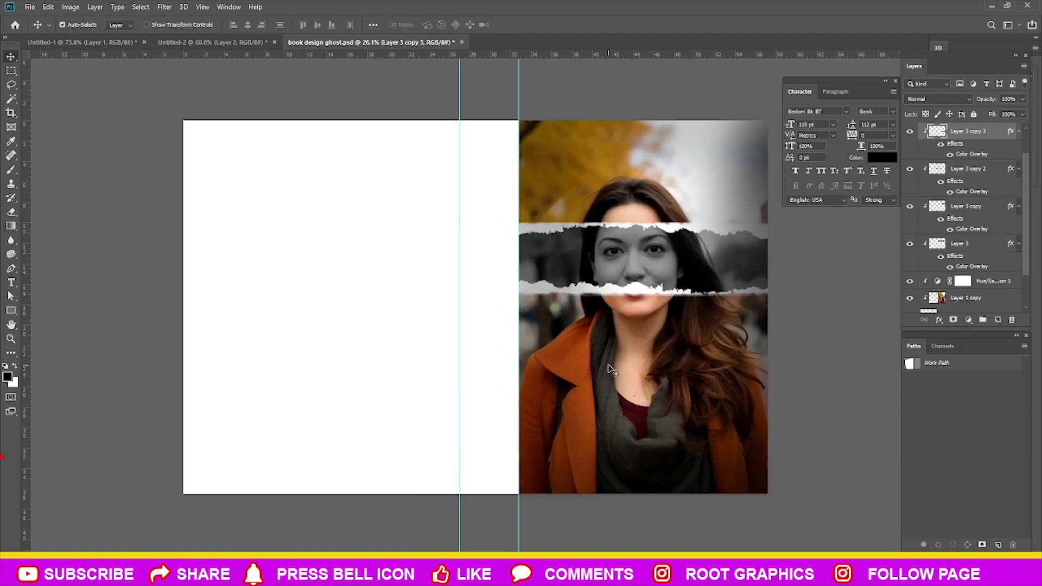
Paste the title 'All Black Everything' from the notes as a new text layer on the portrait.
{"action": "key", "text": "t"}
{"action": "key", "text": "alt+Tab"}
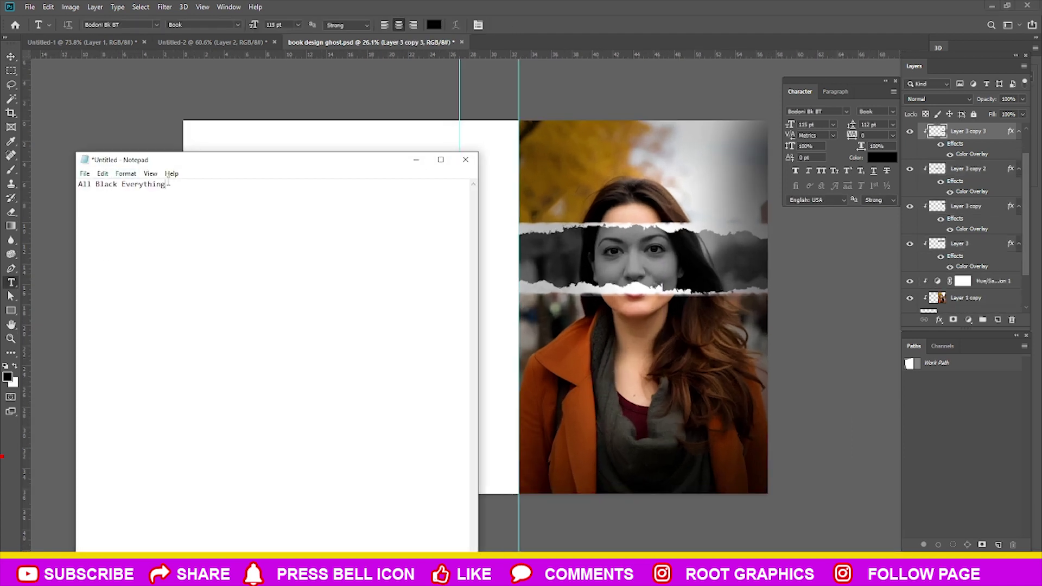
{"action": "left_click_drag", "start_coordinate": [169, 184], "coordinate": [45, 178]}
{"action": "left_click", "coordinate": [416, 160]}
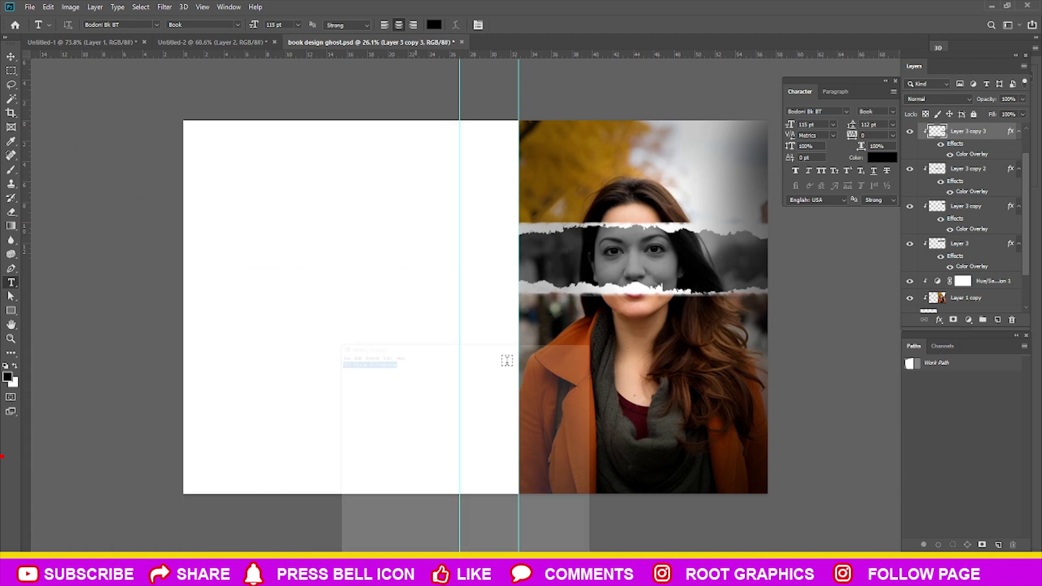
{"action": "left_click", "coordinate": [552, 373]}
{"action": "key", "text": "ctrl+v"}
Colour the title white (#ffffff) and move its layer to the top of the stack.
{"action": "key", "text": "ctrl+a"}
{"action": "left_click", "coordinate": [882, 158]}
{"action": "type", "text": "ffffff"}
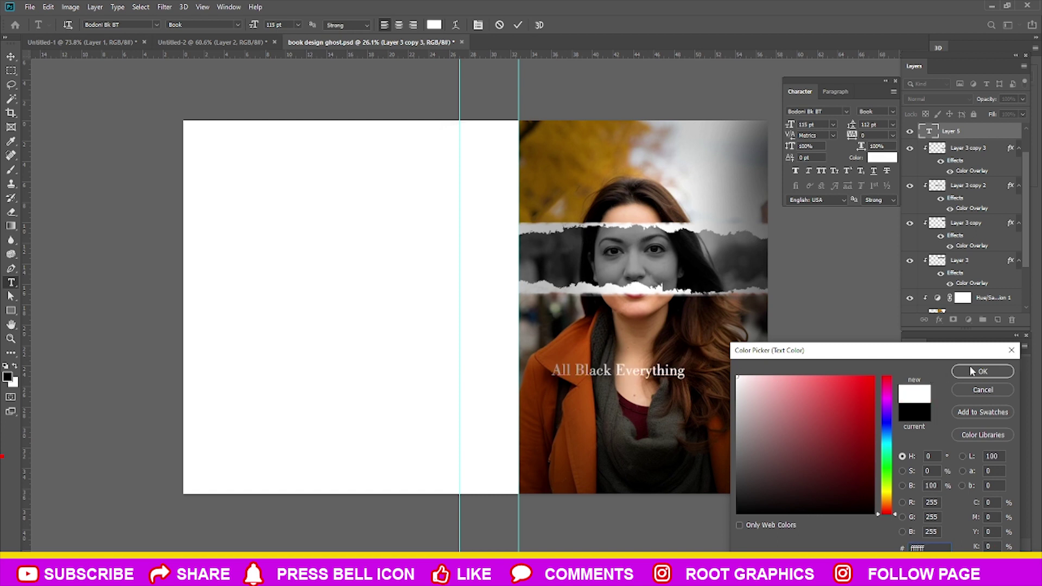
{"action": "left_click", "coordinate": [982, 371]}
{"action": "scroll", "coordinate": [966, 217], "scroll_direction": "up", "scroll_amount": 2}
{"action": "left_click_drag", "start_coordinate": [966, 165], "coordinate": [980, 126]}
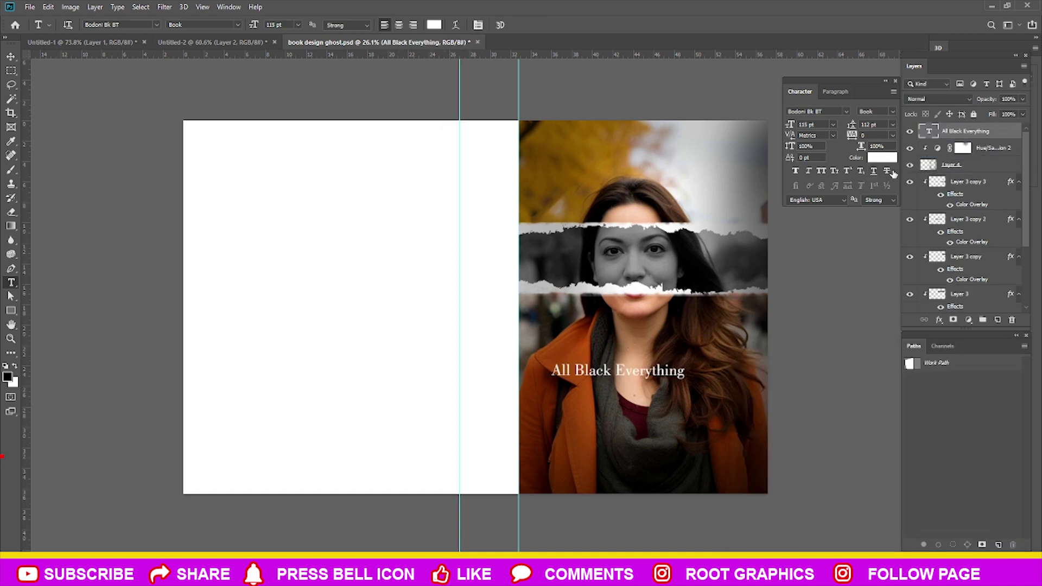
{"action": "left_click", "coordinate": [847, 112]}
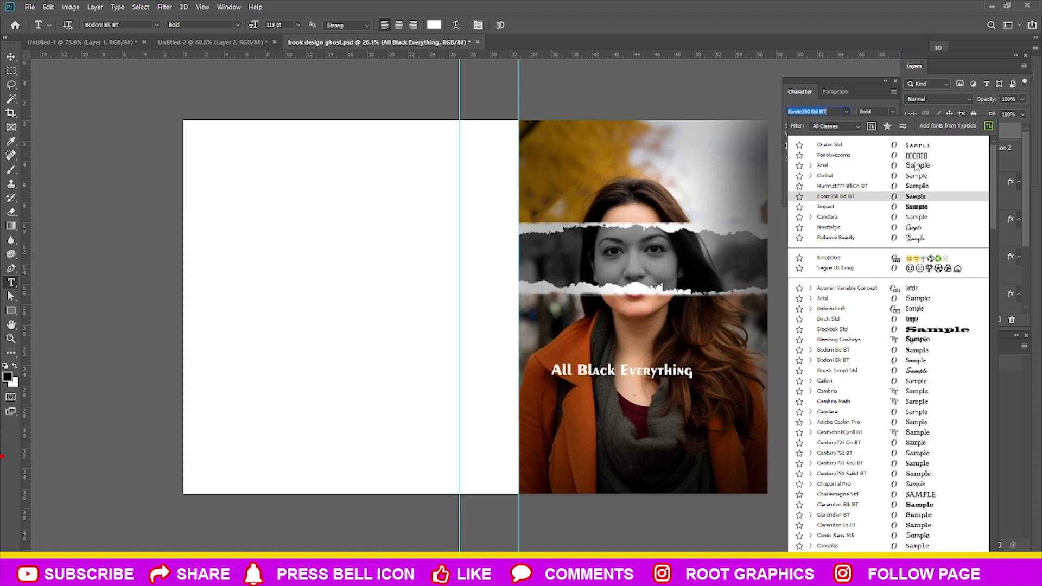
Set the title in Impact and scale it up, nudging it slightly higher.
{"action": "left_click", "coordinate": [916, 208]}
{"action": "key", "text": "ctrl+t"}
{"action": "left_click_drag", "start_coordinate": [684, 378], "coordinate": [771, 390]}
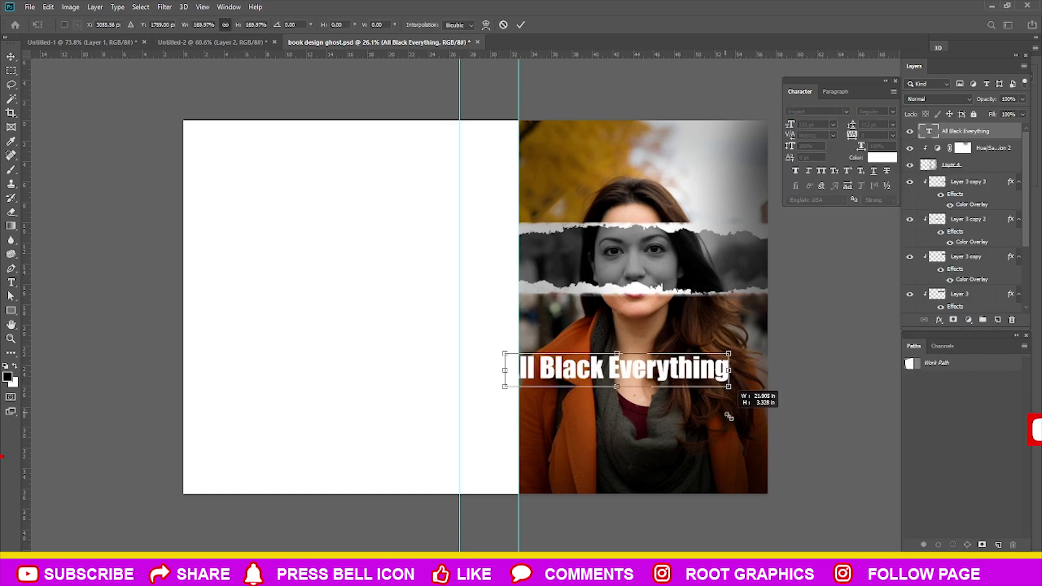
{"action": "left_click_drag", "start_coordinate": [645, 375], "coordinate": [641, 351]}
{"action": "key", "text": "Return"}
Break the title onto three lines: All / Black / Everything.
{"action": "key", "text": "t"}
{"action": "left_click", "coordinate": [576, 350]}
{"action": "key", "text": "Return"}
{"action": "left_click", "coordinate": [617, 377]}
{"action": "key", "text": "Return"}
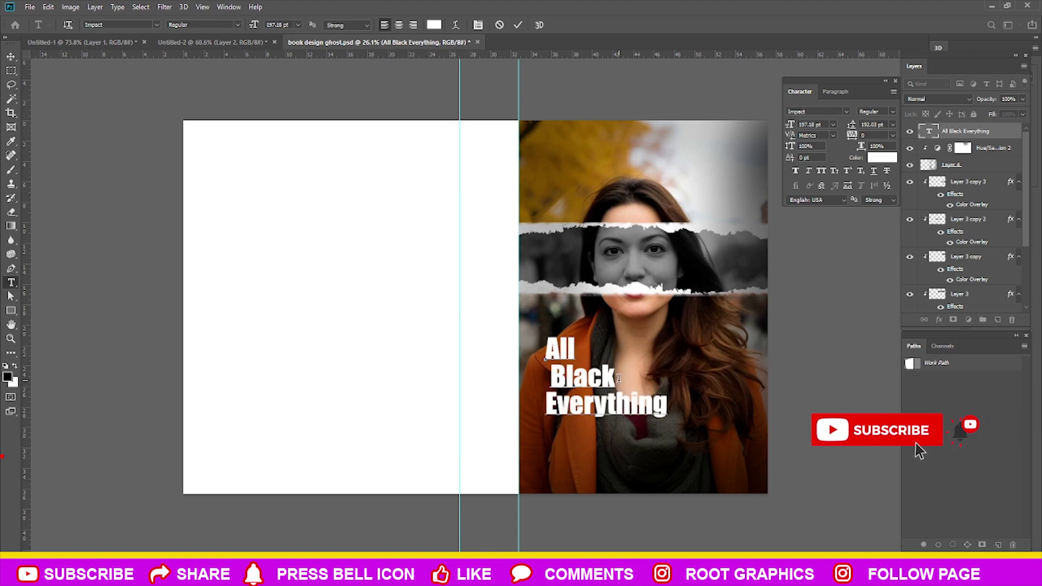
{"action": "key", "text": "BackSpace"}
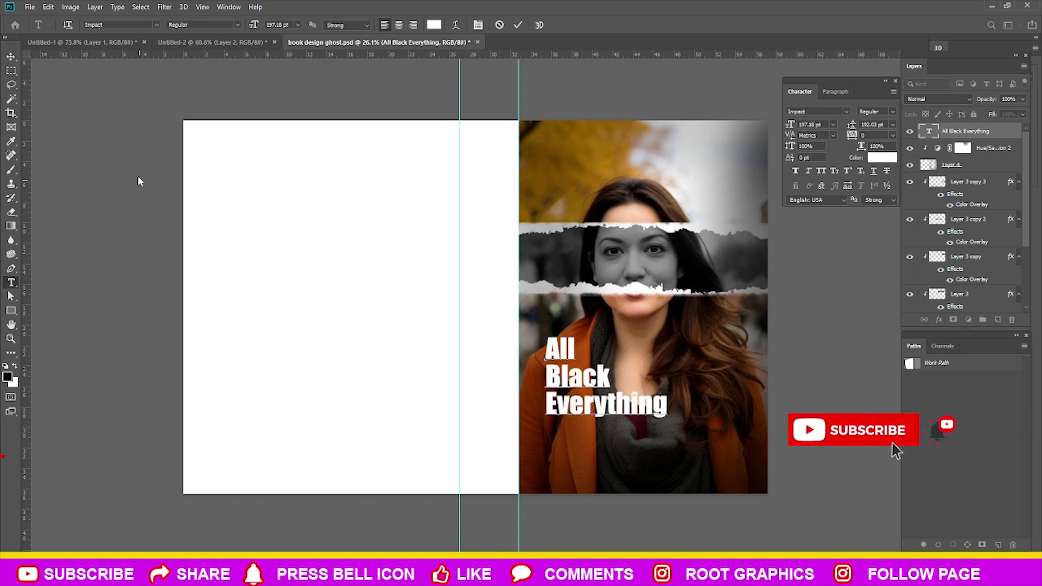
{"action": "key", "text": "ctrl+Return"}
Enlarge the title block to about 122% and move it slightly down.
{"action": "key", "text": "ctrl+t"}
{"action": "left_click_drag", "start_coordinate": [668, 335], "coordinate": [712, 308]}
{"action": "left_click_drag", "start_coordinate": [640, 366], "coordinate": [651, 377]}
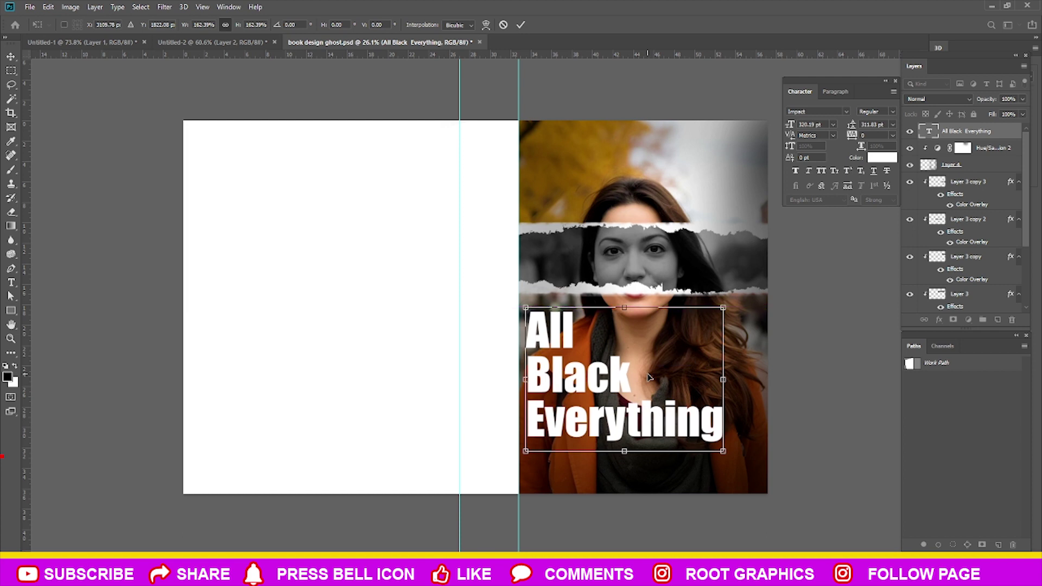
{"action": "key", "text": "Return"}
{"action": "scroll", "coordinate": [635, 505], "scroll_direction": "up", "scroll_amount": 3}
Select the word Everything in the title and set it to black.
{"action": "double_click", "coordinate": [552, 352]}
{"action": "left_click", "coordinate": [486, 327]}
{"action": "left_click_drag", "start_coordinate": [429, 331], "coordinate": [750, 331]}
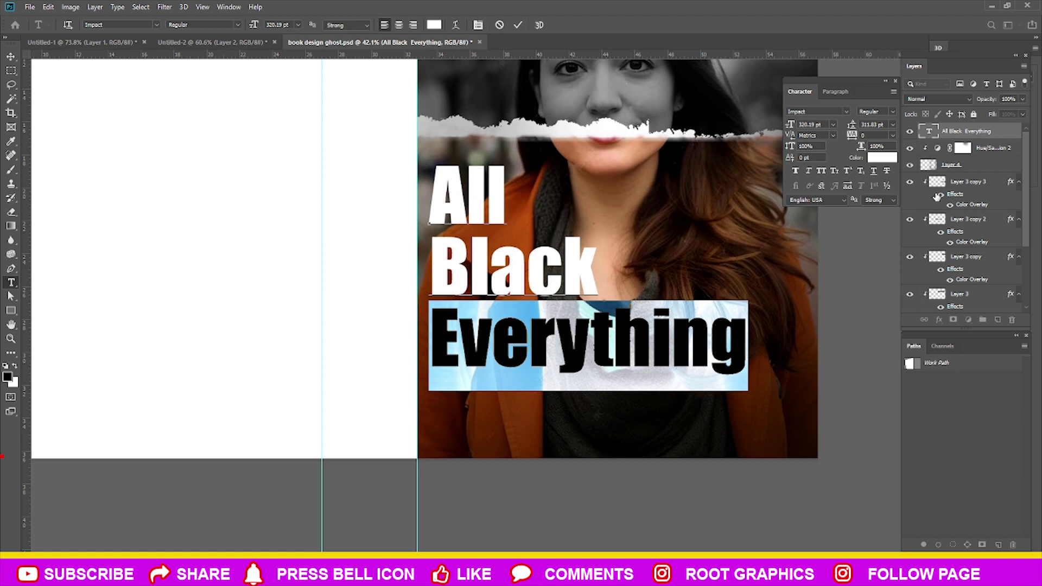
{"action": "left_click", "coordinate": [881, 157]}
{"action": "left_click", "coordinate": [738, 512]}
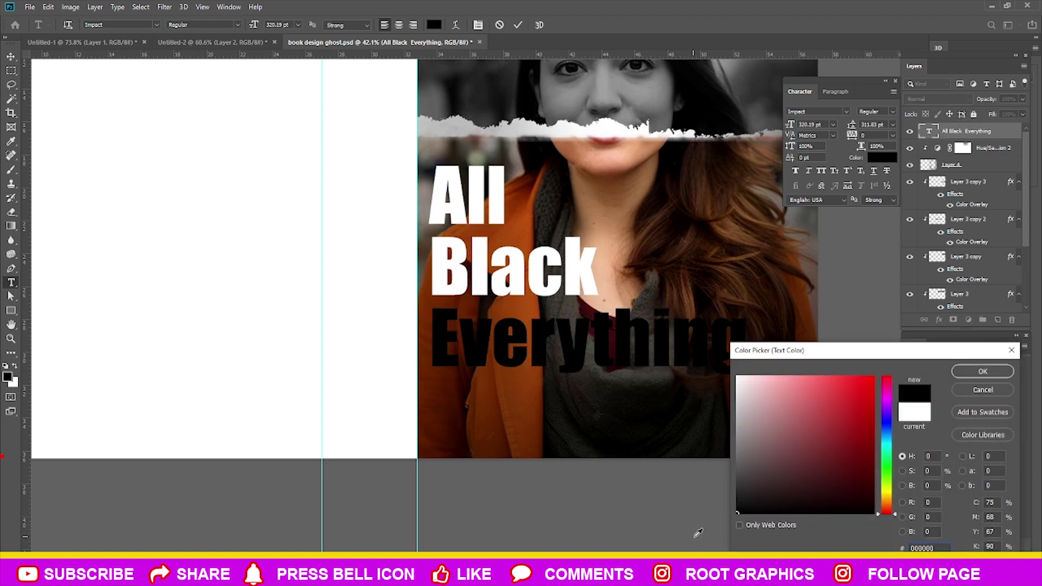
{"action": "left_click", "coordinate": [982, 371]}
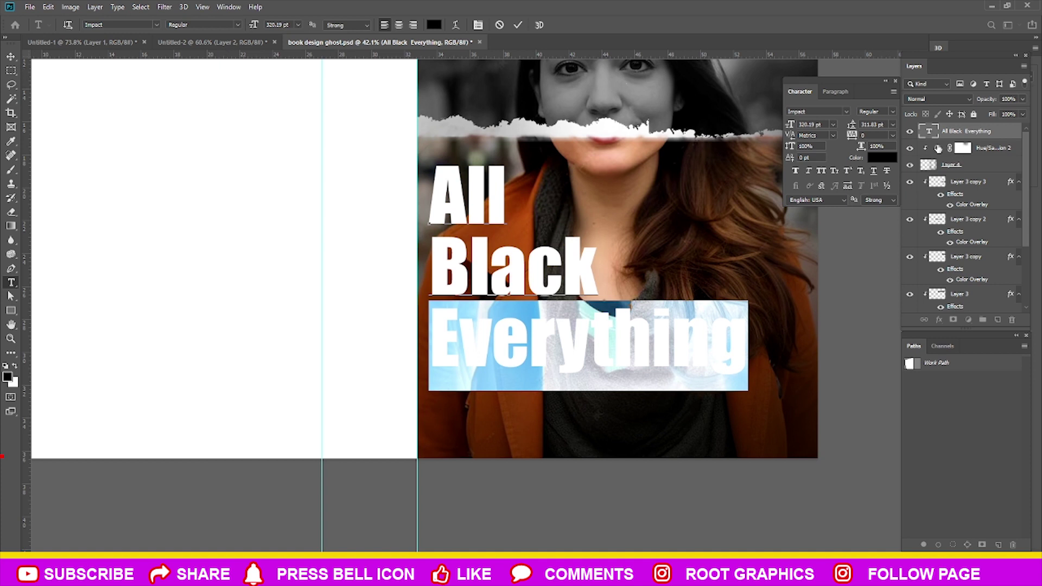
Reselect Everything and recolour it bright lime (#c4ff12).
{"action": "key", "text": "ctrl"}
{"action": "left_click", "coordinate": [705, 244]}
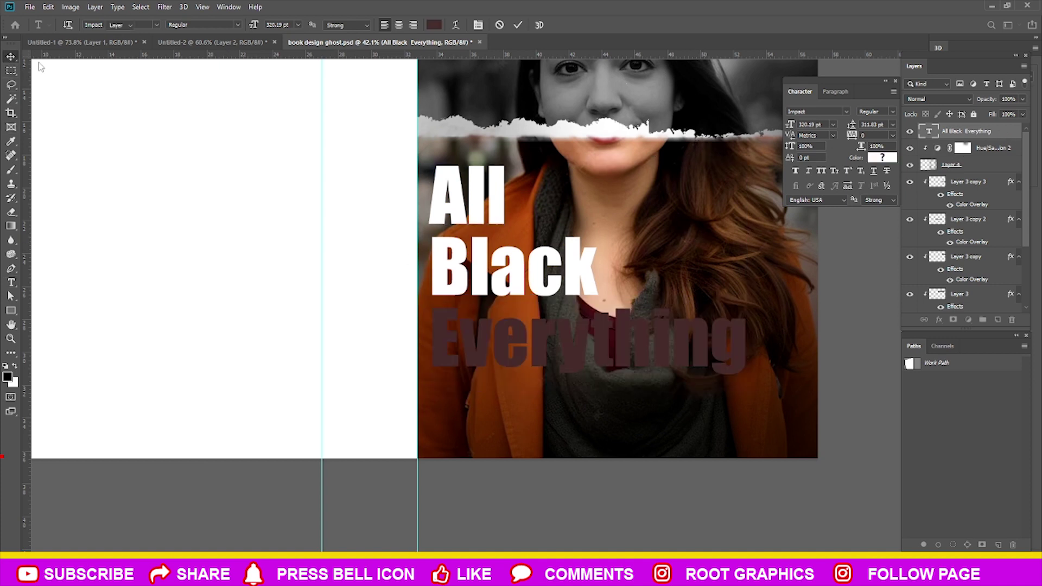
{"action": "key", "text": "ctrl+a"}
{"action": "left_click_drag", "start_coordinate": [431, 336], "coordinate": [749, 334]}
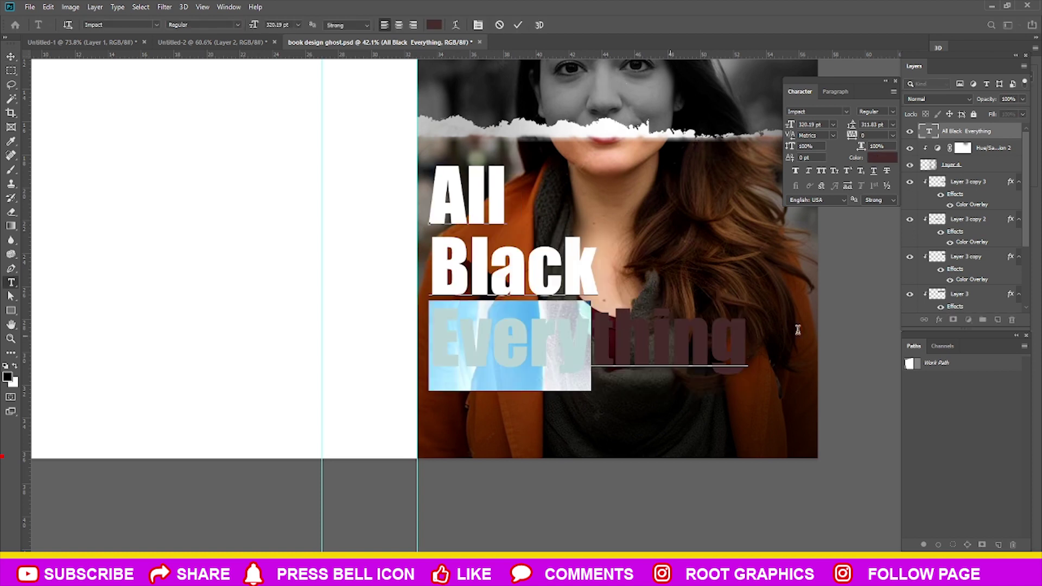
{"action": "left_click", "coordinate": [882, 157]}
{"action": "mouse_move", "coordinate": [848, 495]}
{"action": "left_mouse_down"}
{"action": "mouse_move", "coordinate": [865, 376]}
{"action": "mouse_move", "coordinate": [890, 490]}
{"action": "left_mouse_up"}
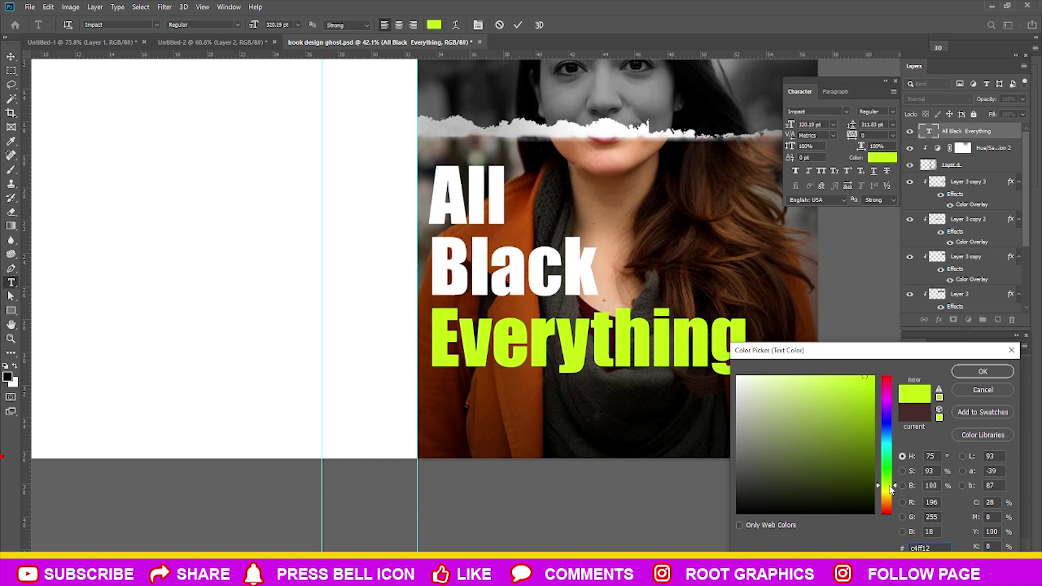
{"action": "left_click", "coordinate": [982, 371]}
{"action": "left_click", "coordinate": [11, 56]}
{"action": "scroll", "coordinate": [545, 305], "scroll_direction": "up", "scroll_amount": 1}
Add a white 'Book Cover Design' text line below Everything.
{"action": "key", "text": "t"}
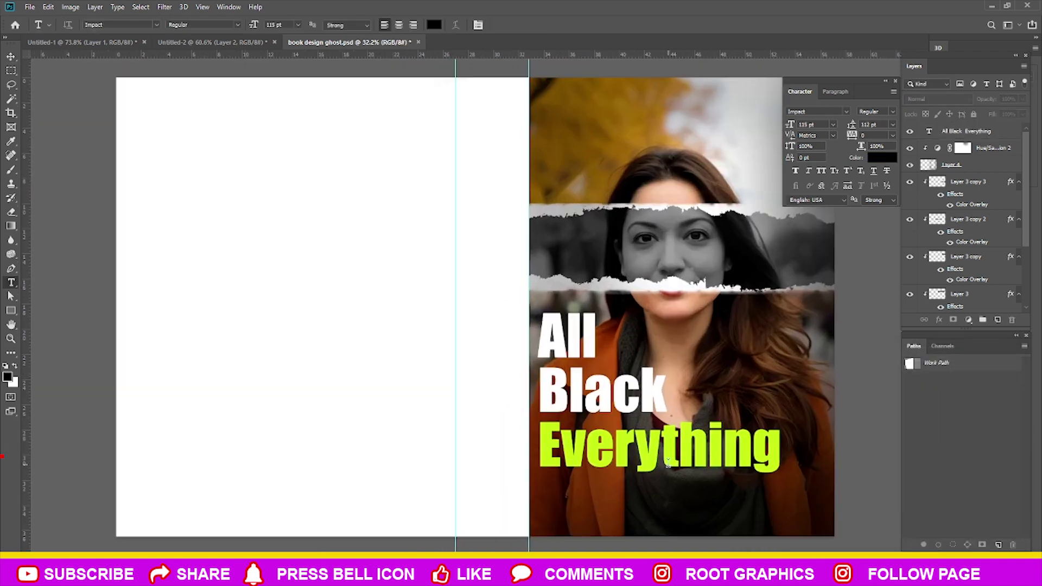
{"action": "left_click", "coordinate": [616, 503]}
{"action": "type", "text": "E"}
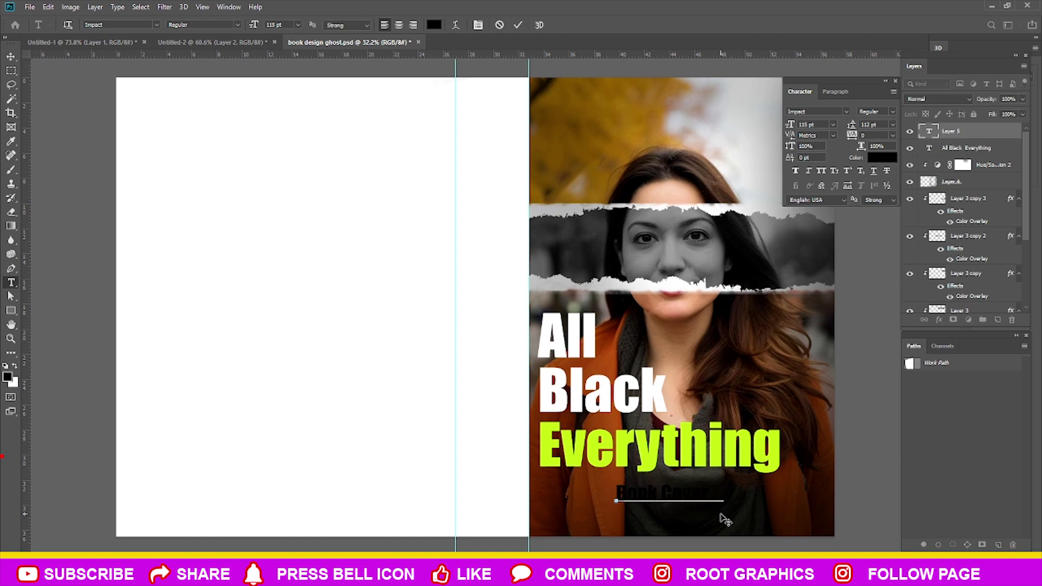
{"action": "type", "text": "Design"}
{"action": "left_click", "coordinate": [11, 56]}
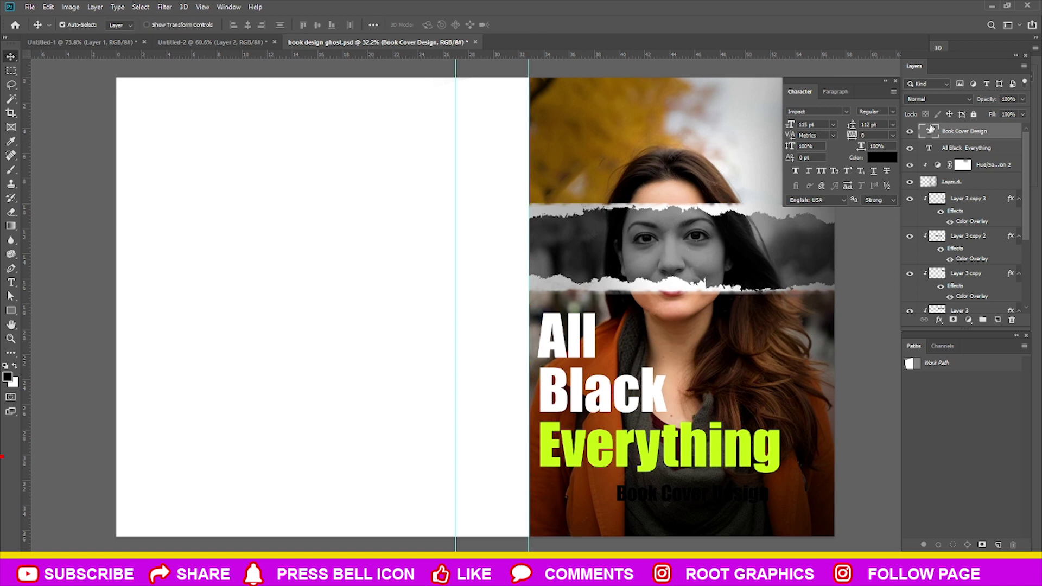
{"action": "left_click", "coordinate": [881, 157]}
{"action": "left_click", "coordinate": [983, 372]}
Set the subtitle in Orator Std and move it just under Everything.
{"action": "key", "text": "v"}
{"action": "scroll", "coordinate": [510, 304], "scroll_direction": "down", "scroll_amount": 1}
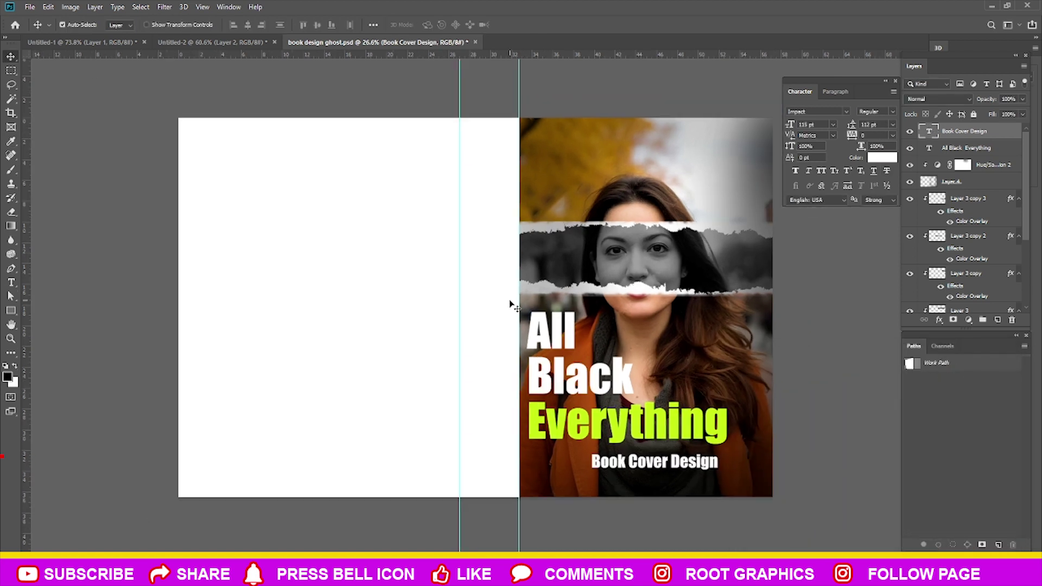
{"action": "left_click", "coordinate": [847, 112]}
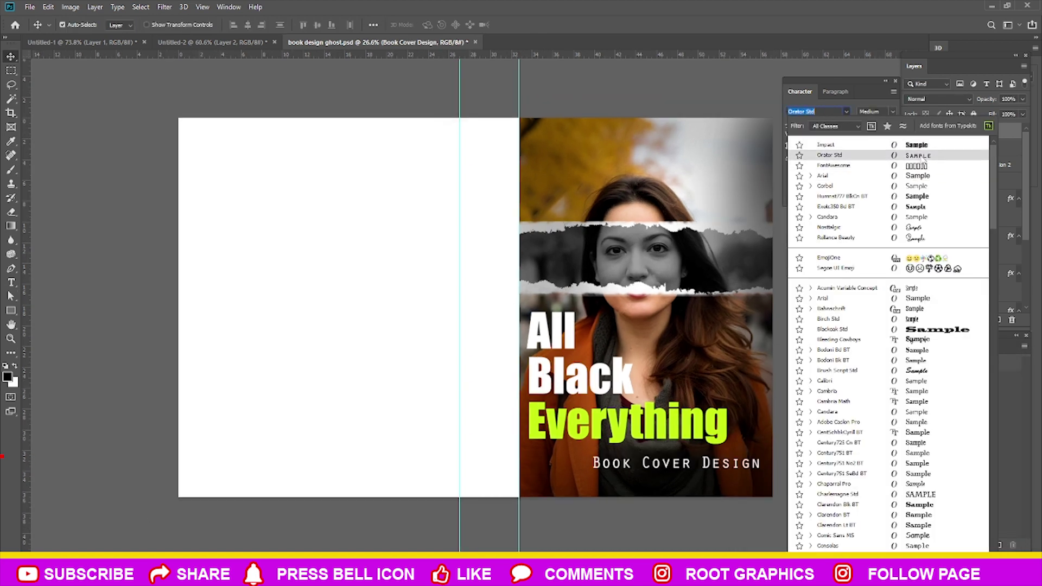
{"action": "left_click", "coordinate": [924, 157]}
{"action": "key", "text": "ctrl+t"}
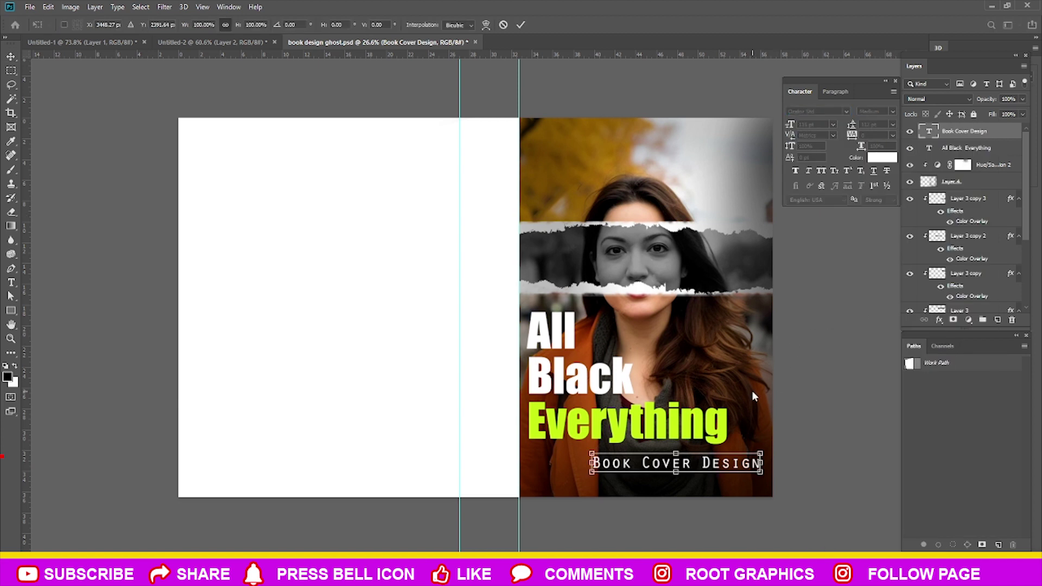
{"action": "left_click_drag", "start_coordinate": [732, 472], "coordinate": [681, 461]}
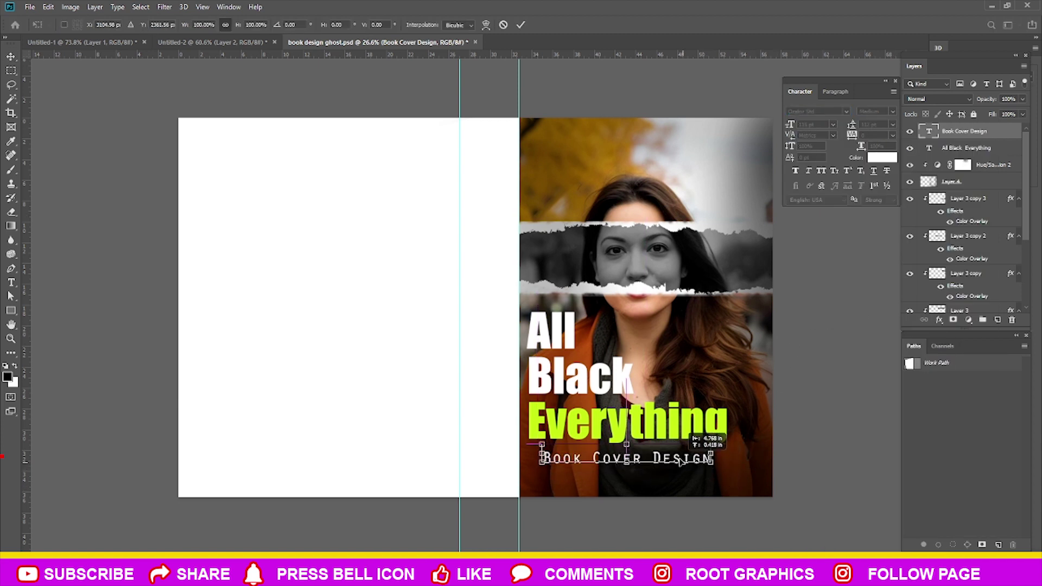
{"action": "mouse_move", "coordinate": [682, 460]}
{"action": "left_mouse_down"}
{"action": "mouse_move", "coordinate": [681, 448]}
{"action": "mouse_move", "coordinate": [670, 460]}
{"action": "left_mouse_up"}
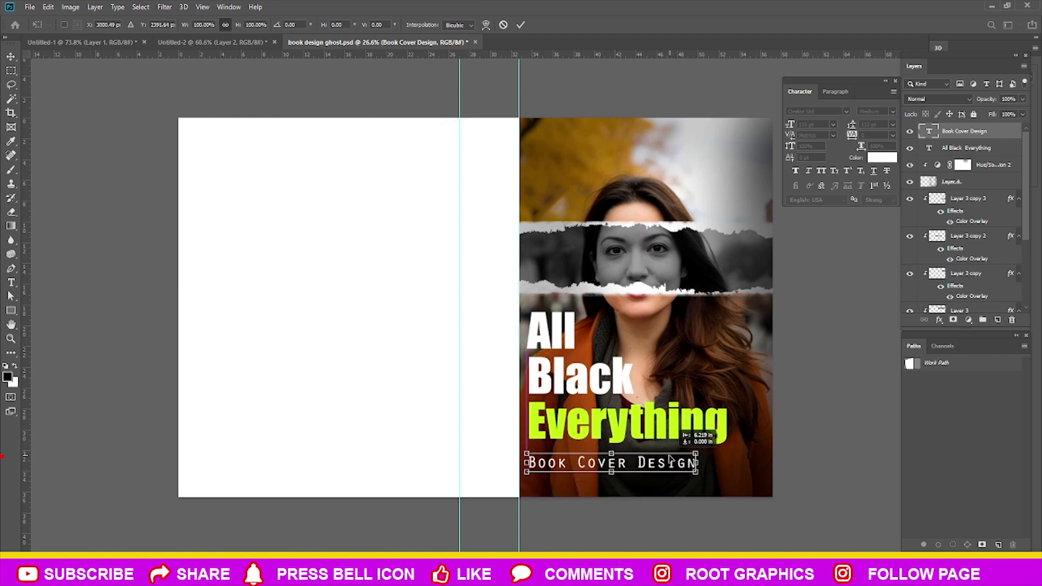
{"action": "key", "text": "Return"}
Nudge Book Cover Design into its final place and select its layer.
{"action": "scroll", "coordinate": [670, 460], "scroll_direction": "up", "scroll_amount": 3}
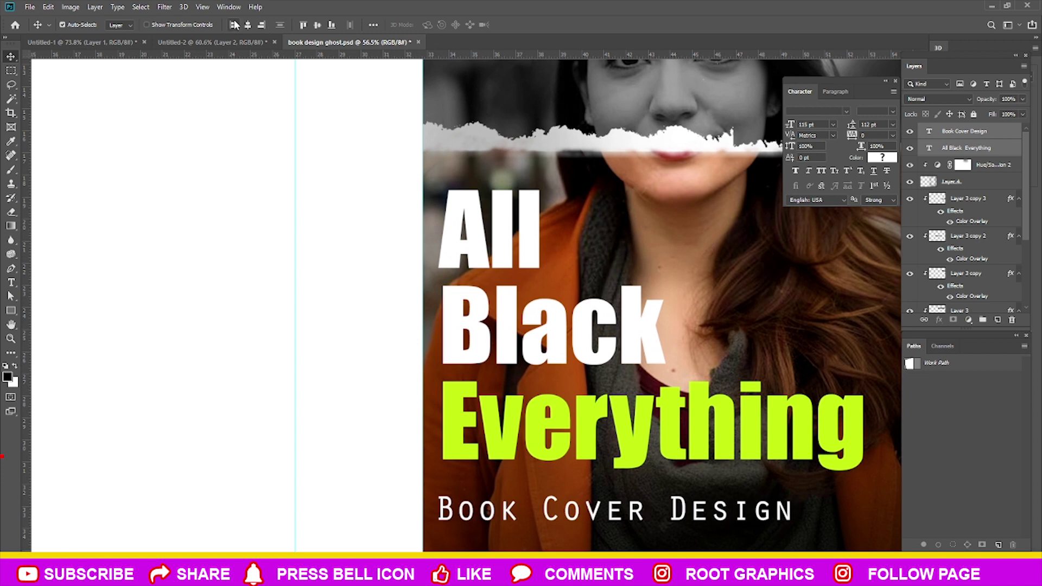
{"action": "scroll", "coordinate": [145, 329], "scroll_direction": "up", "scroll_amount": 2}
{"action": "scroll", "coordinate": [396, 481], "scroll_direction": "down", "scroll_amount": 1}
{"action": "mouse_move", "coordinate": [395, 472]}
{"action": "left_mouse_down"}
{"action": "mouse_move", "coordinate": [438, 464]}
{"action": "mouse_move", "coordinate": [443, 440]}
{"action": "left_mouse_up"}
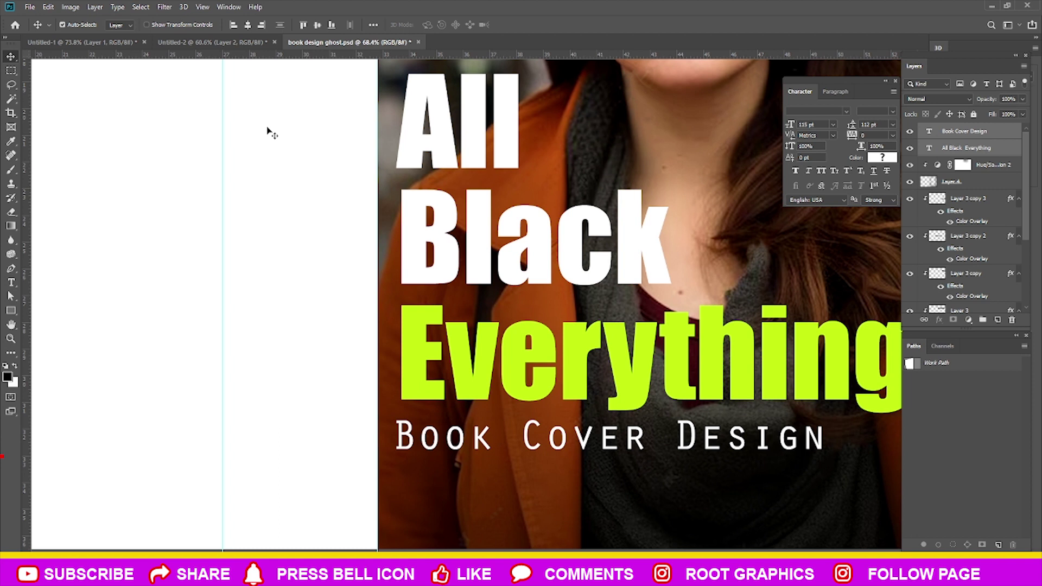
{"action": "scroll", "coordinate": [310, 470], "scroll_direction": "down", "scroll_amount": 3}
{"action": "left_click", "coordinate": [632, 491]}
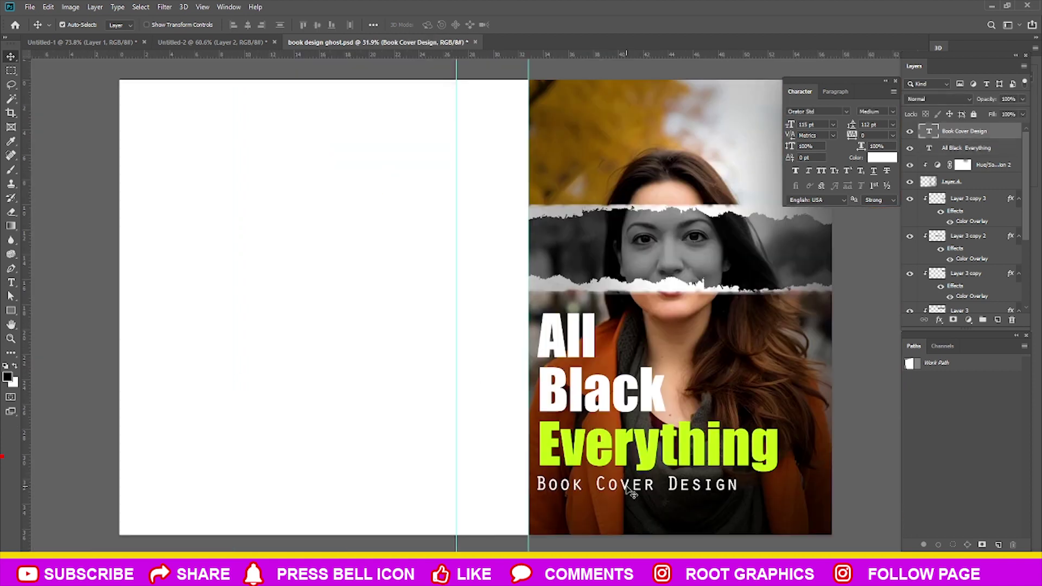
{"action": "scroll", "coordinate": [475, 309], "scroll_direction": "down", "scroll_amount": 2}
Type the website line in Arial and move it to the top of the front cover.
{"action": "key", "text": "t"}
{"action": "left_click", "coordinate": [597, 214]}
{"action": "type", "text": "www"}
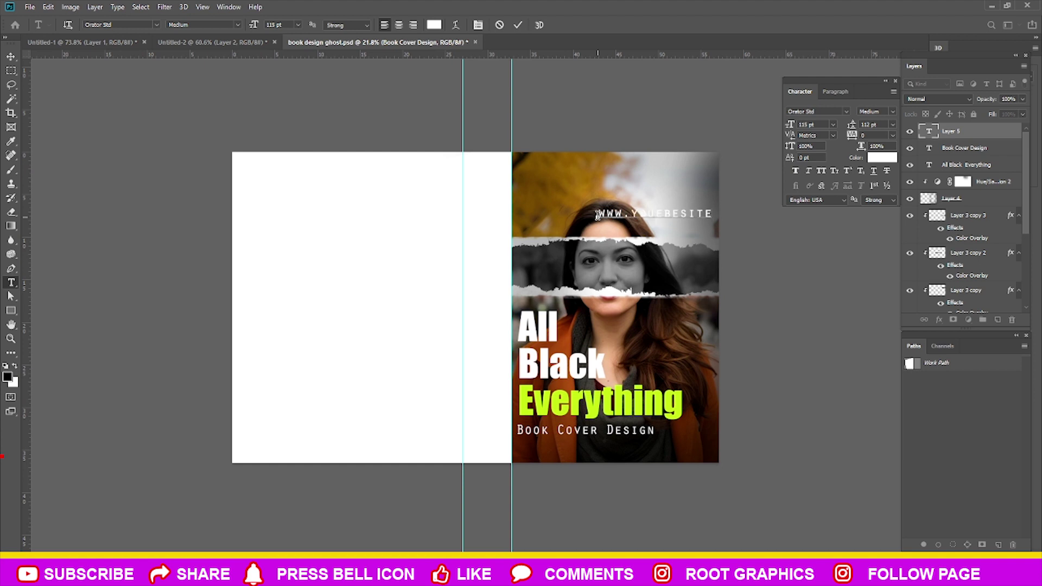
{"action": "key", "text": "ctrl+a"}
{"action": "left_click", "coordinate": [846, 111]}
{"action": "left_click", "coordinate": [814, 135]}
{"action": "left_click", "coordinate": [11, 56]}
{"action": "mouse_move", "coordinate": [648, 214]}
{"action": "left_mouse_down"}
{"action": "mouse_move", "coordinate": [594, 160]}
{"action": "mouse_move", "coordinate": [579, 170]}
{"action": "left_mouse_up"}
{"action": "double_click", "coordinate": [613, 169]}
{"action": "type", "text": "ure"}
{"action": "left_click", "coordinate": [11, 56]}
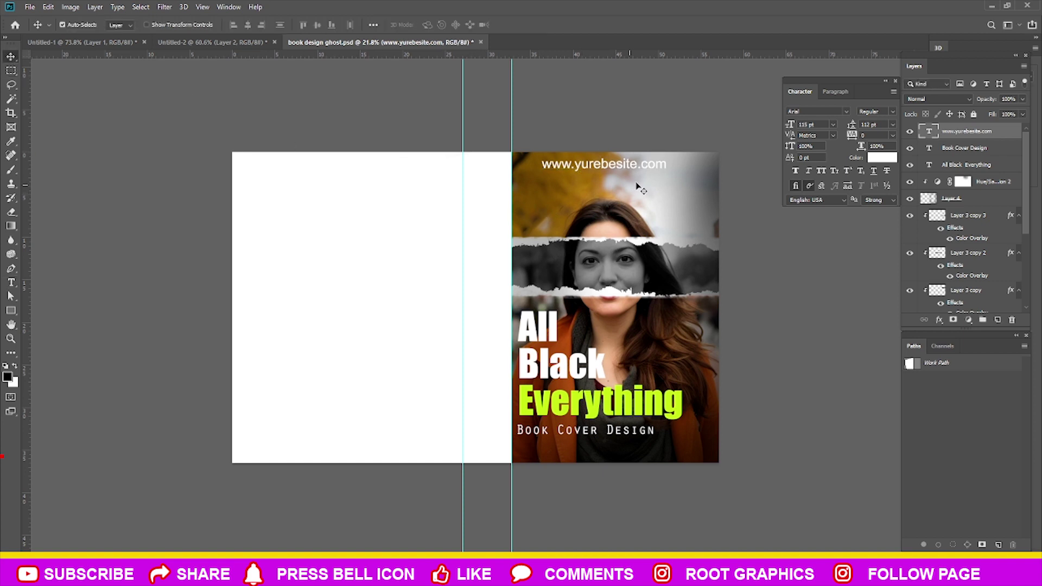
{"action": "mouse_move", "coordinate": [645, 171]}
{"action": "left_mouse_down"}
{"action": "mouse_move", "coordinate": [671, 167]}
{"action": "mouse_move", "coordinate": [659, 164]}
{"action": "left_mouse_up"}
{"action": "key", "text": "ctrl+t"}
{"action": "key", "text": "Return"}
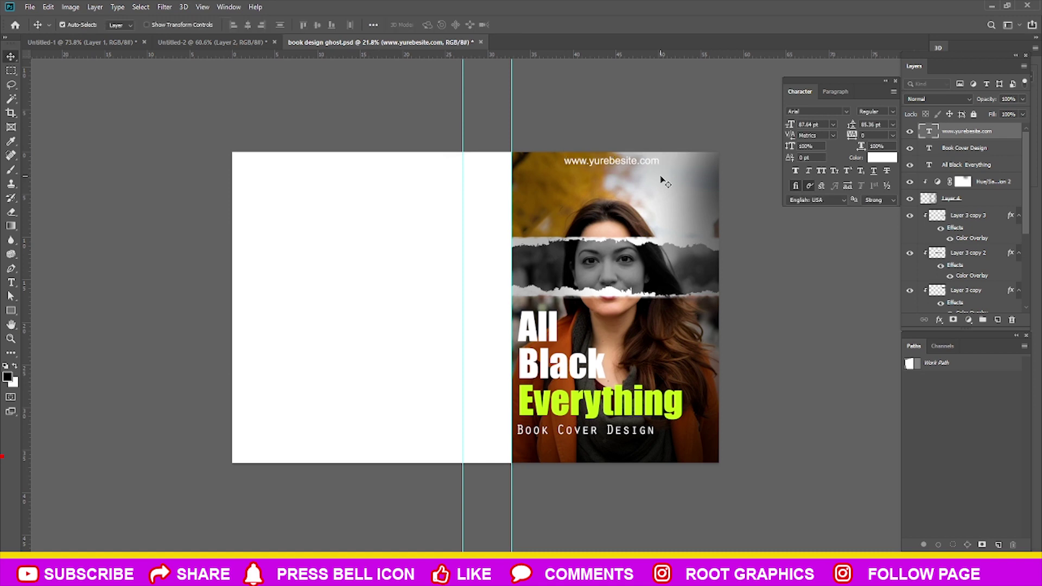
Recolour the URL lime by sampling the colour of Everything.
{"action": "double_click", "coordinate": [630, 163]}
{"action": "left_click", "coordinate": [869, 159]}
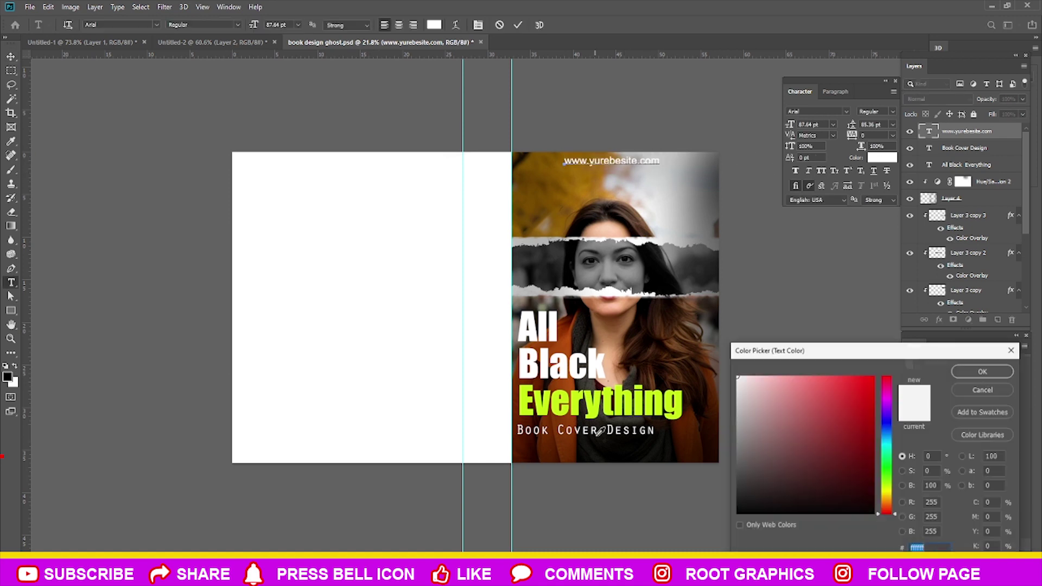
{"action": "left_click", "coordinate": [606, 403]}
{"action": "left_click", "coordinate": [962, 372]}
{"action": "key", "text": "ctrl+Return"}
Enlarge the URL slightly, then deselect it and zoom out to the whole spread.
{"action": "key", "text": "ctrl+t"}
{"action": "left_click_drag", "start_coordinate": [660, 169], "coordinate": [664, 166]}
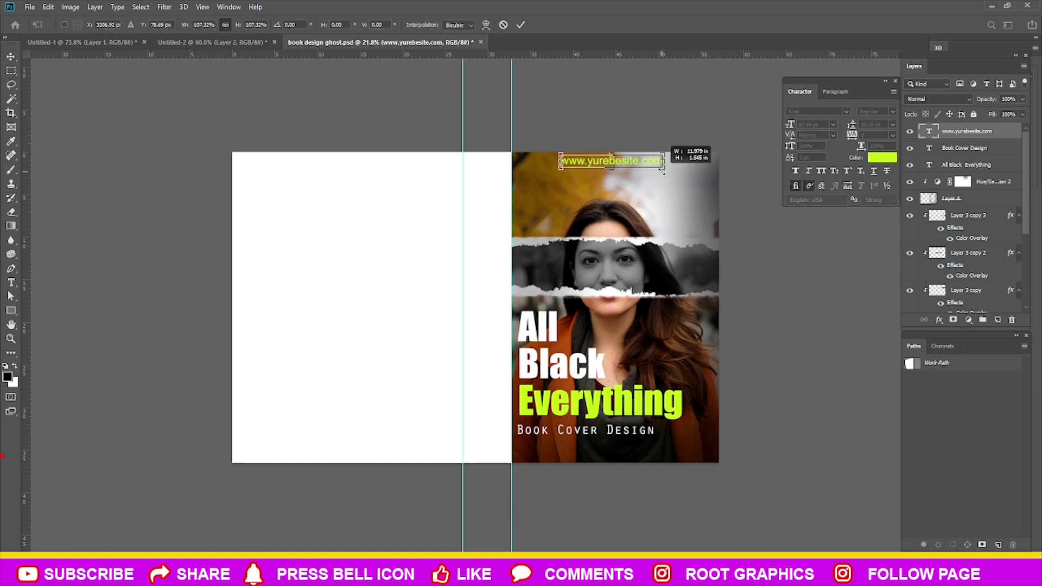
{"action": "key", "text": "Return"}
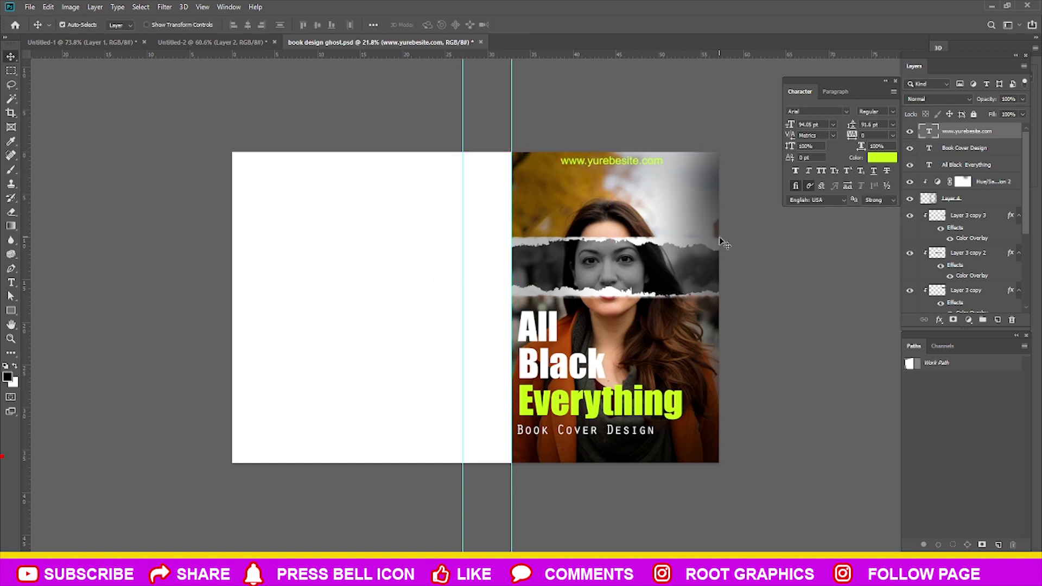
{"action": "left_click", "coordinate": [806, 283]}
{"action": "key", "text": "ctrl+minus"}
{"action": "key", "text": "ctrl+minus"}
{"action": "key", "text": "ctrl+0"}
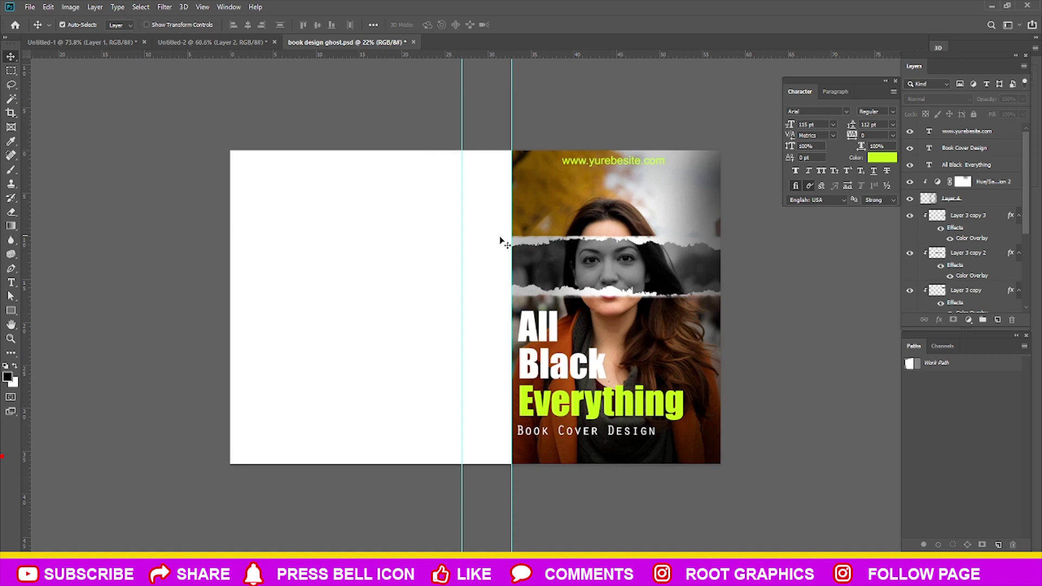
{"action": "scroll", "coordinate": [685, 364], "scroll_direction": "up", "scroll_amount": 2}
{"action": "scroll", "coordinate": [467, 304], "scroll_direction": "down", "scroll_amount": 3}
{"action": "scroll", "coordinate": [672, 283], "scroll_direction": "up", "scroll_amount": 3}
{"action": "scroll", "coordinate": [548, 147], "scroll_direction": "down", "scroll_amount": 2}
{"action": "scroll", "coordinate": [597, 152], "scroll_direction": "up", "scroll_amount": 2}
{"action": "scroll", "coordinate": [561, 171], "scroll_direction": "down", "scroll_amount": 2}
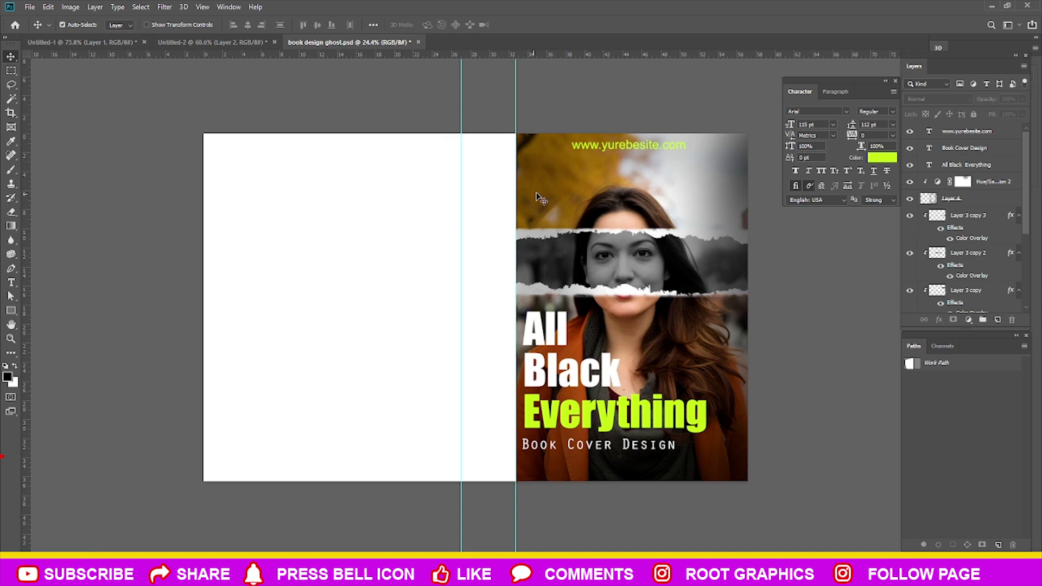
{"action": "left_click", "coordinate": [597, 145]}
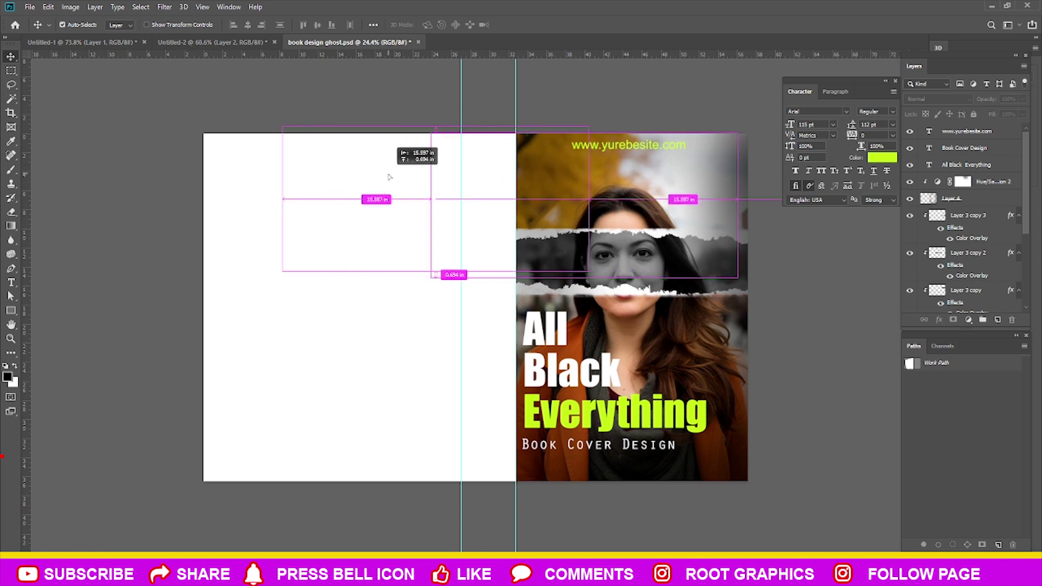
{"action": "scroll", "coordinate": [972, 244], "scroll_direction": "down", "scroll_amount": 3}
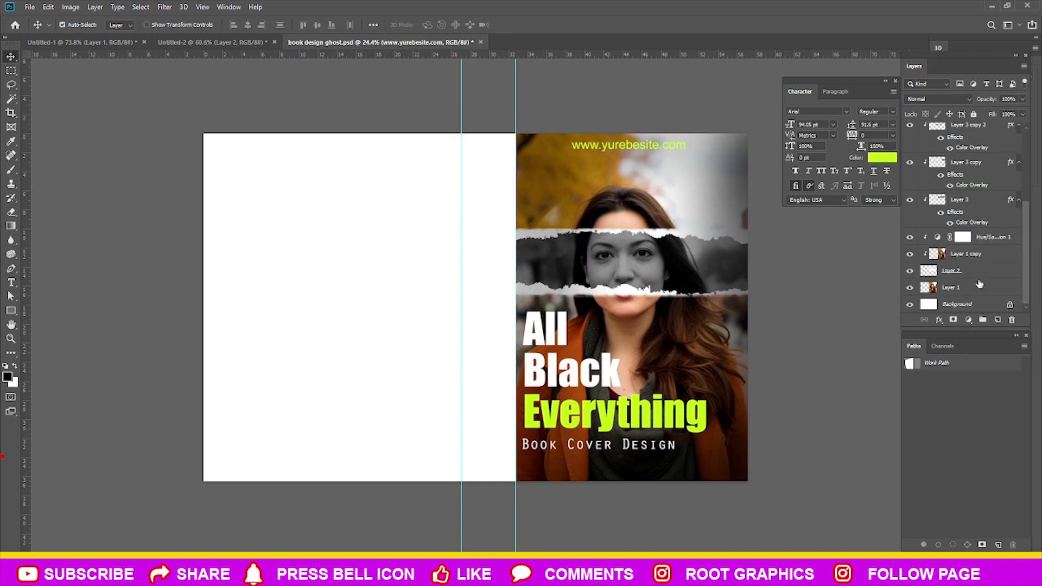
{"action": "left_click", "coordinate": [976, 295], "text": "shift"}
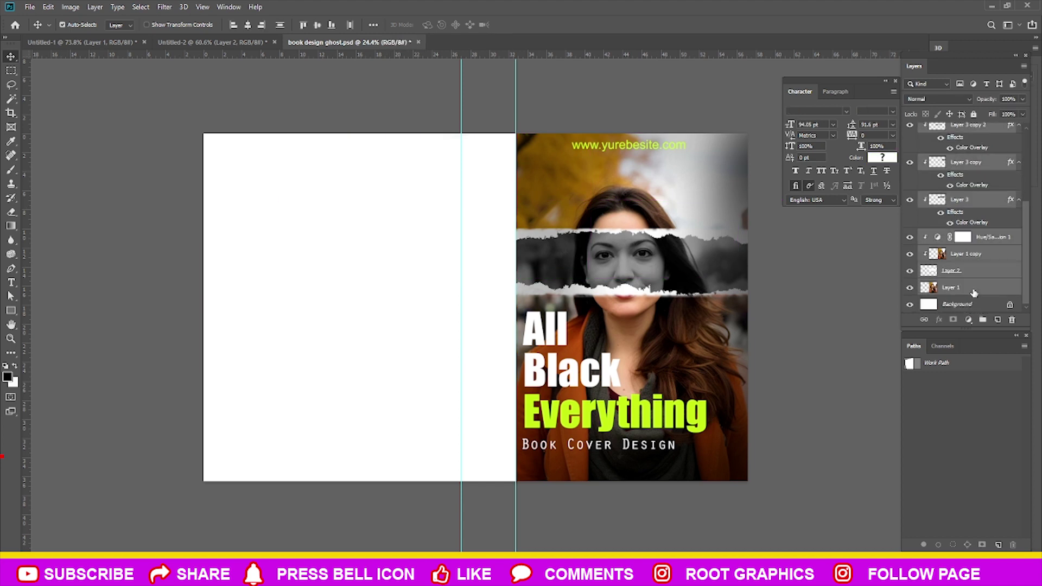
{"action": "left_click", "coordinate": [982, 320]}
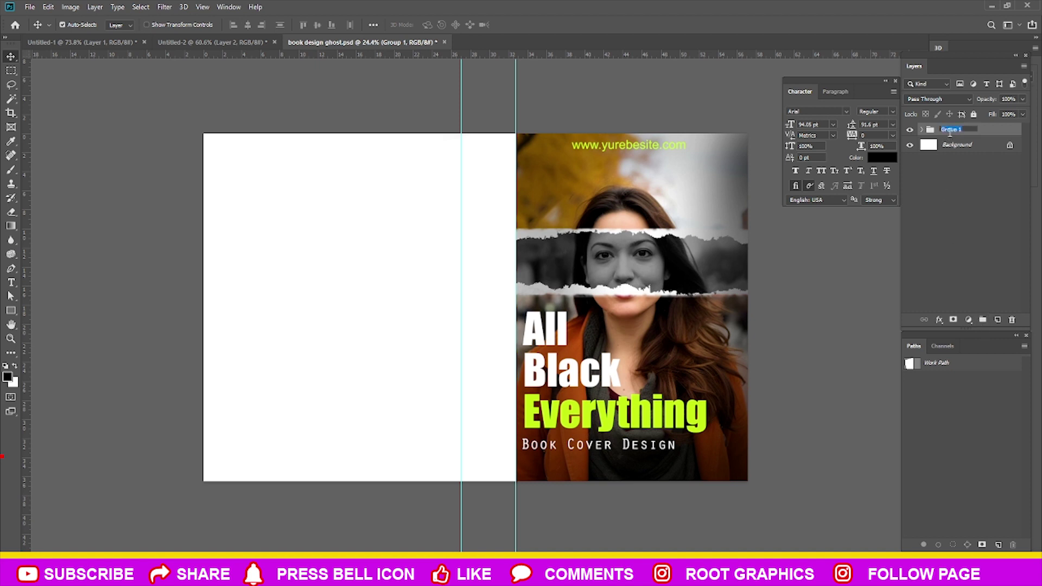
Name the group 'page 1', duplicate it and move the copy onto the left page.
{"action": "type", "text": "1"}
{"action": "key", "text": "Return"}
{"action": "key", "text": "ctrl+j"}
{"action": "key", "text": "ctrl+t"}
{"action": "left_click_drag", "start_coordinate": [648, 216], "coordinate": [330, 215]}
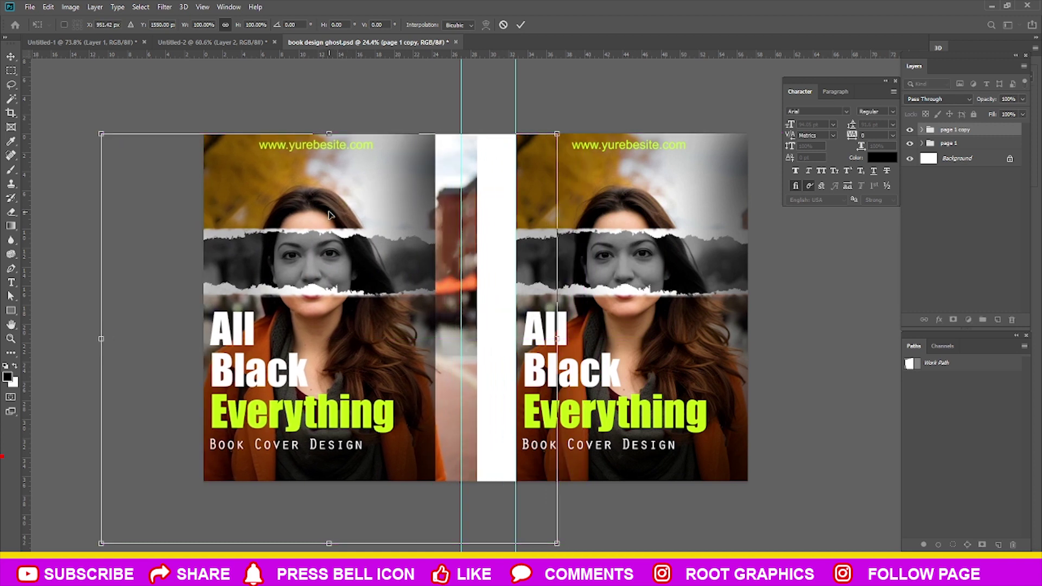
{"action": "key", "text": "Return"}
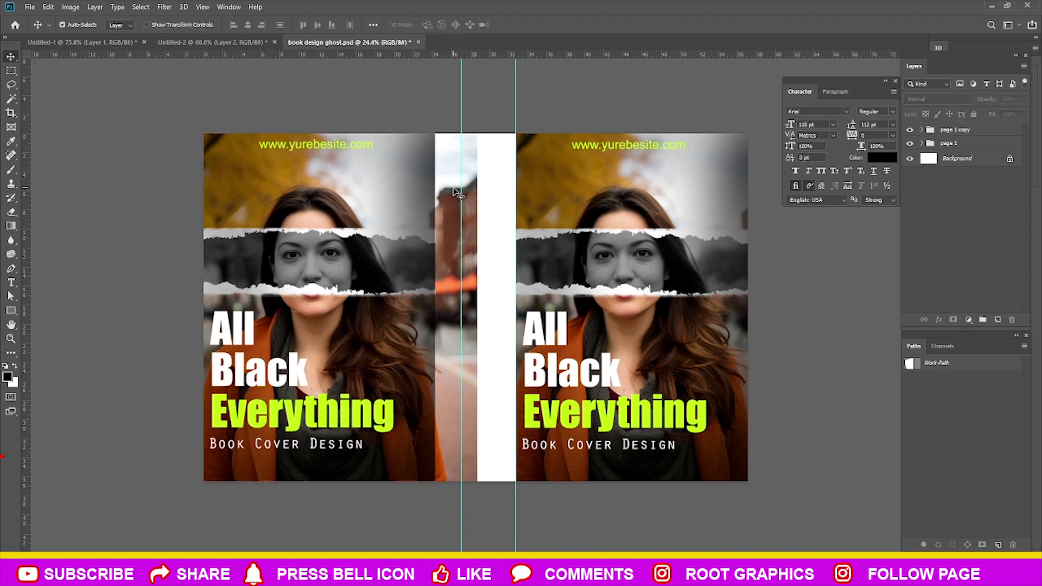
Delete the title, subtitle, website text and colour photo from the left-cover copy.
{"action": "left_click", "coordinate": [255, 339]}
{"action": "key", "text": "Delete"}
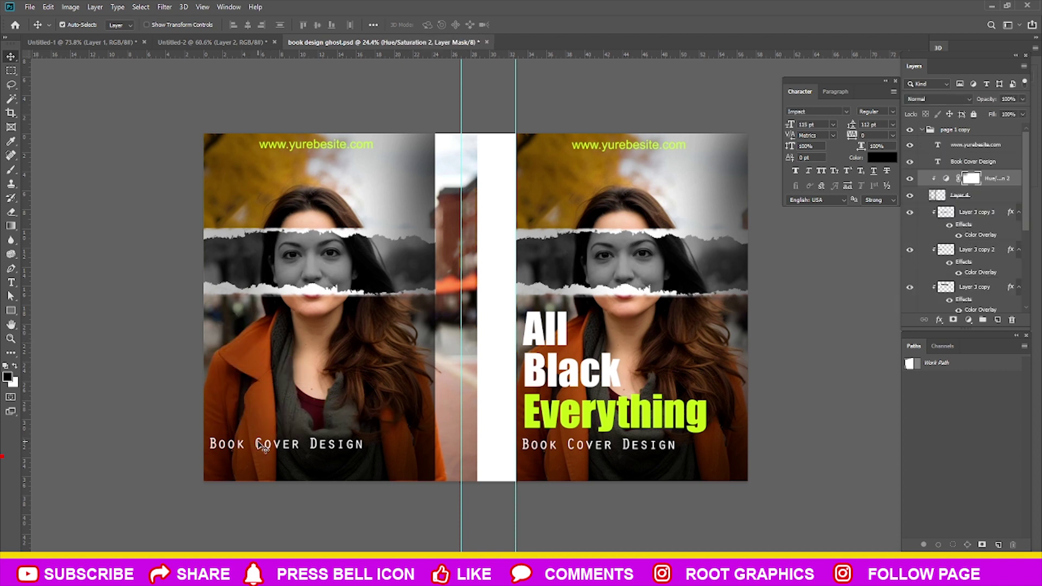
{"action": "left_click", "coordinate": [316, 145]}
{"action": "key", "text": "Delete"}
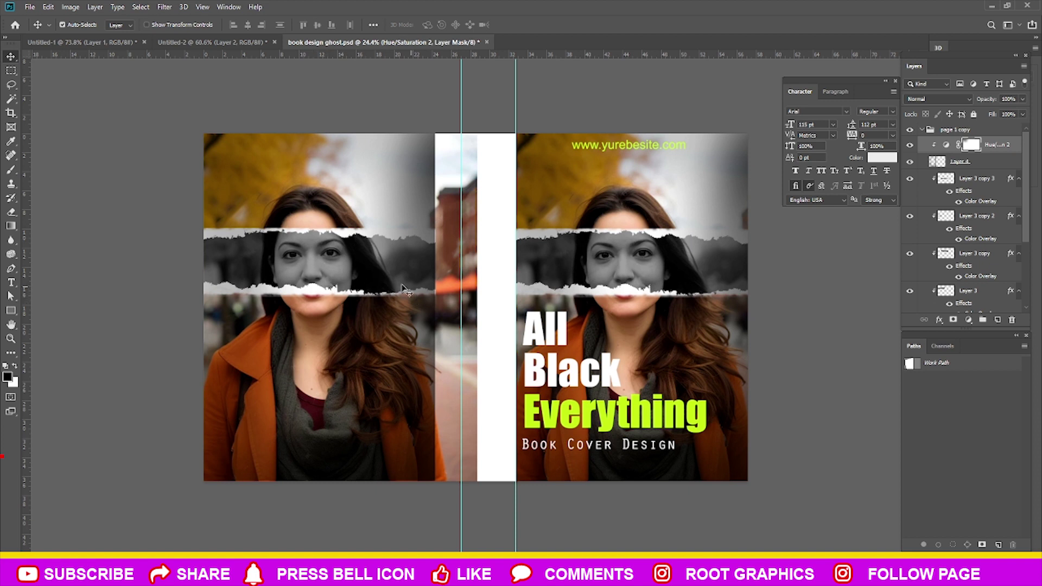
{"action": "left_click", "coordinate": [471, 237]}
{"action": "key", "text": "Delete"}
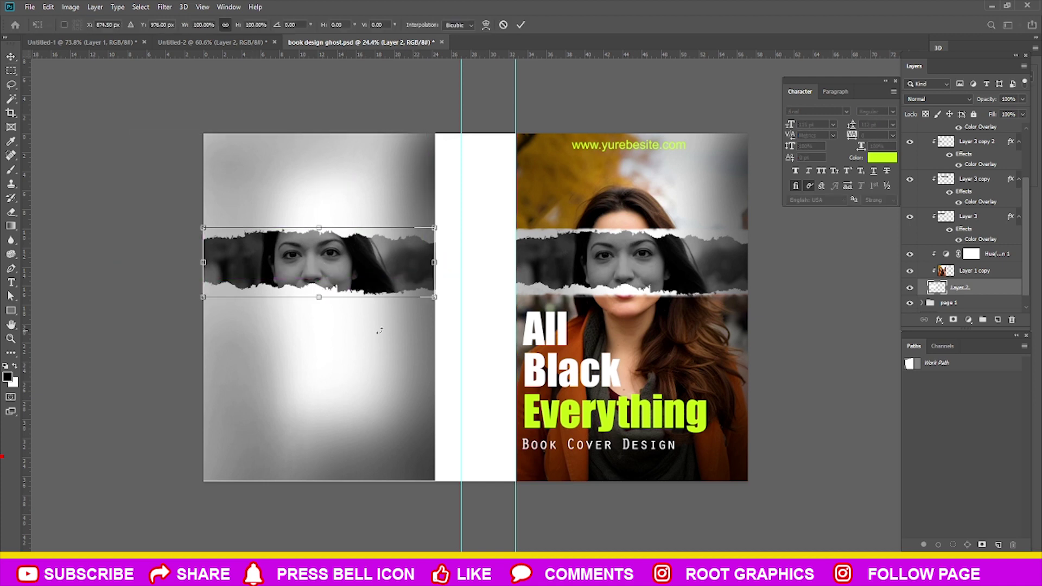
Try shifting the torn strip layers sideways, then cancel the transform.
{"action": "left_click", "coordinate": [430, 372], "text": "shift"}
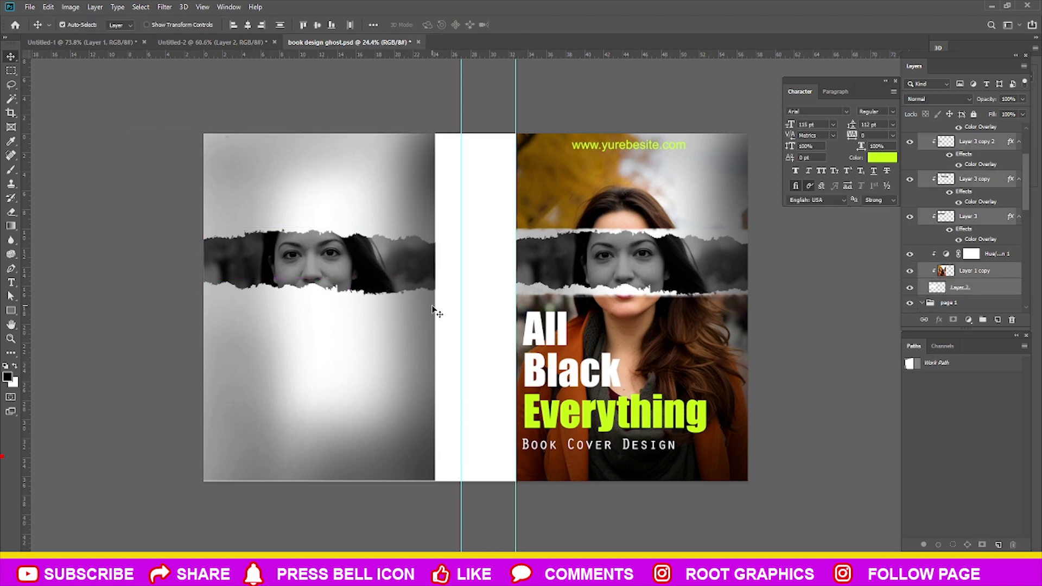
{"action": "key", "text": "ctrl+t"}
{"action": "left_click_drag", "start_coordinate": [362, 308], "coordinate": [326, 302]}
{"action": "key", "text": "Escape"}
Stretch the Hue/Saturation 2 mask's right side to 102.89% and collapse the page 1 copy group.
{"action": "key", "text": "ctrl+z"}
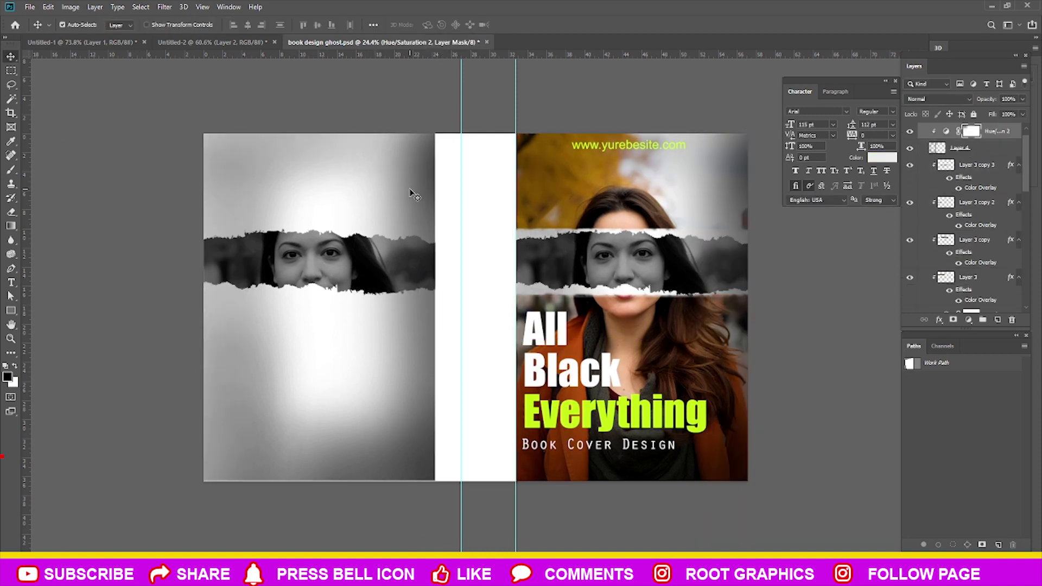
{"action": "key", "text": "ctrl+t"}
{"action": "left_click_drag", "start_coordinate": [427, 205], "coordinate": [433, 206]}
{"action": "key", "text": "Return"}
{"action": "scroll", "coordinate": [327, 430], "scroll_direction": "down", "scroll_amount": 1, "text": "alt"}
{"action": "left_click", "coordinate": [221, 319]}
{"action": "left_click", "coordinate": [922, 131]}
{"action": "left_click", "coordinate": [925, 142]}
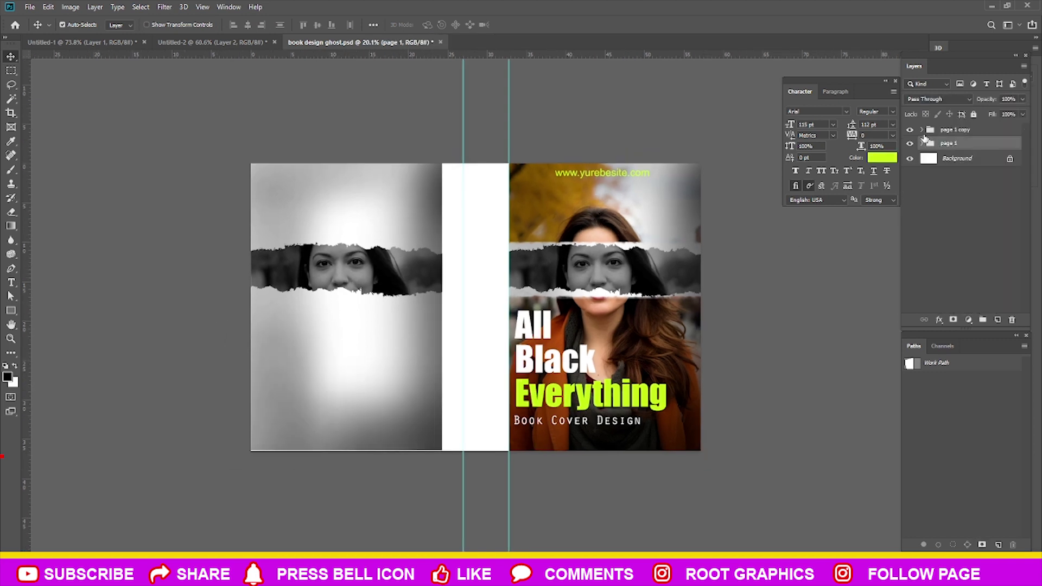
Enlarge the page 1 copy group to about 119%, shift it right, and load the work path as a selection.
{"action": "left_click", "coordinate": [945, 129]}
{"action": "key", "text": "ctrl+t"}
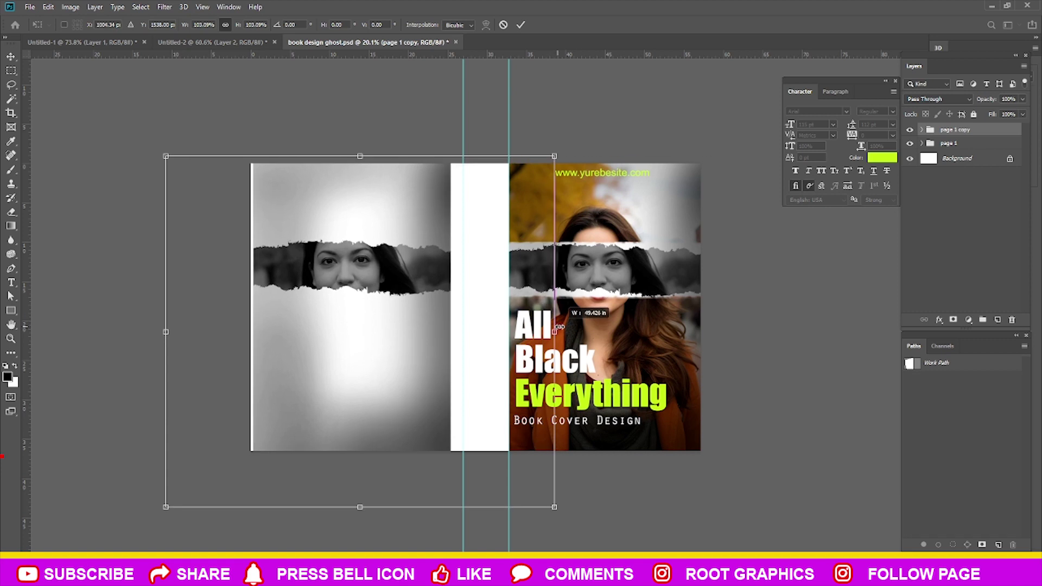
{"action": "left_click_drag", "start_coordinate": [543, 161], "coordinate": [601, 142]}
{"action": "left_click_drag", "start_coordinate": [429, 216], "coordinate": [446, 217]}
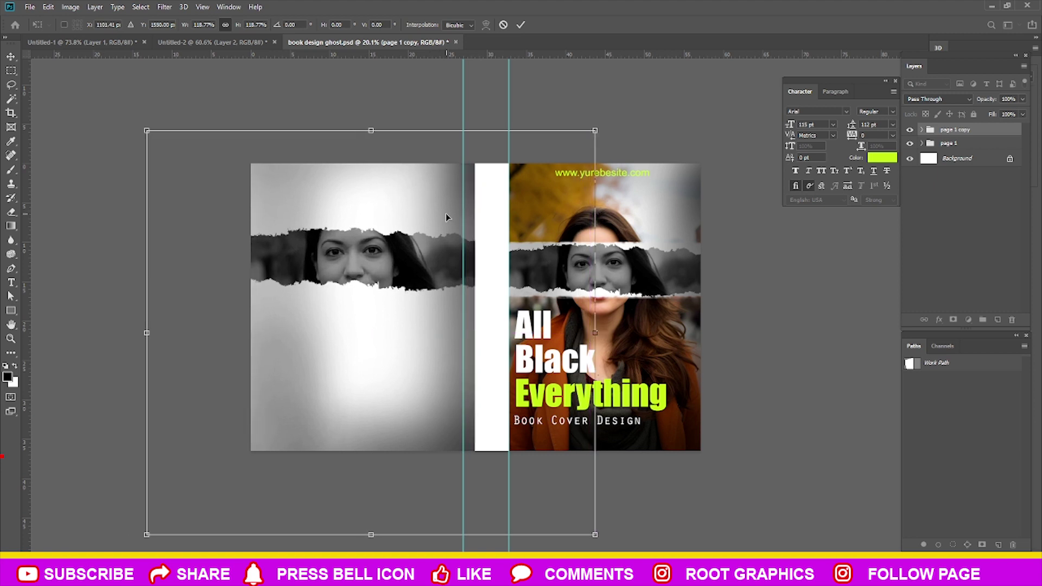
{"action": "key", "text": "Return"}
{"action": "left_click", "coordinate": [934, 363]}
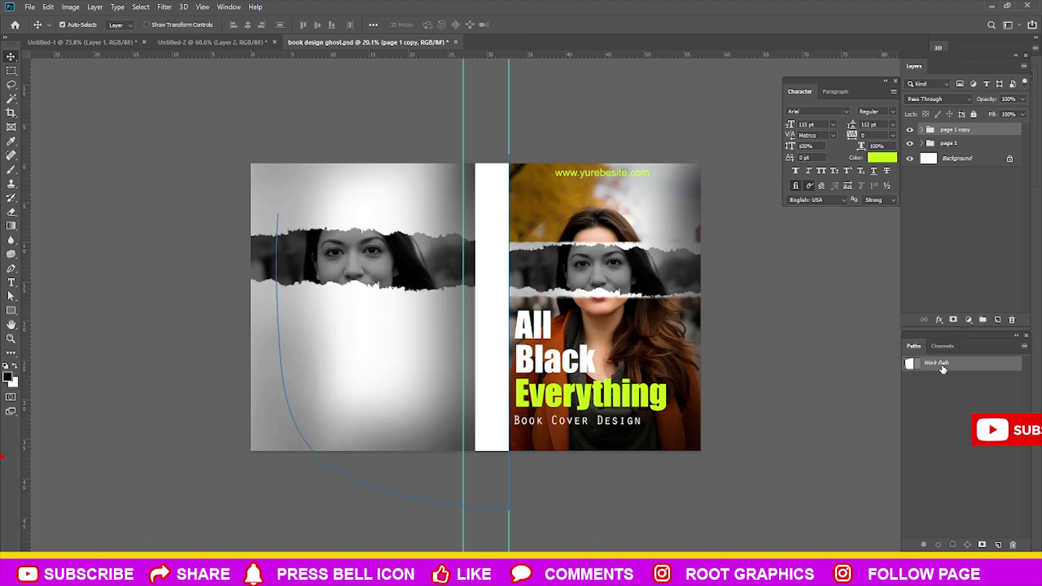
{"action": "key", "text": "ctrl+Return"}
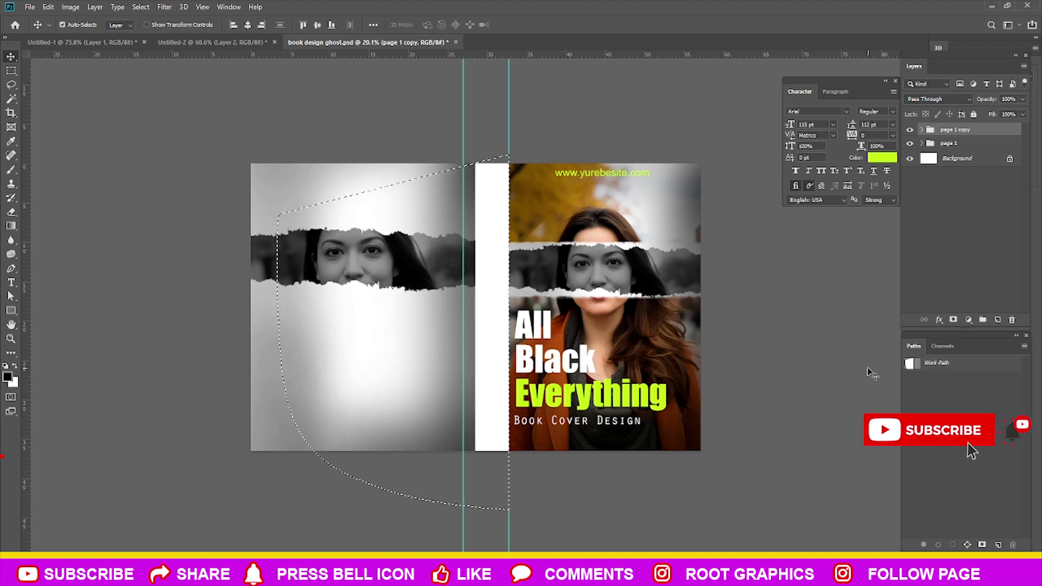
Draw a closed path right of the spine guide and convert it to a selection.
{"action": "key", "text": "ctrl+z"}
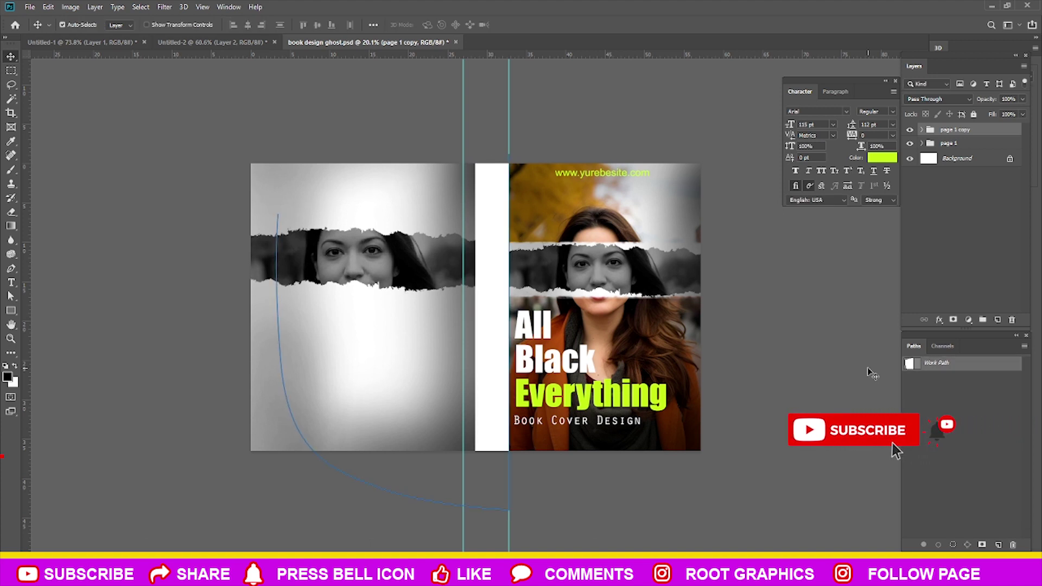
{"action": "key", "text": "Escape"}
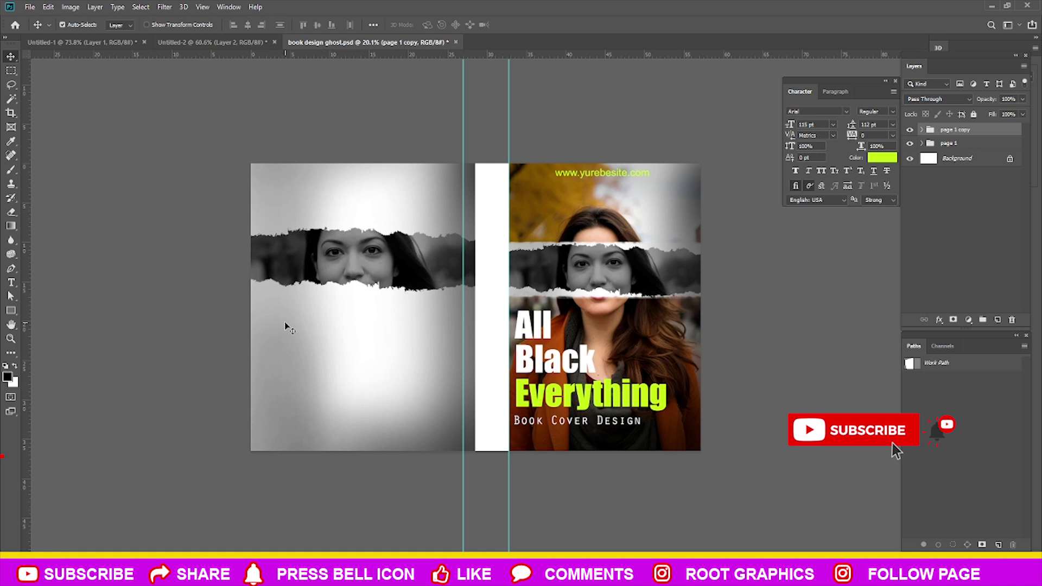
{"action": "key", "text": "p"}
{"action": "key", "text": "ctrl+plus"}
{"action": "left_click", "coordinate": [460, 108]}
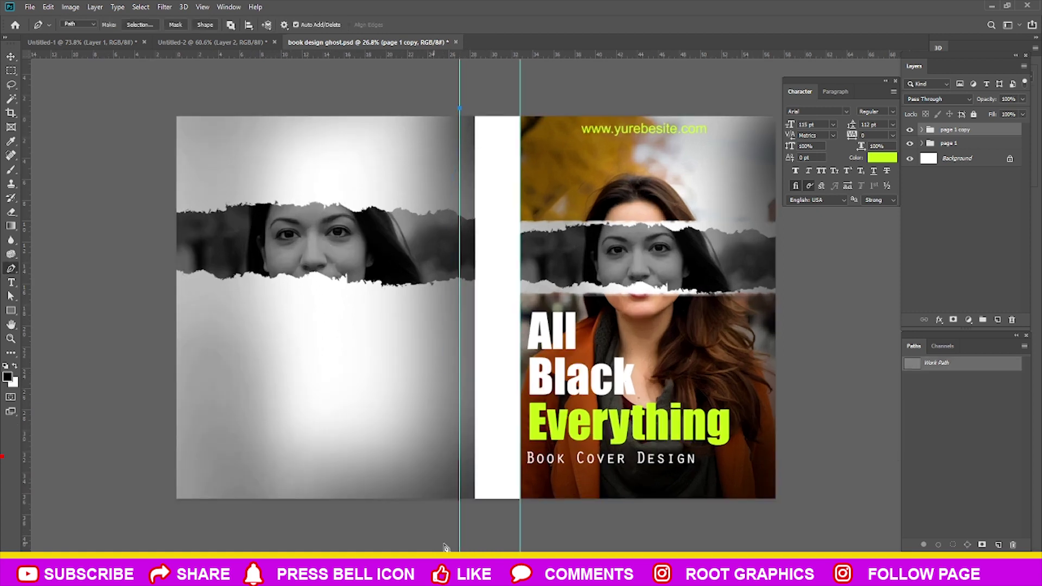
{"action": "left_click", "coordinate": [459, 535]}
{"action": "left_click", "coordinate": [688, 506]}
{"action": "left_click", "coordinate": [641, 72]}
{"action": "key", "text": "ctrl+Return"}
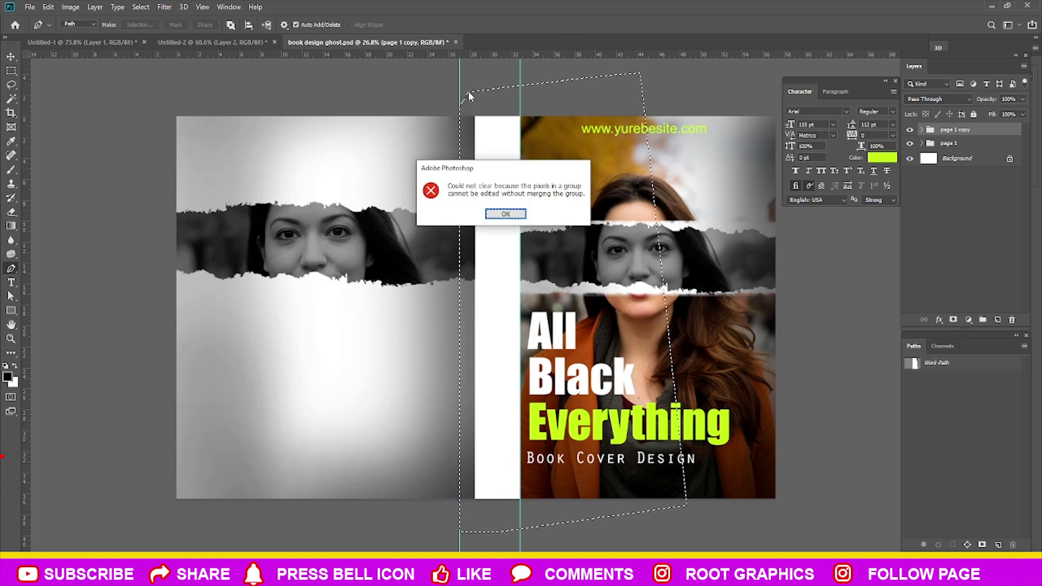
{"action": "left_click", "coordinate": [506, 221]}
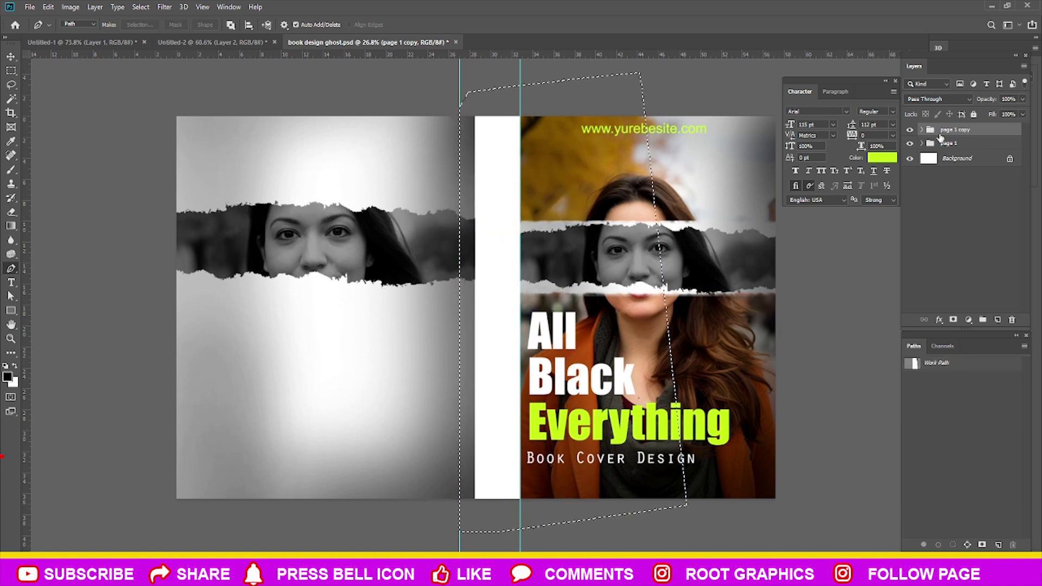
Clear the spine area from Layer 4, Layer 3 copy 3, Layer 3 copy 2 and Layer 3 copy.
{"action": "left_click", "coordinate": [921, 129]}
{"action": "left_click", "coordinate": [959, 161]}
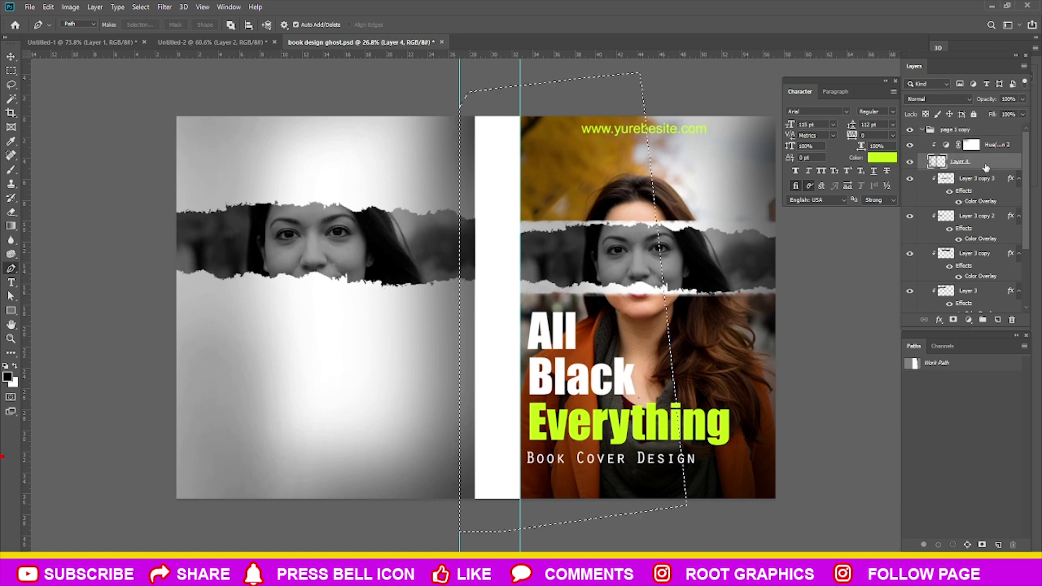
{"action": "key", "text": "Delete"}
{"action": "left_click", "coordinate": [1003, 186]}
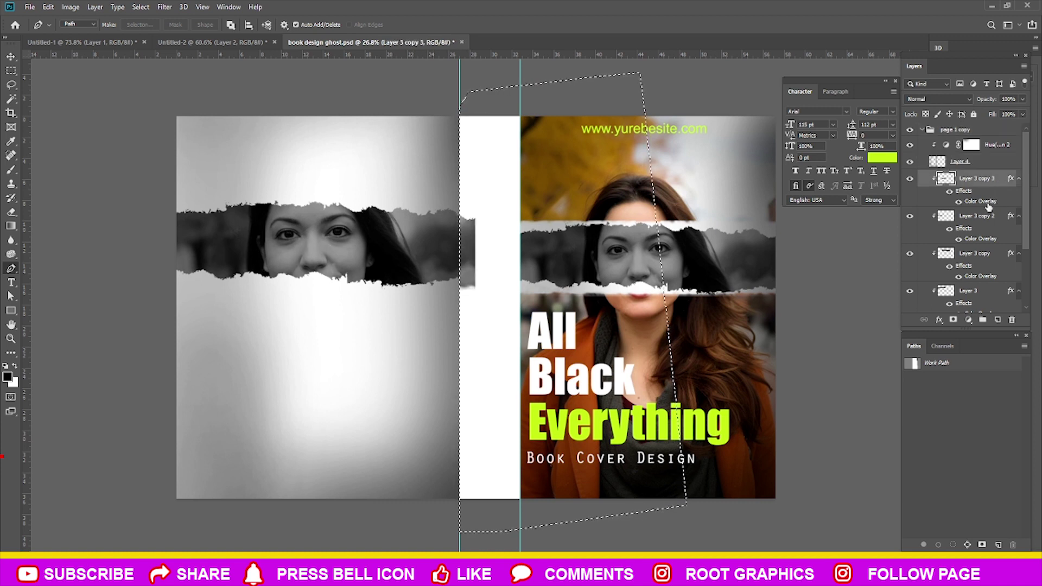
{"action": "left_click", "coordinate": [988, 225]}
{"action": "scroll", "coordinate": [982, 233], "scroll_direction": "down", "scroll_amount": 1}
{"action": "left_click", "coordinate": [975, 241]}
Clear the spine area from Layer 3, Hue/Saturation 1, Layer 1 copy and Layer 2.
{"action": "scroll", "coordinate": [975, 242], "scroll_direction": "down", "scroll_amount": 1}
{"action": "left_click", "coordinate": [968, 264]}
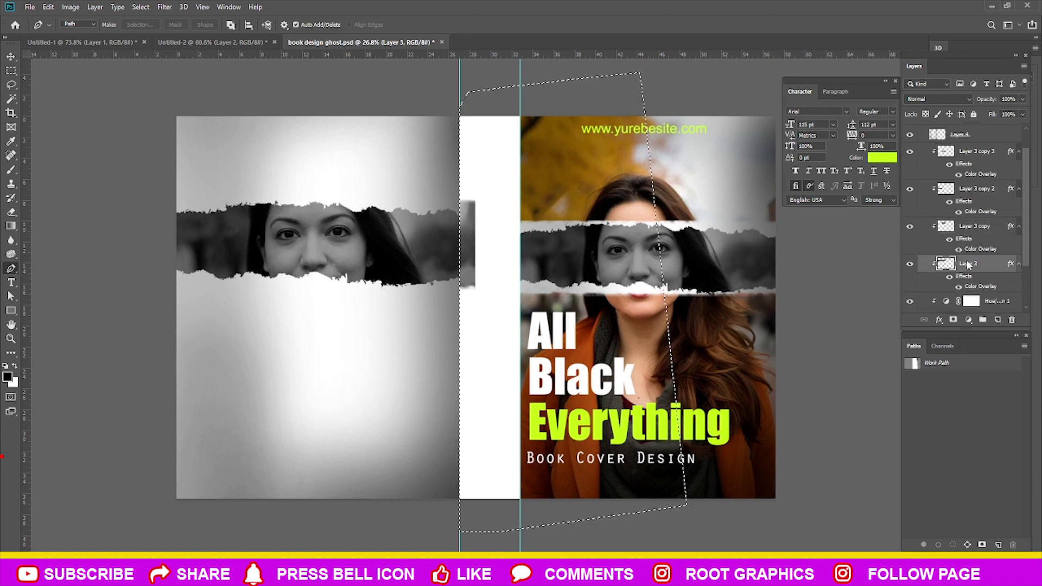
{"action": "scroll", "coordinate": [967, 264], "scroll_direction": "down", "scroll_amount": 1}
{"action": "left_click", "coordinate": [1001, 263]}
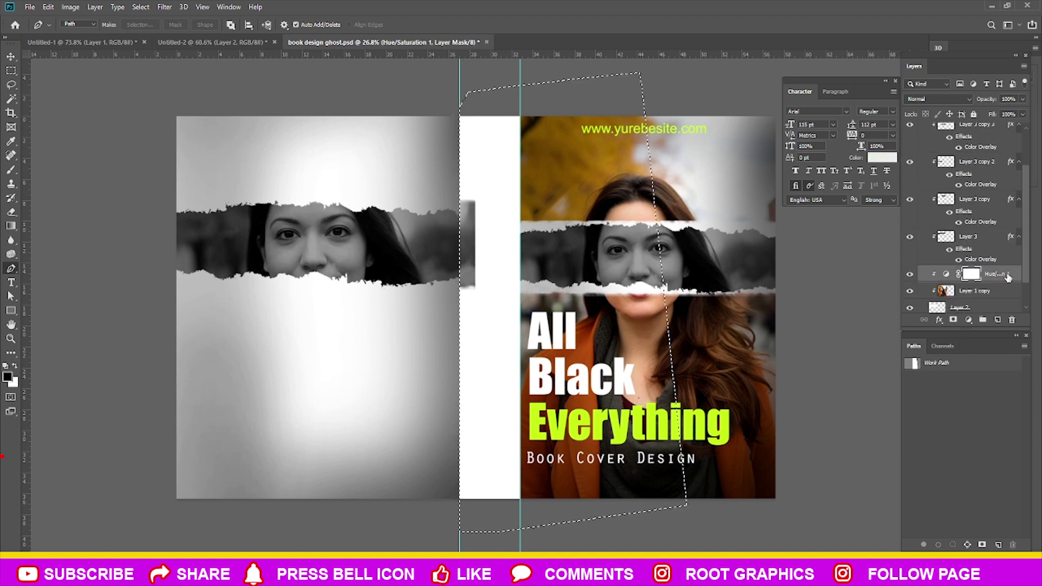
{"action": "scroll", "coordinate": [1005, 279], "scroll_direction": "down", "scroll_amount": 1}
{"action": "left_click", "coordinate": [997, 264]}
{"action": "scroll", "coordinate": [993, 269], "scroll_direction": "down", "scroll_amount": 1}
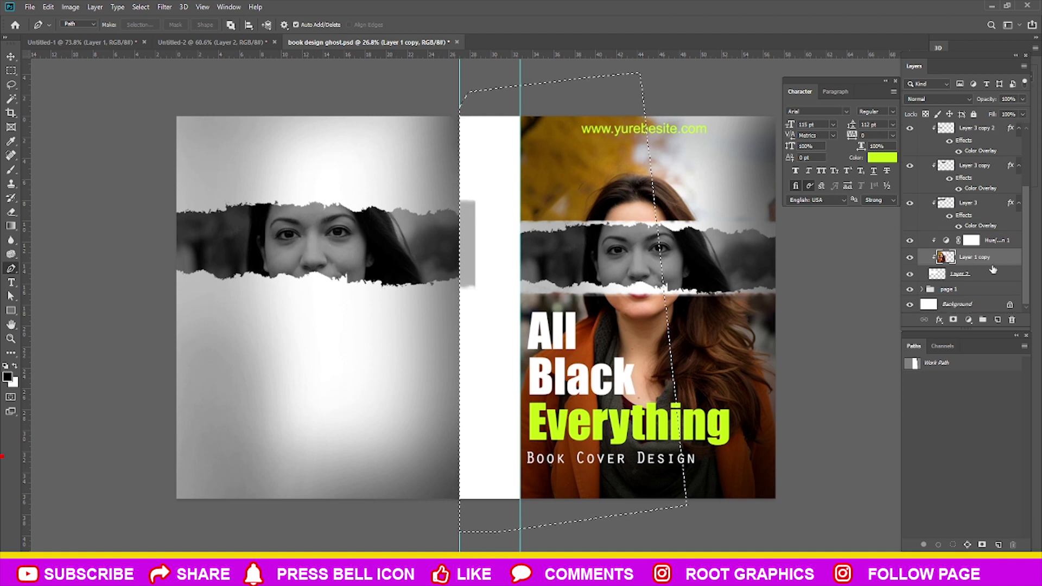
{"action": "left_click", "coordinate": [995, 276]}
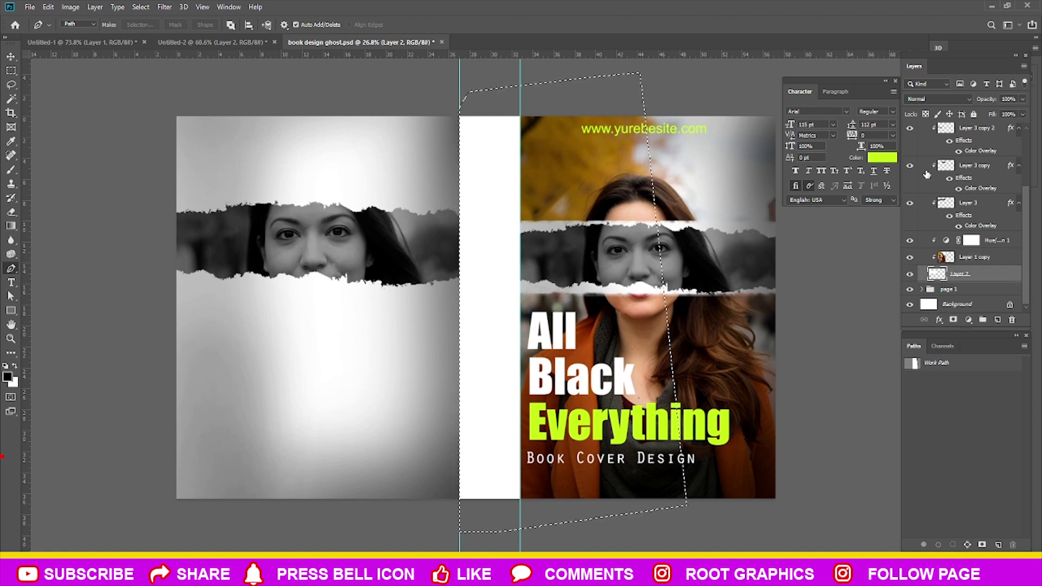
{"action": "scroll", "coordinate": [972, 228], "scroll_direction": "up", "scroll_amount": 2}
{"action": "scroll", "coordinate": [946, 195], "scroll_direction": "up", "scroll_amount": 1}
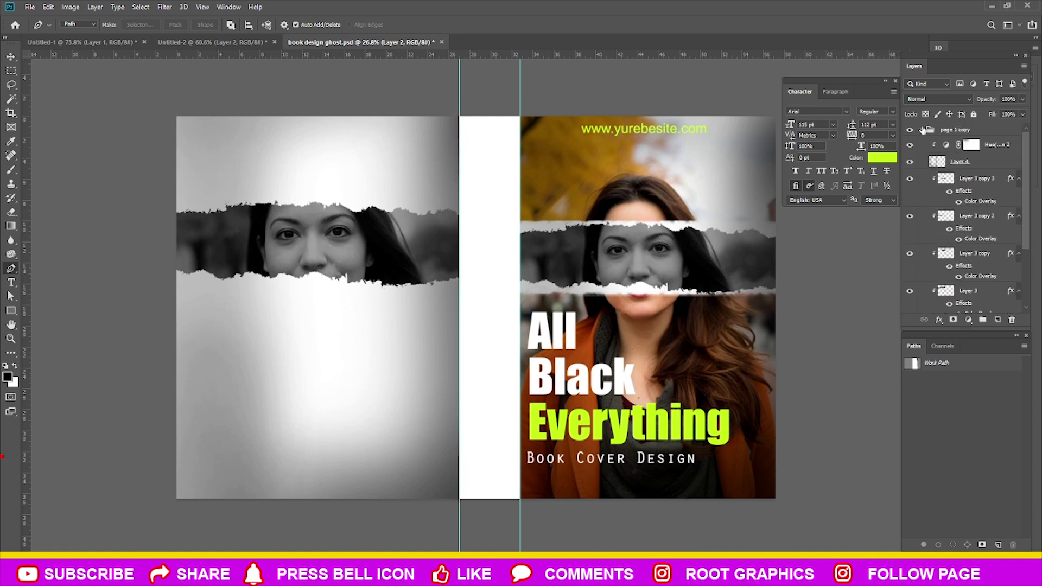
{"action": "left_click", "coordinate": [922, 130]}
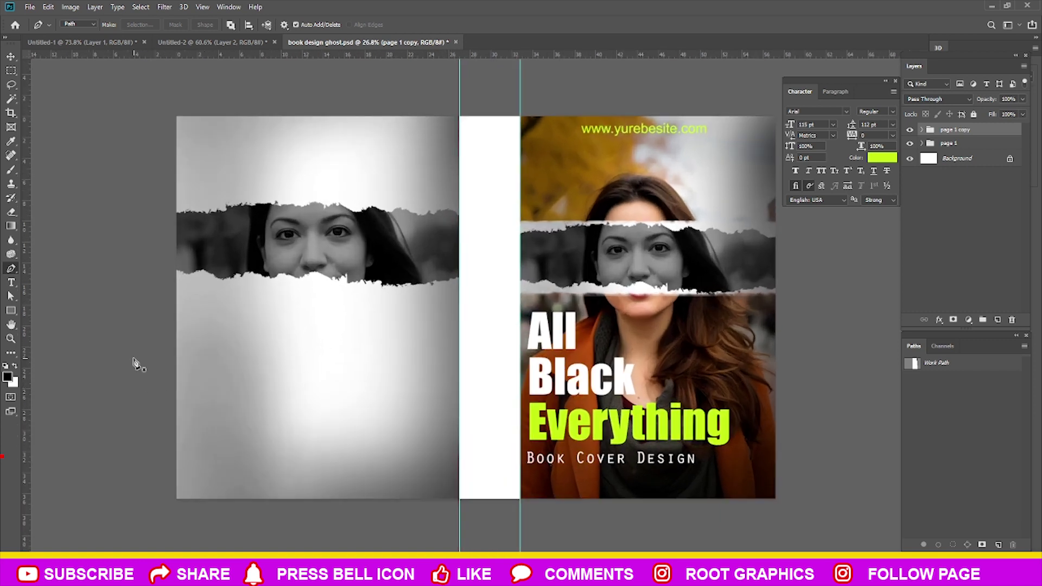
Delete the Hue/Saturation 2 adjustment layer while keeping the grey gradient.
{"action": "key", "text": "v"}
{"action": "key", "text": "ctrl+z"}
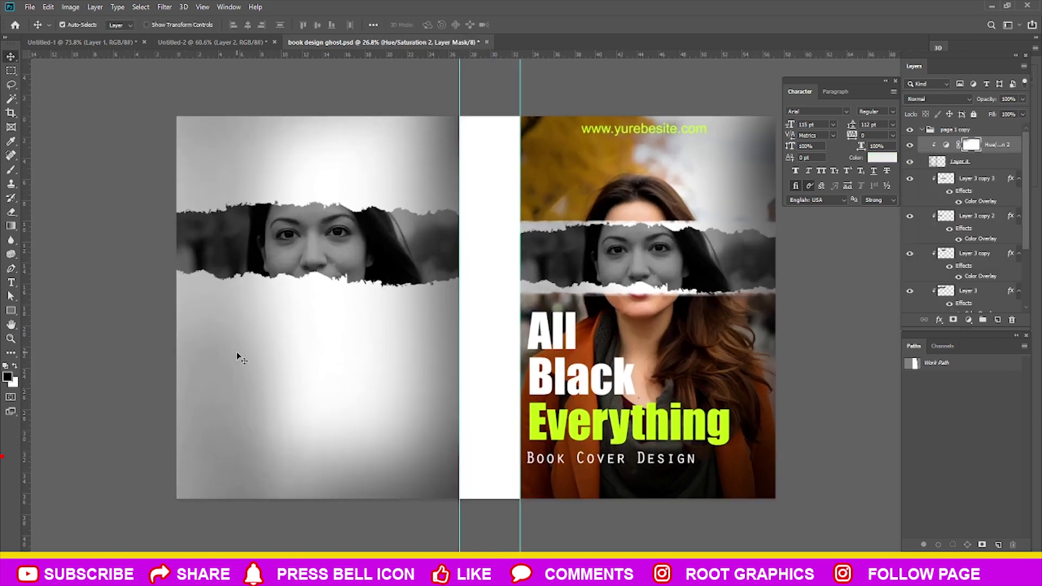
{"action": "key", "text": "ctrl+z"}
{"action": "key", "text": "ctrl+z"}
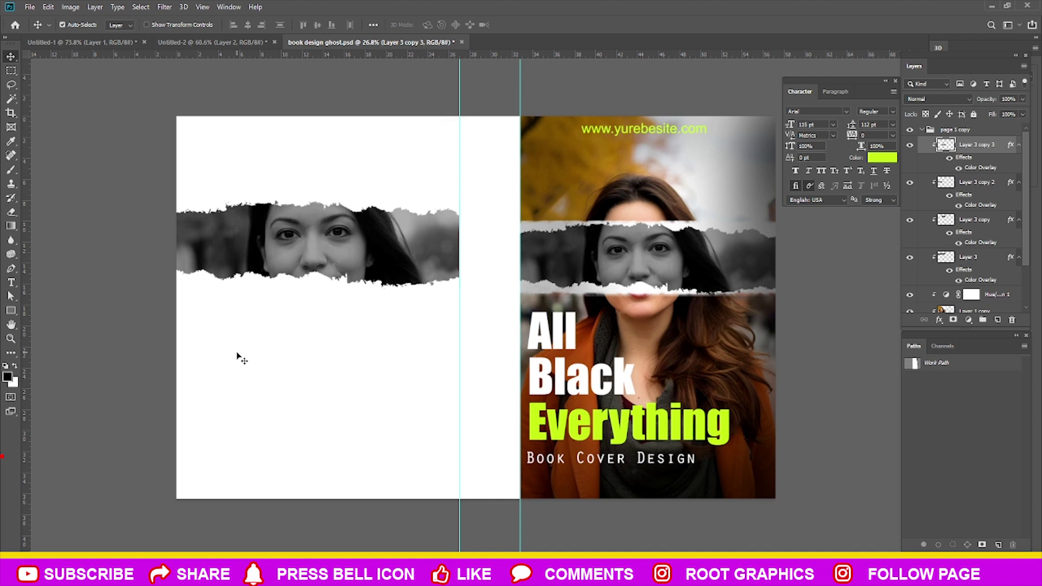
{"action": "key", "text": "ctrl+shift+z"}
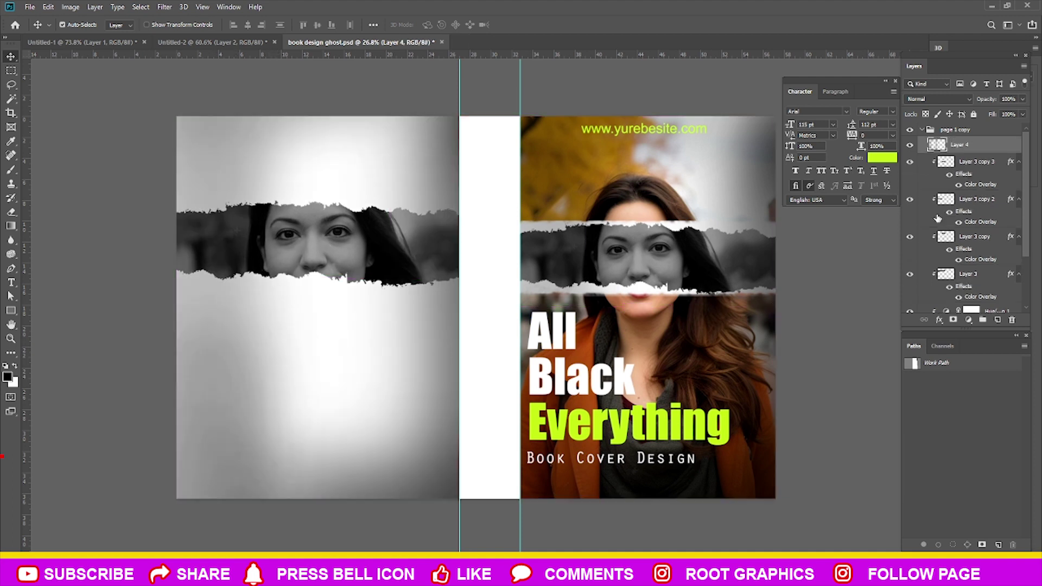
Fade the grey gradient Layer 4 to about 55% opacity.
{"action": "left_click", "coordinate": [1022, 98]}
{"action": "left_click_drag", "start_coordinate": [1023, 112], "coordinate": [985, 114]}
{"action": "left_click", "coordinate": [143, 284]}
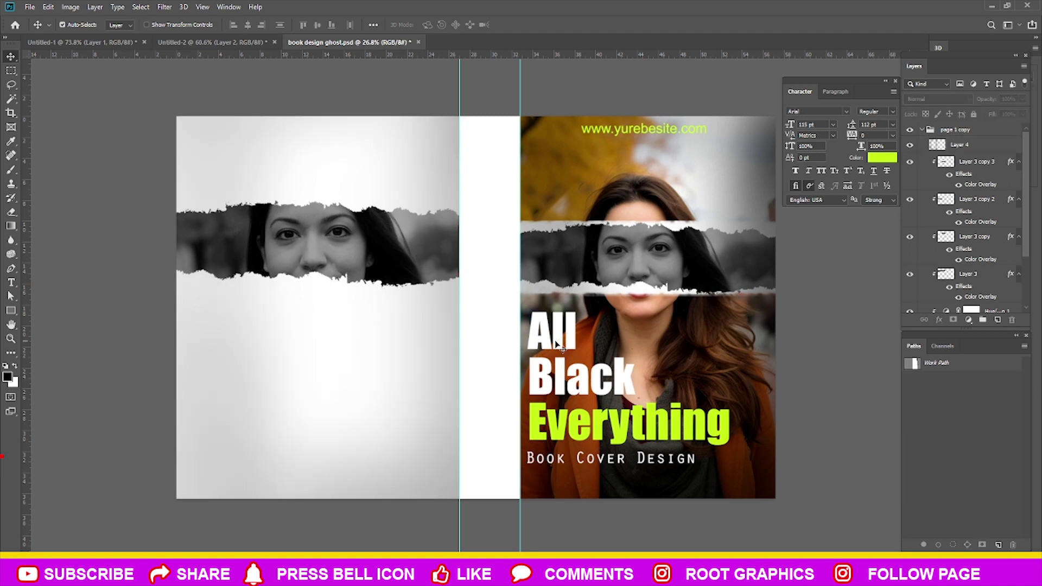
{"action": "scroll", "coordinate": [963, 290], "scroll_direction": "down", "scroll_amount": 2}
Add a Solid Color fill layer in near-white #fdfdfd sampled from the torn paper.
{"action": "left_click", "coordinate": [955, 304]}
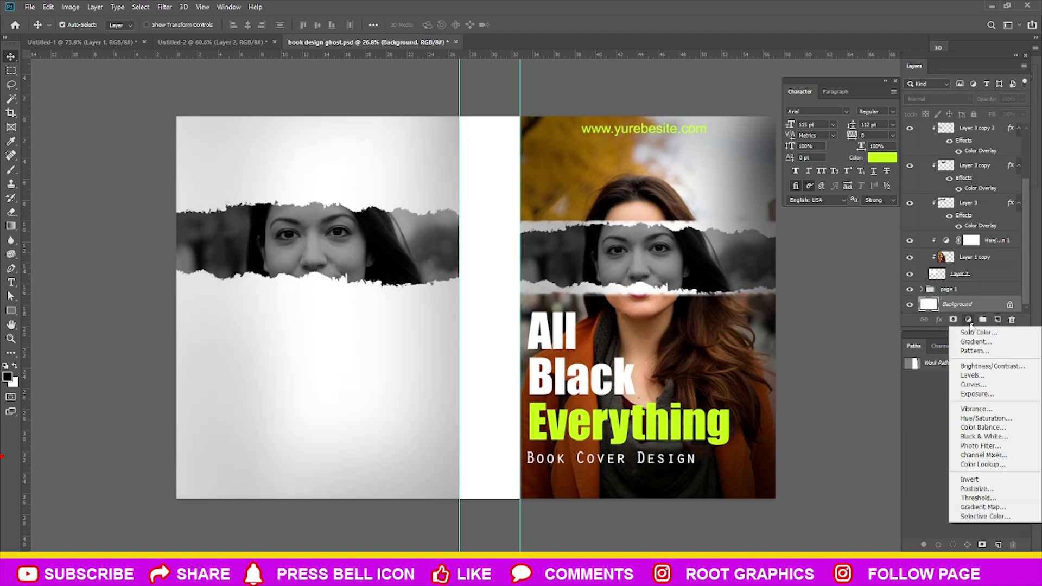
{"action": "left_click", "coordinate": [971, 332]}
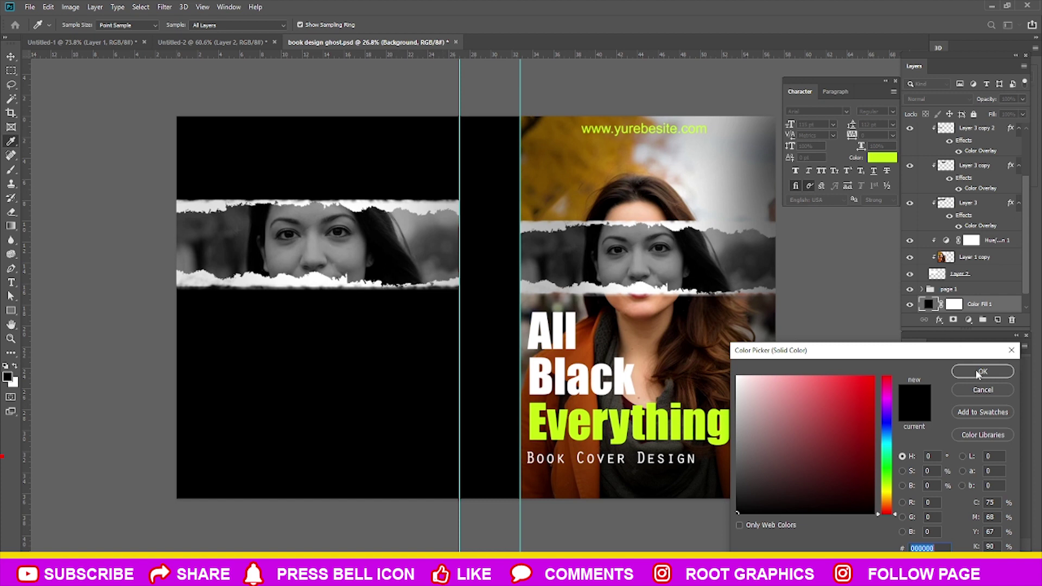
{"action": "left_click", "coordinate": [856, 395]}
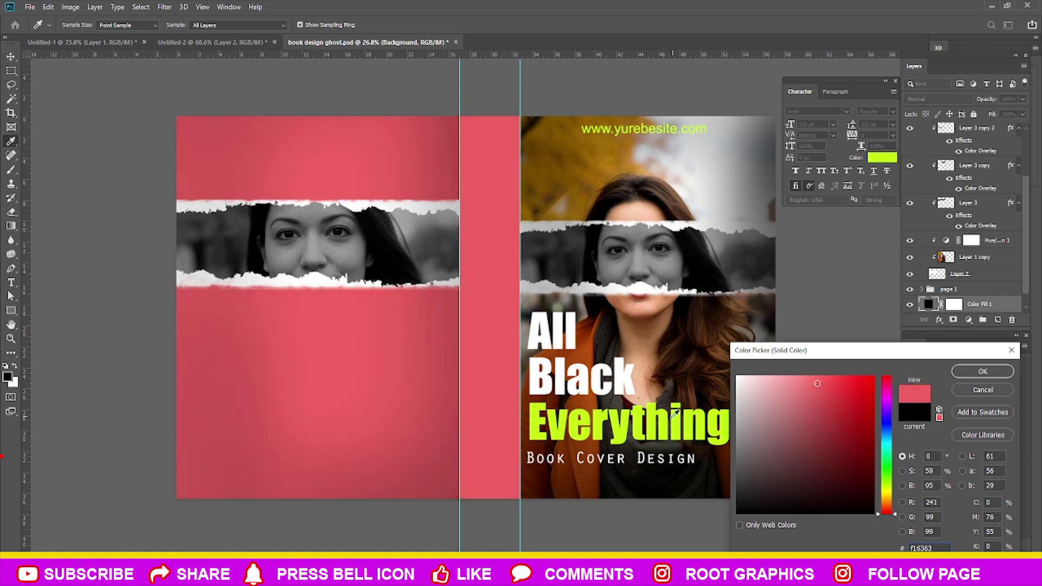
{"action": "left_click", "coordinate": [671, 415]}
{"action": "left_click", "coordinate": [557, 172]}
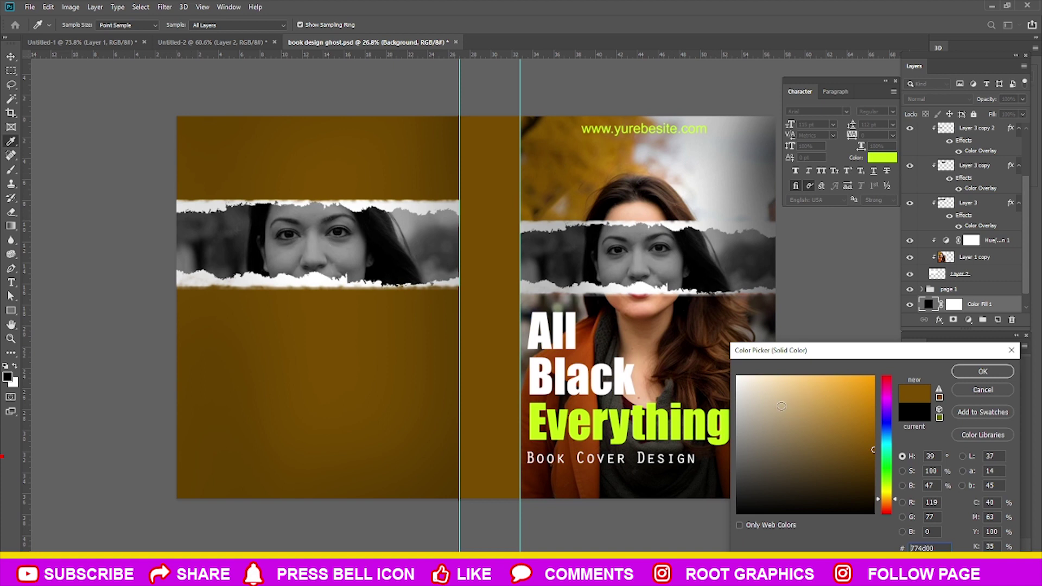
{"action": "left_click", "coordinate": [419, 237]}
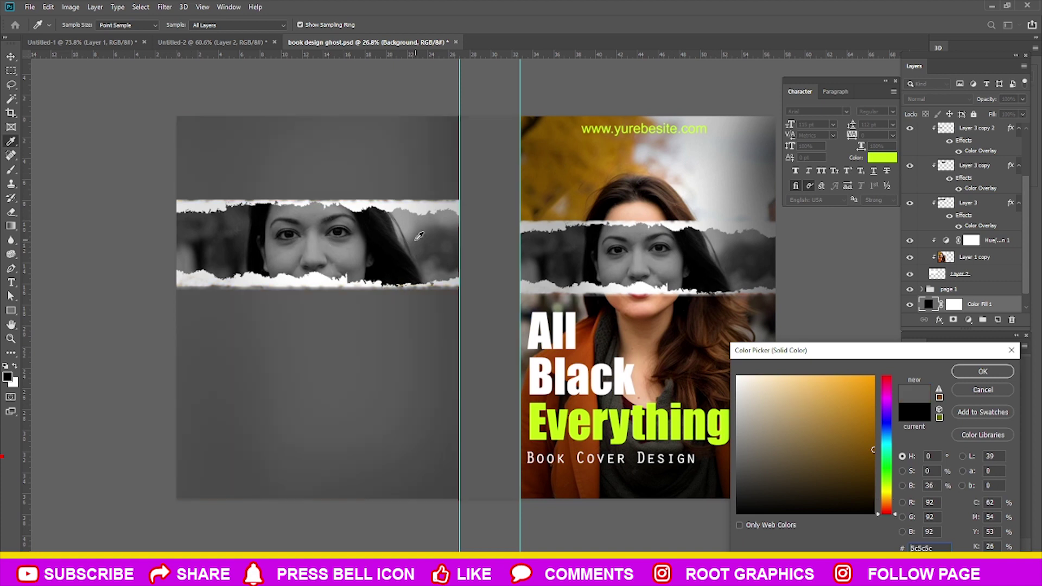
{"action": "left_click", "coordinate": [308, 281]}
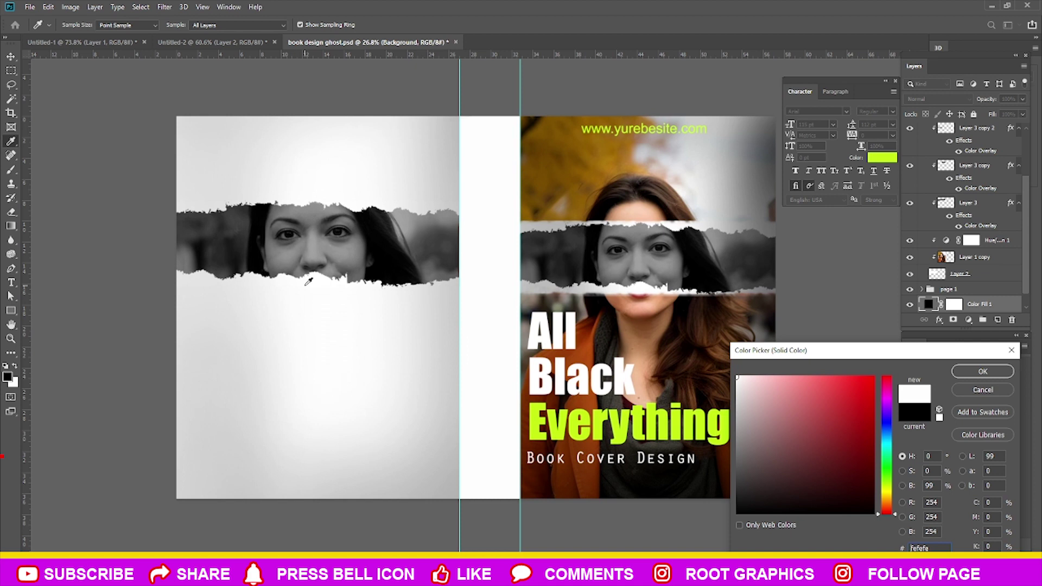
{"action": "left_click", "coordinate": [982, 371]}
{"action": "key", "text": "v"}
{"action": "scroll", "coordinate": [116, 282], "scroll_direction": "down", "scroll_amount": 2}
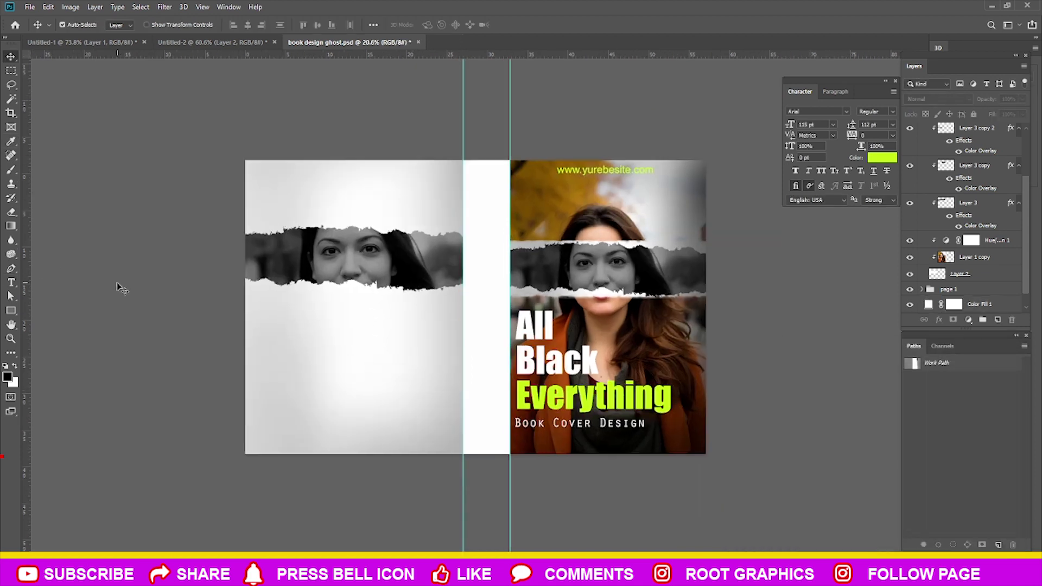
{"action": "scroll", "coordinate": [116, 282], "scroll_direction": "up", "scroll_amount": 3}
Copy the All Black Everything title to the back cover in black, below the torn strip.
{"action": "left_click", "coordinate": [578, 350]}
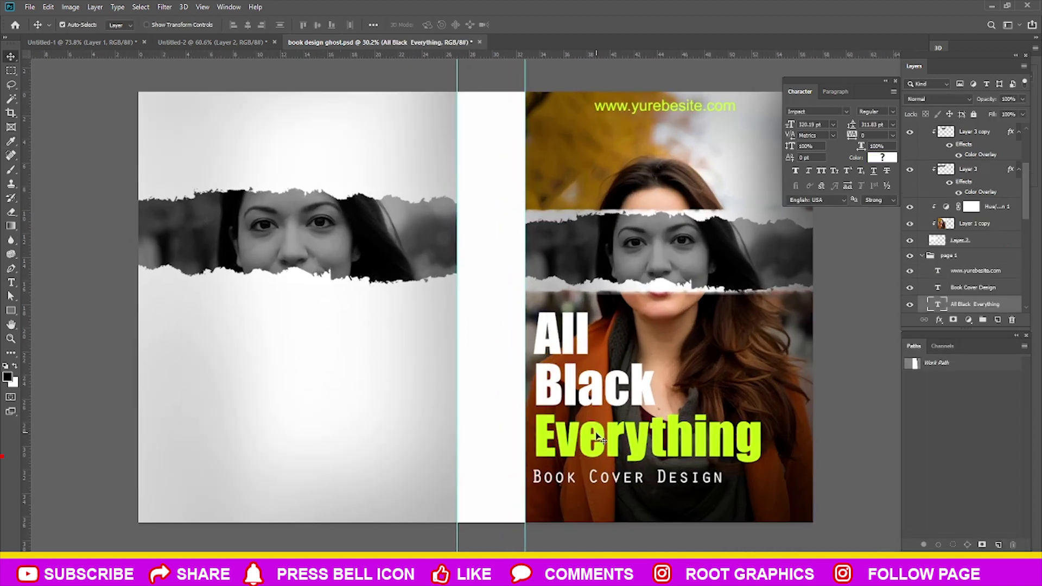
{"action": "left_click_drag", "start_coordinate": [599, 399], "coordinate": [277, 137], "text": "alt"}
{"action": "double_click", "coordinate": [274, 139]}
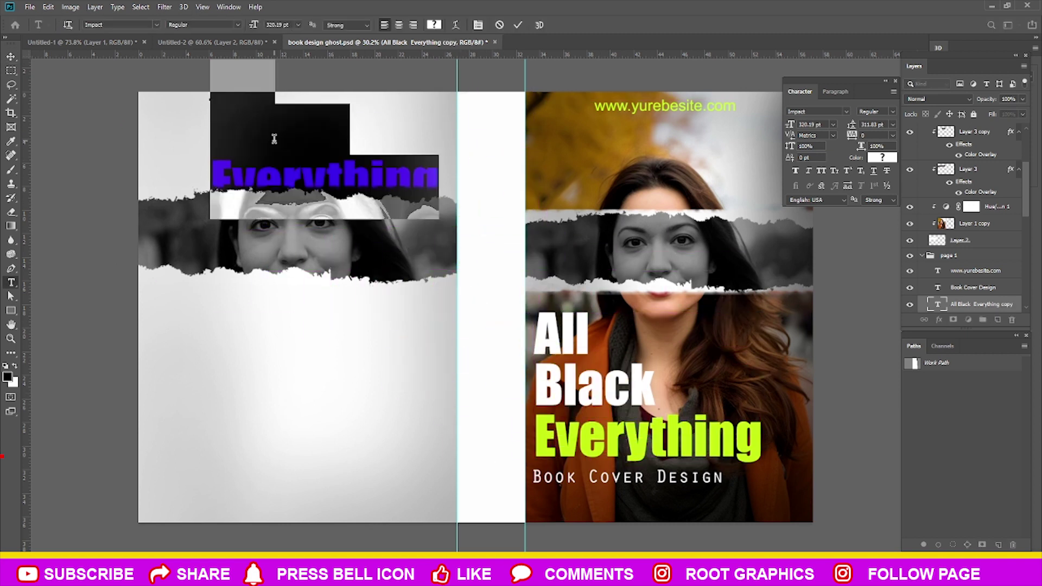
{"action": "left_click", "coordinate": [883, 159]}
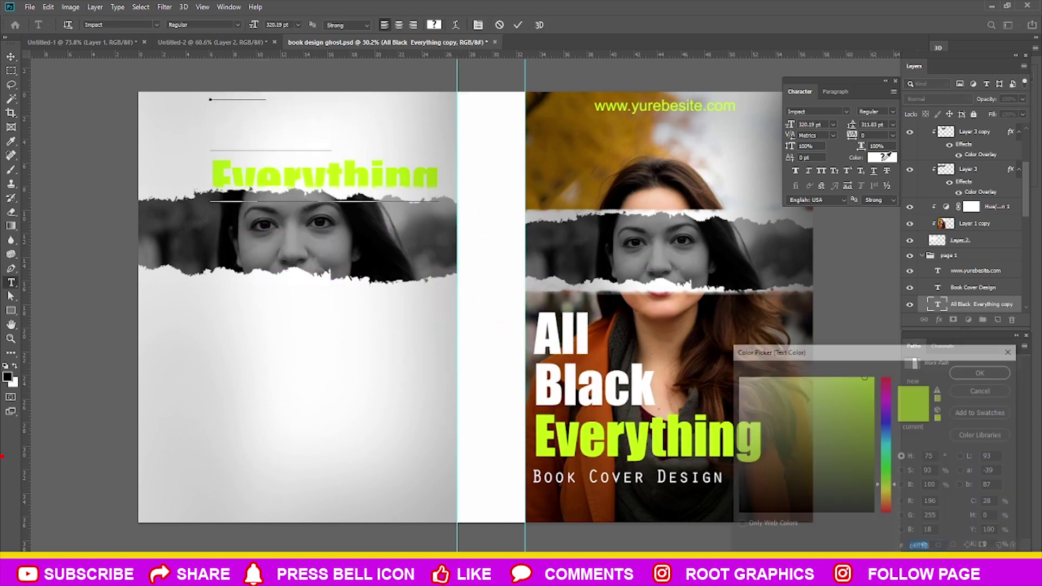
{"action": "type", "text": "ffffff"}
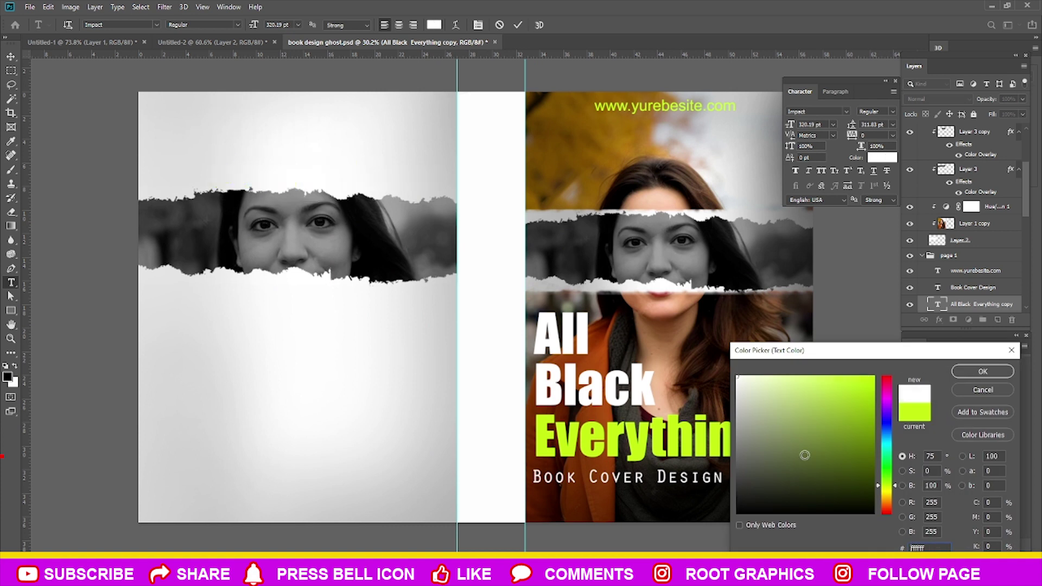
{"action": "type", "text": "000000"}
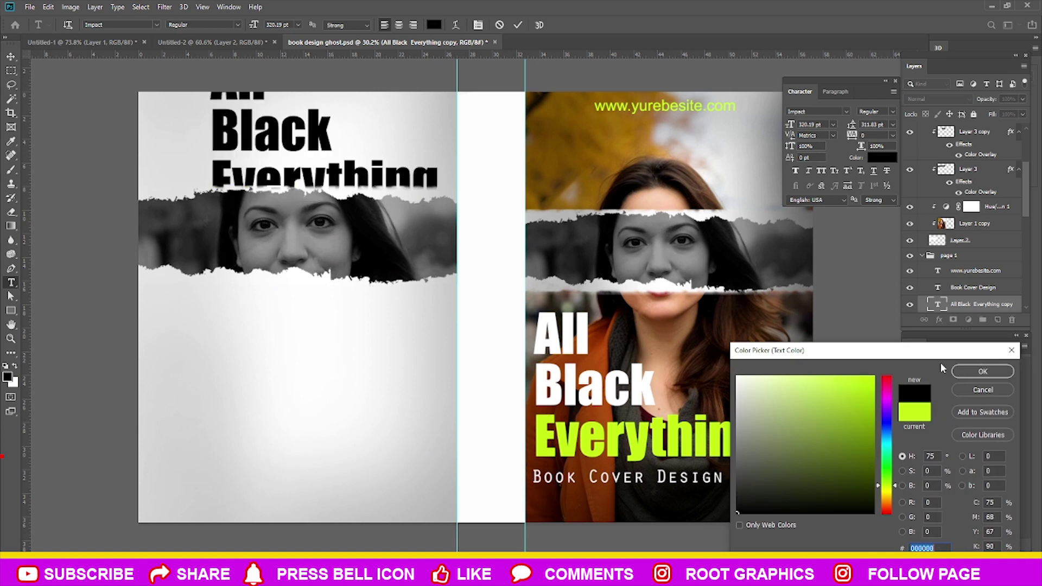
{"action": "left_click", "coordinate": [982, 371]}
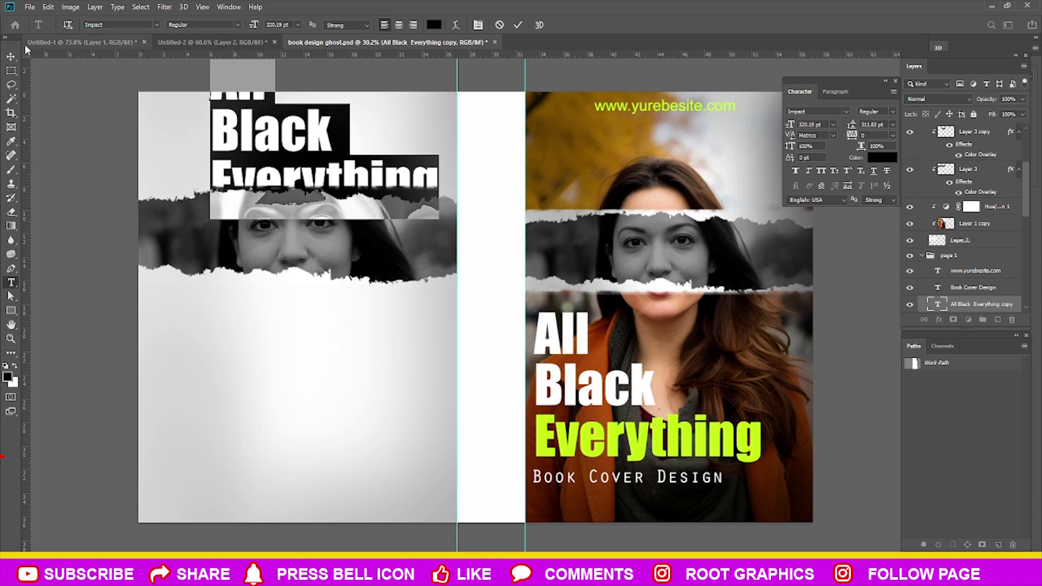
{"action": "left_click", "coordinate": [11, 56]}
{"action": "left_click_drag", "start_coordinate": [270, 140], "coordinate": [217, 366]}
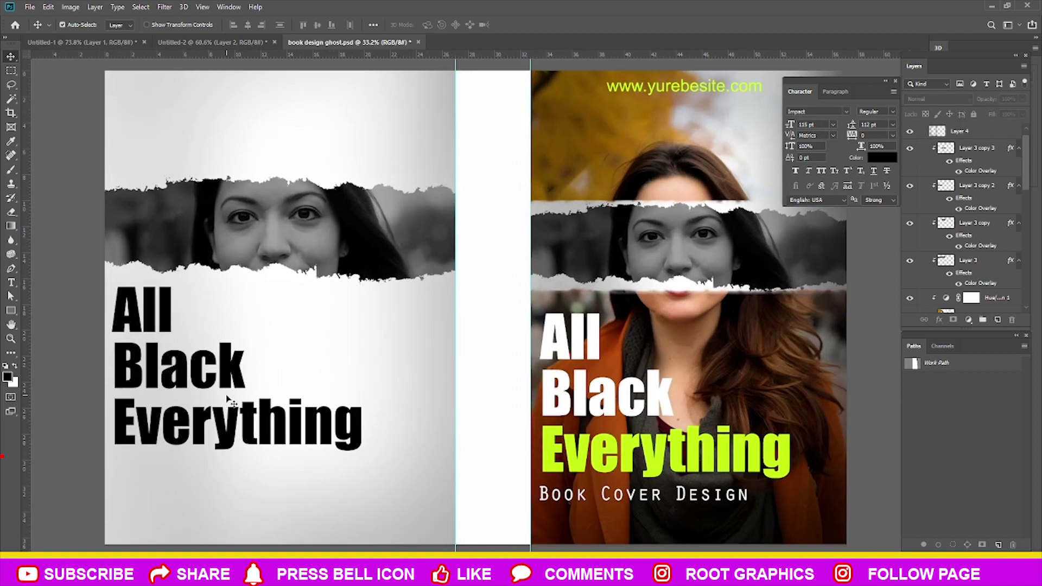
Recolour the Everything line of the back-cover title red.
{"action": "key", "text": "ctrl+a"}
{"action": "left_click_drag", "start_coordinate": [113, 419], "coordinate": [417, 418]}
{"action": "type", "text": "i"}
{"action": "key", "text": "ctrl+z"}
{"action": "left_click", "coordinate": [877, 158]}
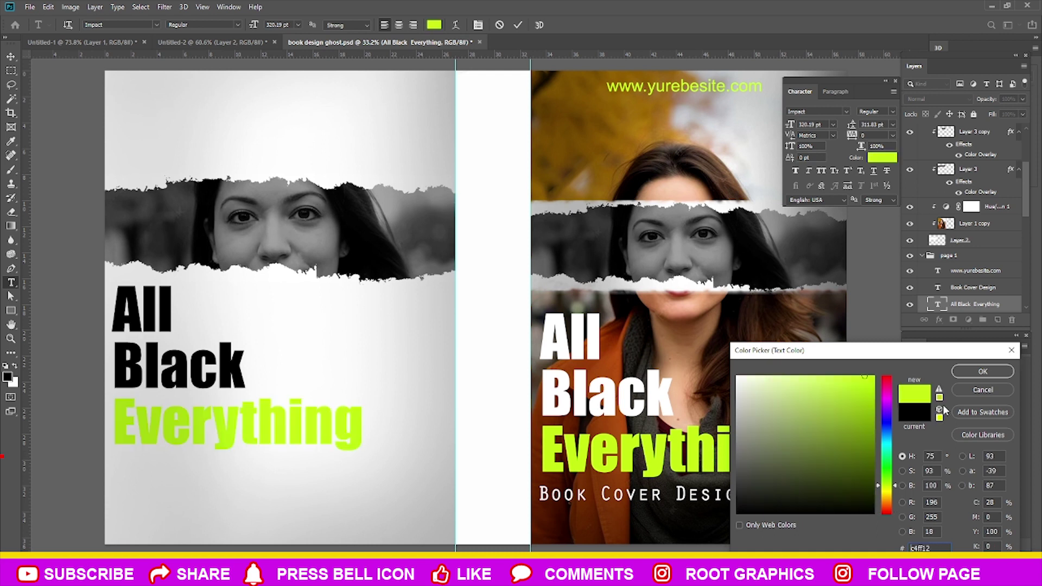
{"action": "left_click_drag", "start_coordinate": [887, 391], "coordinate": [889, 377]}
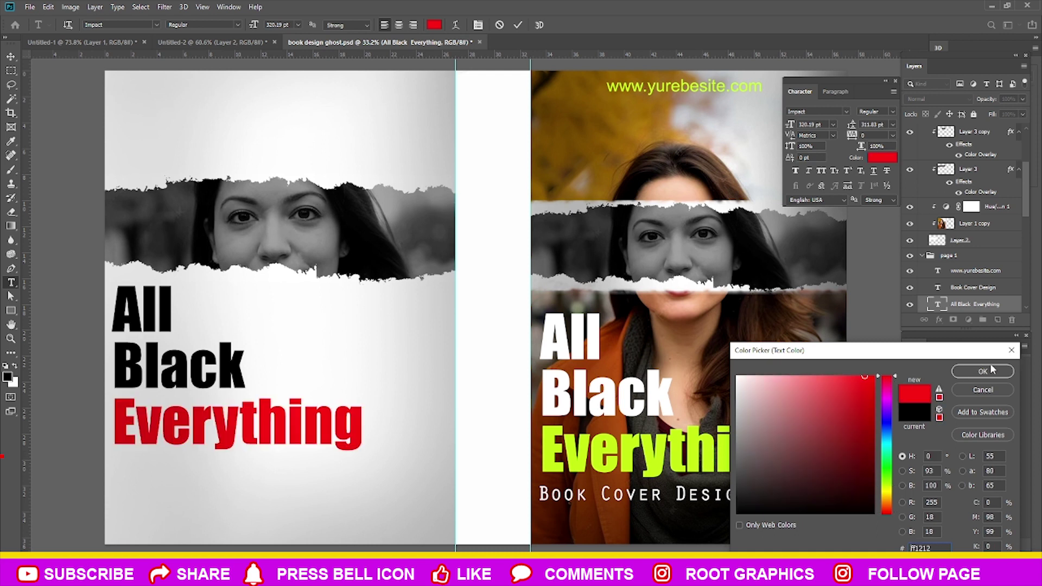
{"action": "left_click", "coordinate": [980, 371]}
{"action": "key", "text": "ctrl+Return"}
{"action": "key", "text": "ctrl+minus"}
Copy the Book Cover Design subtitle to the back cover in red, under the title.
{"action": "key", "text": "v"}
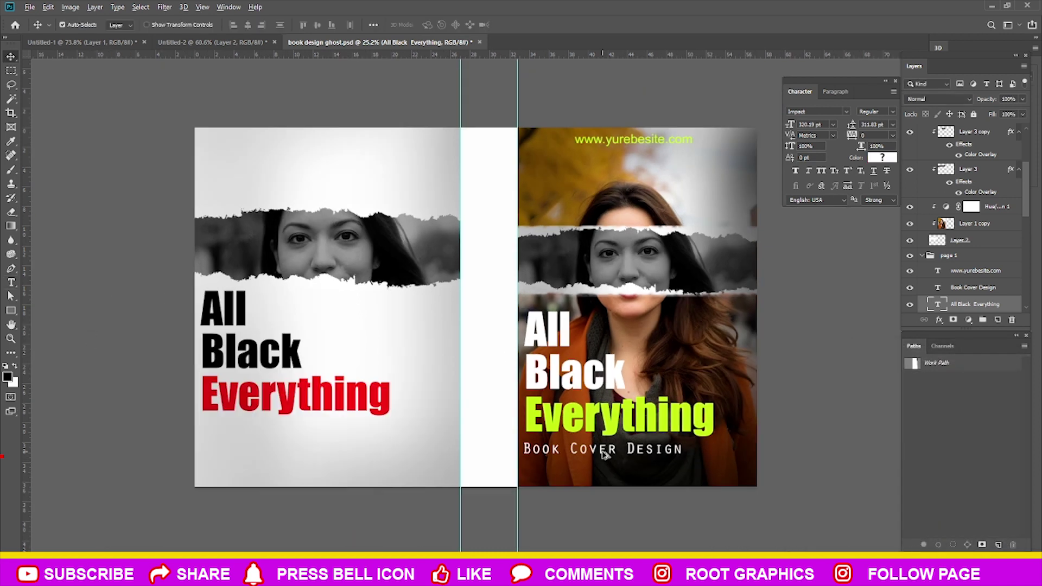
{"action": "left_click_drag", "start_coordinate": [595, 460], "coordinate": [506, 456]}
{"action": "left_click_drag", "start_coordinate": [592, 450], "coordinate": [272, 430]}
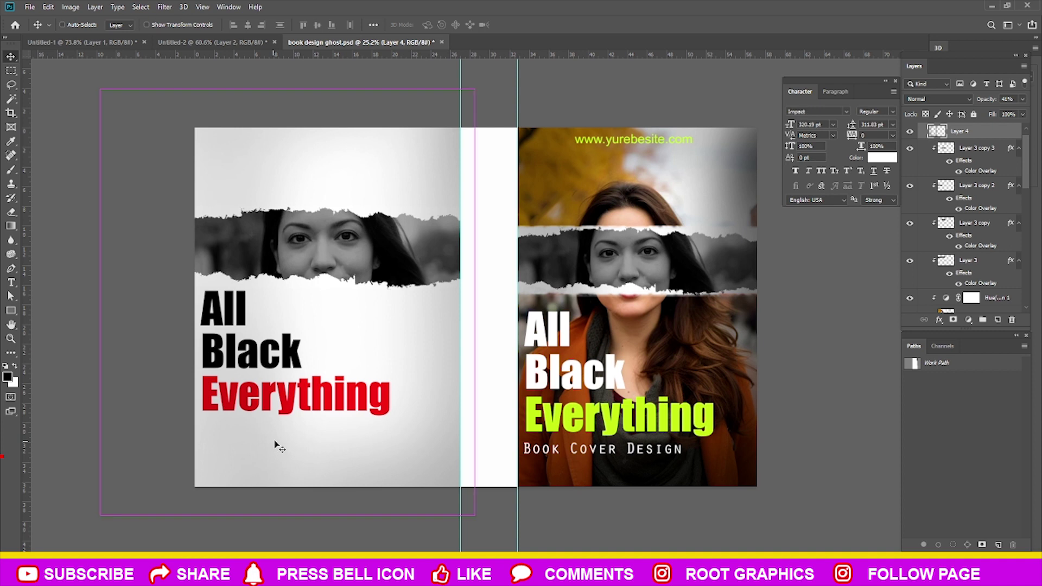
{"action": "left_click_drag", "start_coordinate": [557, 453], "coordinate": [483, 454]}
{"action": "key", "text": "t"}
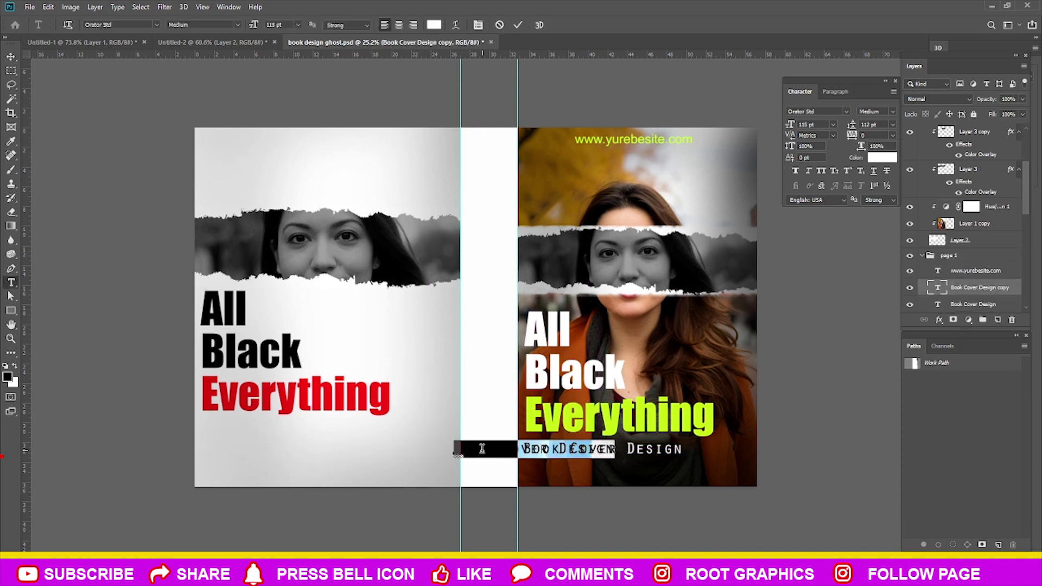
{"action": "left_click", "coordinate": [883, 157]}
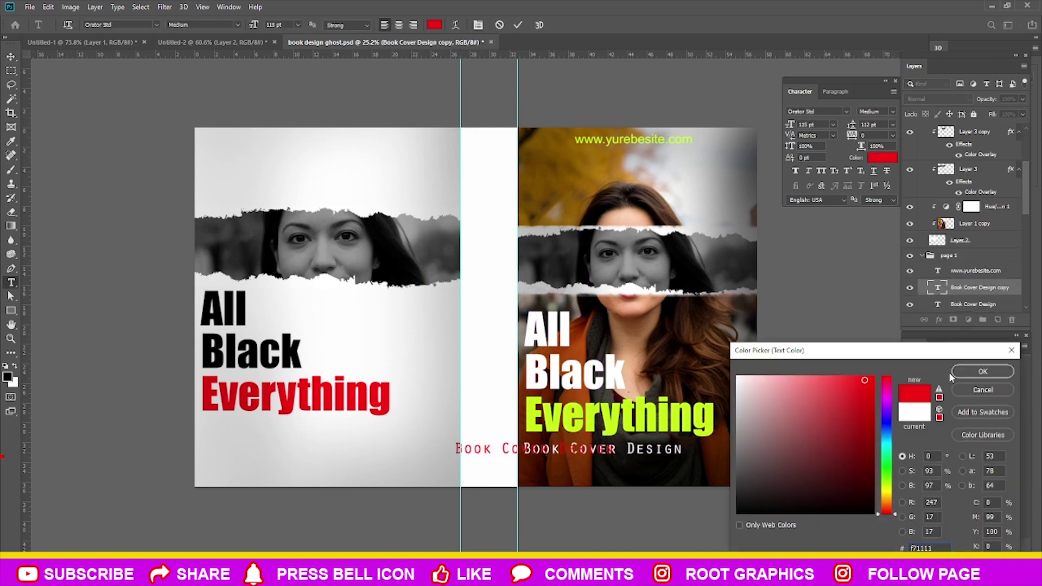
{"action": "key", "text": "Return"}
{"action": "key", "text": "ctrl+Return"}
{"action": "left_click_drag", "start_coordinate": [470, 468], "coordinate": [239, 446]}
{"action": "key", "text": "Return"}
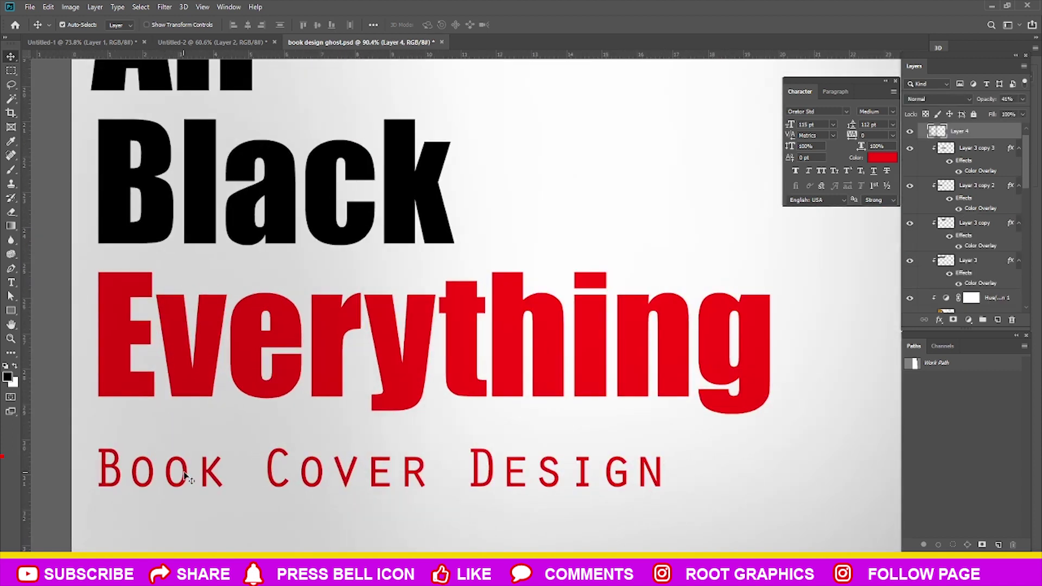
Delete the old page 1 copy group and duplicate page 1 as a group named page 2.
{"action": "scroll", "coordinate": [242, 453], "scroll_direction": "down", "scroll_amount": 2}
{"action": "scroll", "coordinate": [242, 453], "scroll_direction": "down", "scroll_amount": 5}
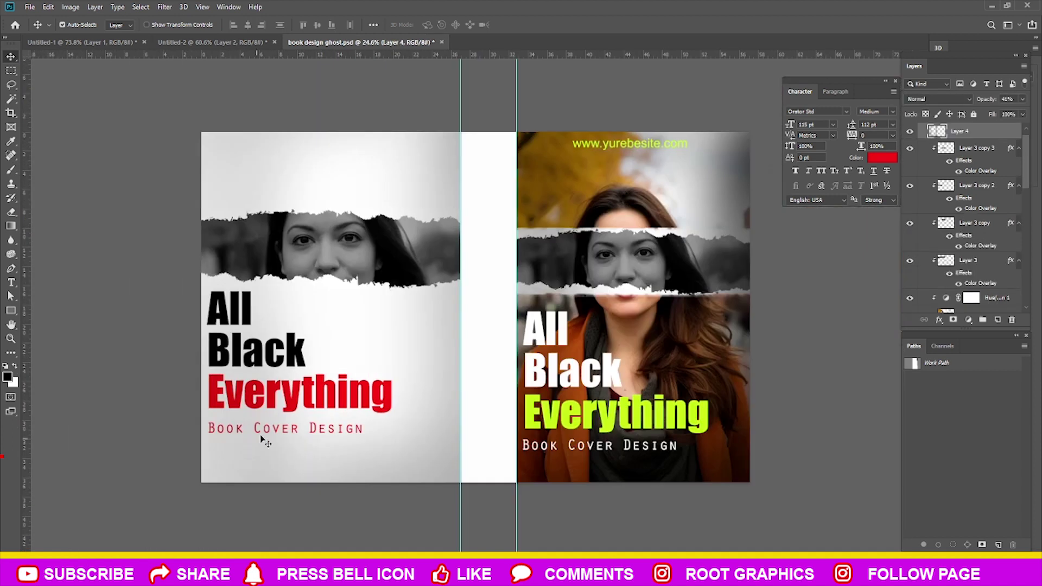
{"action": "scroll", "coordinate": [263, 439], "scroll_direction": "up", "scroll_amount": 1}
{"action": "scroll", "coordinate": [930, 143], "scroll_direction": "up", "scroll_amount": 1}
{"action": "left_click", "coordinate": [930, 132]}
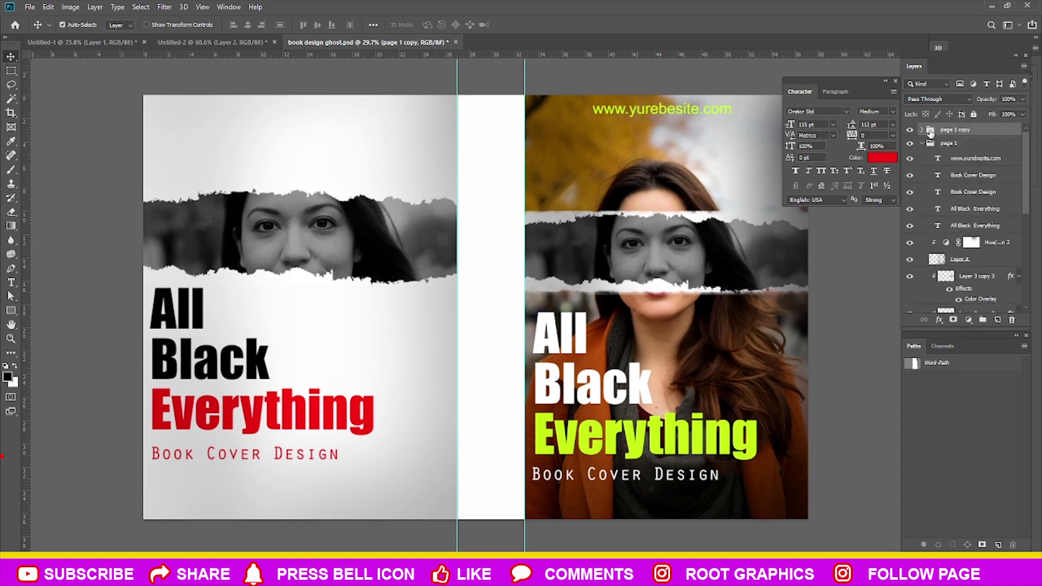
{"action": "left_click", "coordinate": [922, 143]}
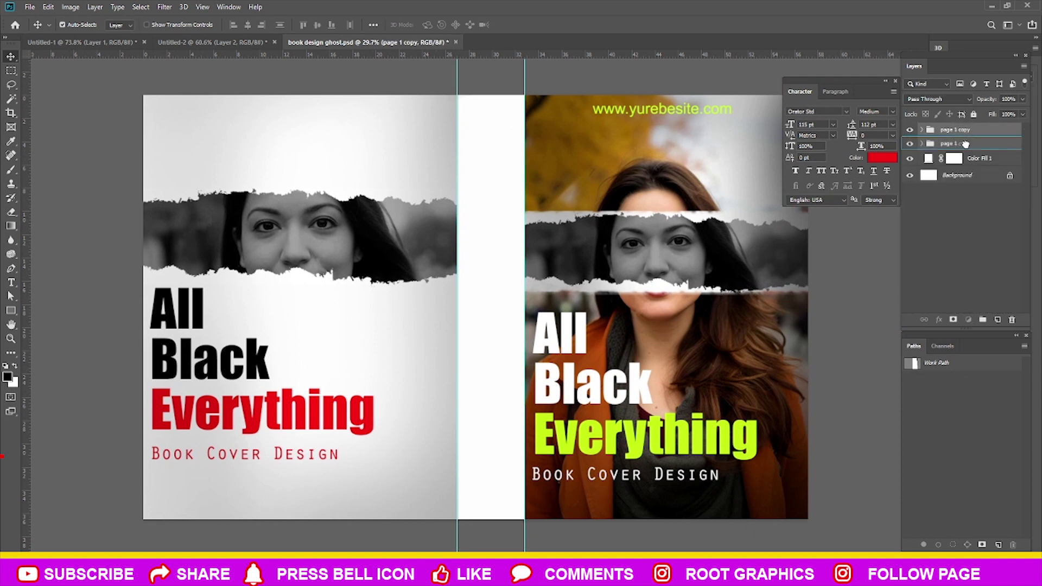
{"action": "key", "text": "Delete"}
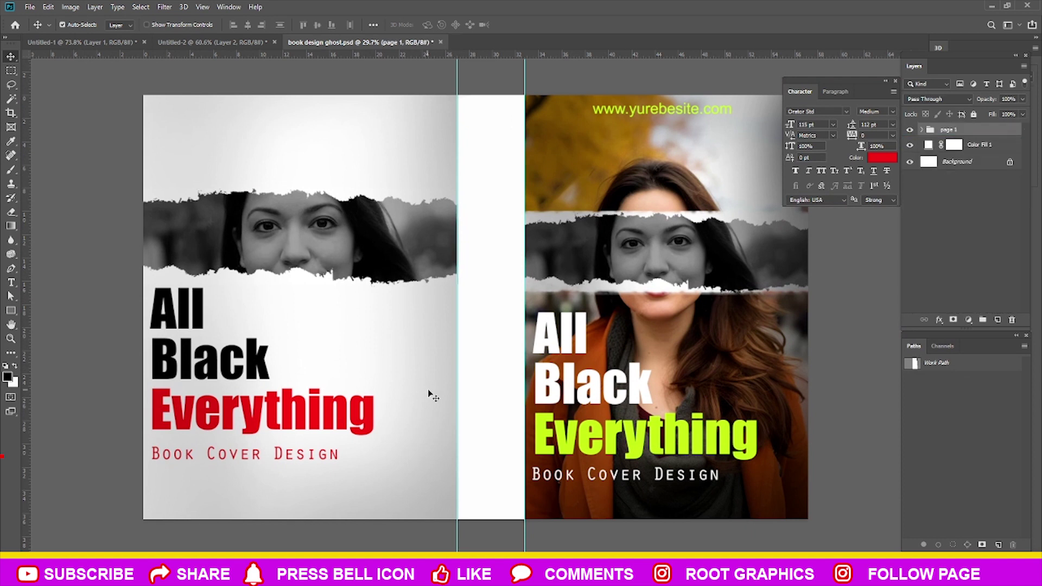
{"action": "key", "text": "ctrl+j"}
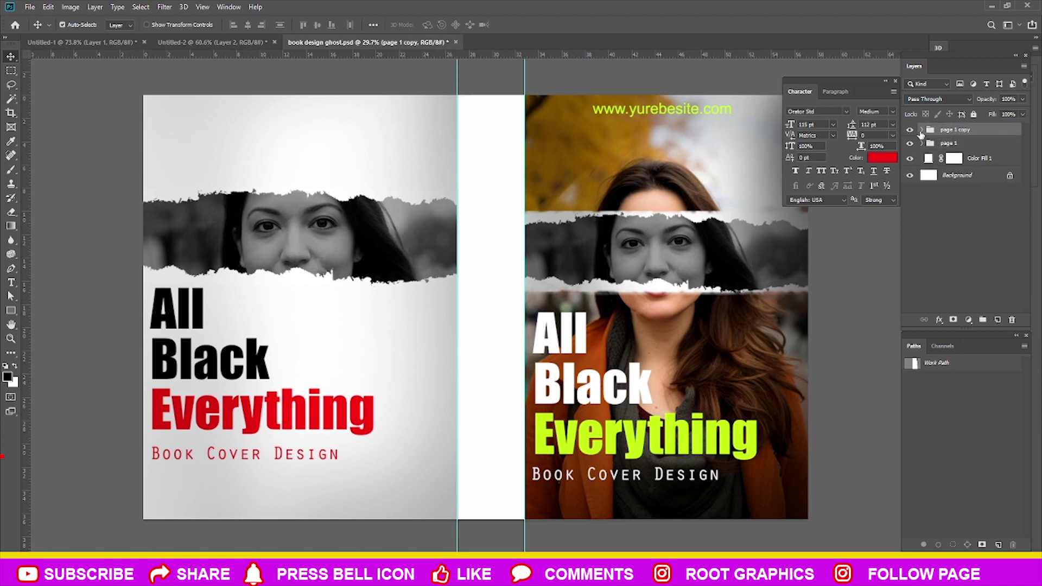
{"action": "left_click_drag", "start_coordinate": [921, 134], "coordinate": [942, 149]}
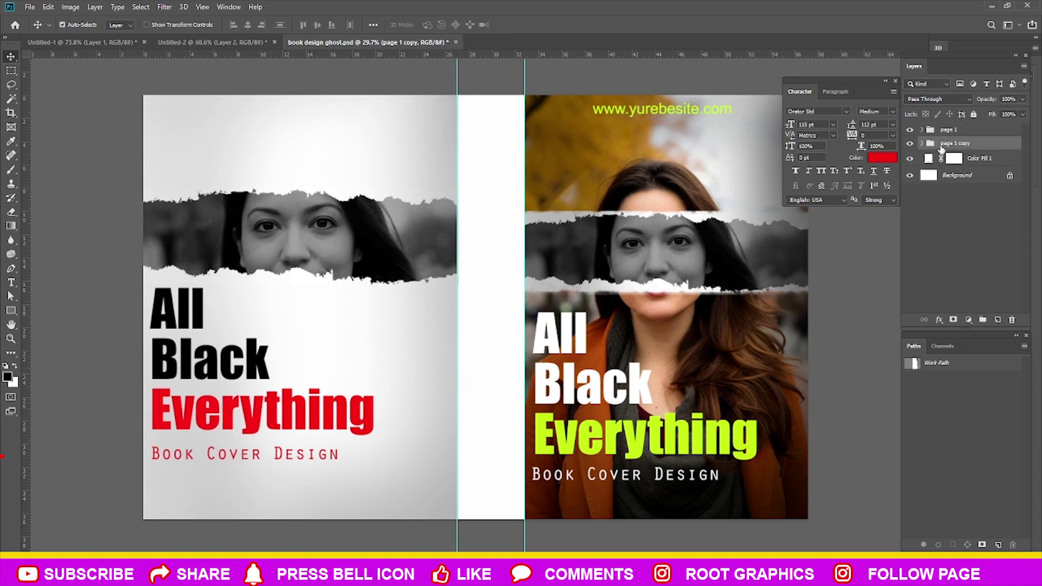
{"action": "type", "text": "page"}
{"action": "key", "text": "Return"}
Exit quick mask and nudge the Book Cover Design subtitle up closer to the title.
{"action": "scroll", "coordinate": [208, 505], "scroll_direction": "up", "scroll_amount": 5}
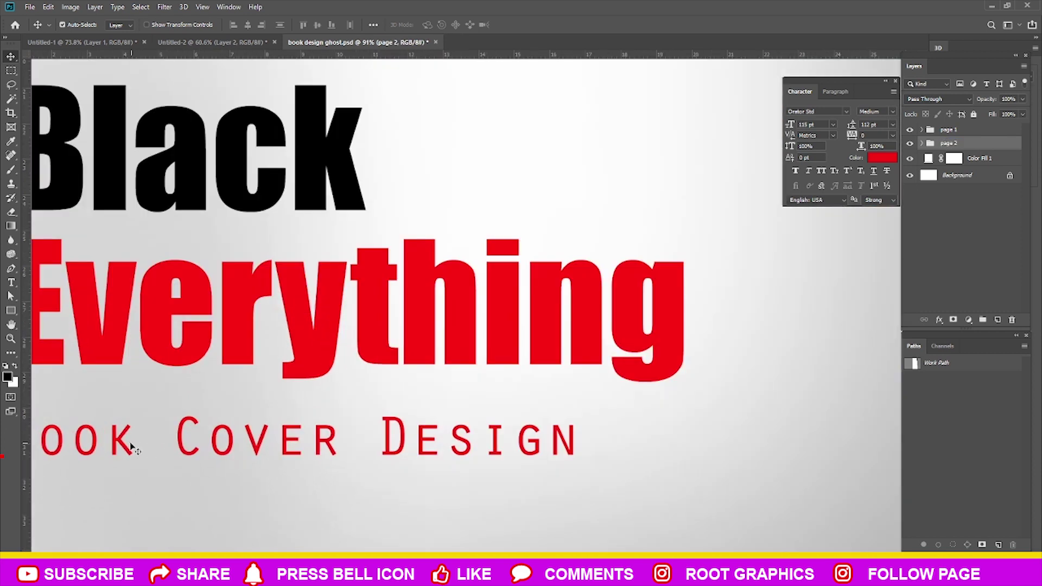
{"action": "left_click", "coordinate": [133, 435]}
{"action": "left_click", "coordinate": [130, 358], "text": "shift"}
{"action": "scroll", "coordinate": [376, 233], "scroll_direction": "down", "scroll_amount": 3}
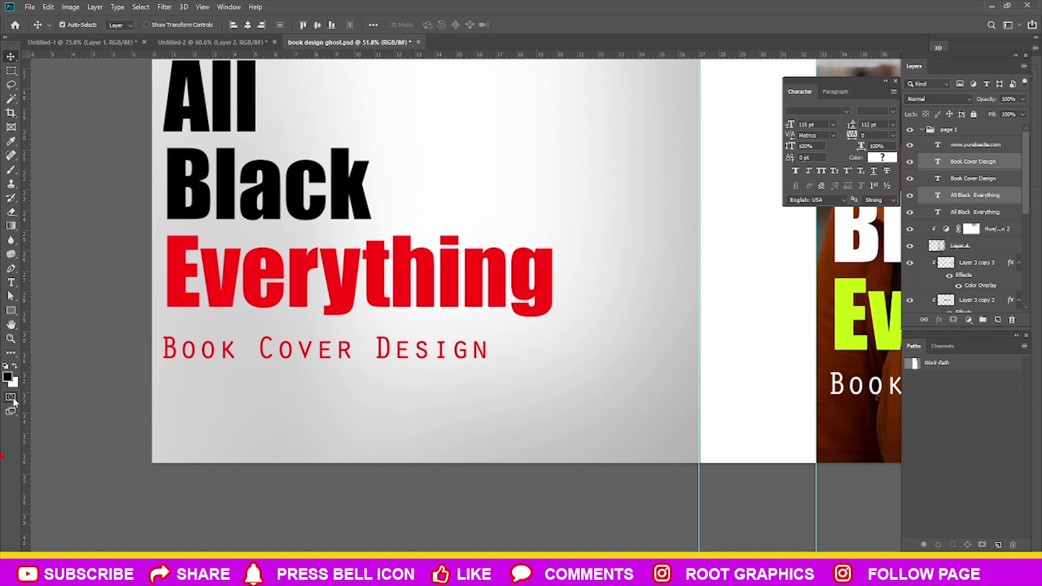
{"action": "left_click", "coordinate": [12, 397]}
{"action": "left_click", "coordinate": [12, 397]}
{"action": "scroll", "coordinate": [95, 388], "scroll_direction": "up", "scroll_amount": 2}
{"action": "left_click", "coordinate": [227, 343]}
{"action": "key", "text": "Up"}
{"action": "key", "text": "Up"}
{"action": "key", "text": "Up"}
{"action": "key", "text": "Up"}
{"action": "key", "text": "Up"}
{"action": "key", "text": "Up"}
{"action": "key", "text": "Up"}
{"action": "key", "text": "Up"}
{"action": "key", "text": "Up"}
{"action": "key", "text": "Up"}
{"action": "key", "text": "Up"}
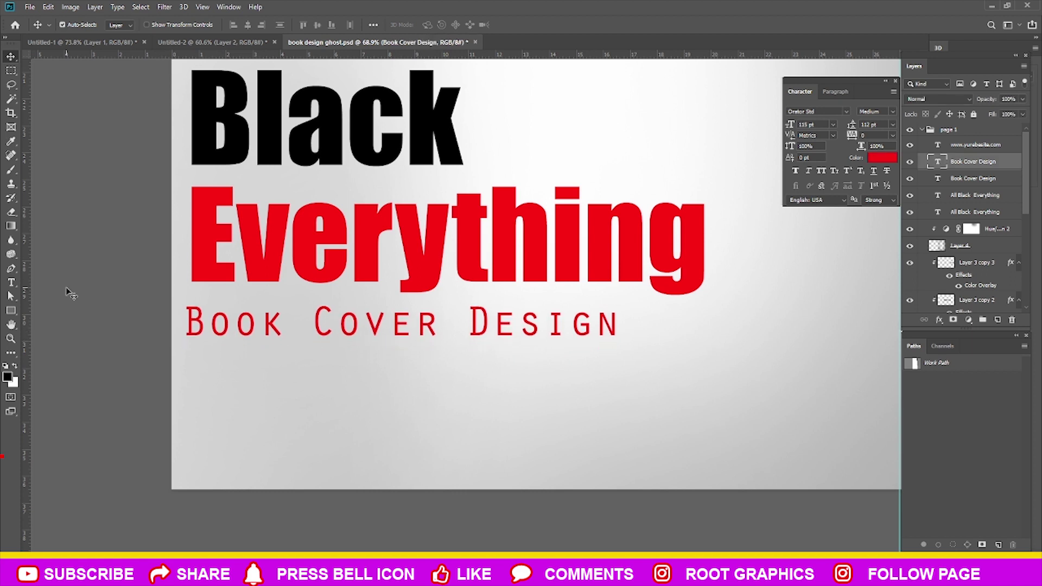
{"action": "left_click", "coordinate": [70, 293]}
{"action": "scroll", "coordinate": [116, 295], "scroll_direction": "down", "scroll_amount": 5}
{"action": "scroll", "coordinate": [111, 292], "scroll_direction": "up", "scroll_amount": 1}
{"action": "scroll", "coordinate": [111, 292], "scroll_direction": "up", "scroll_amount": 1}
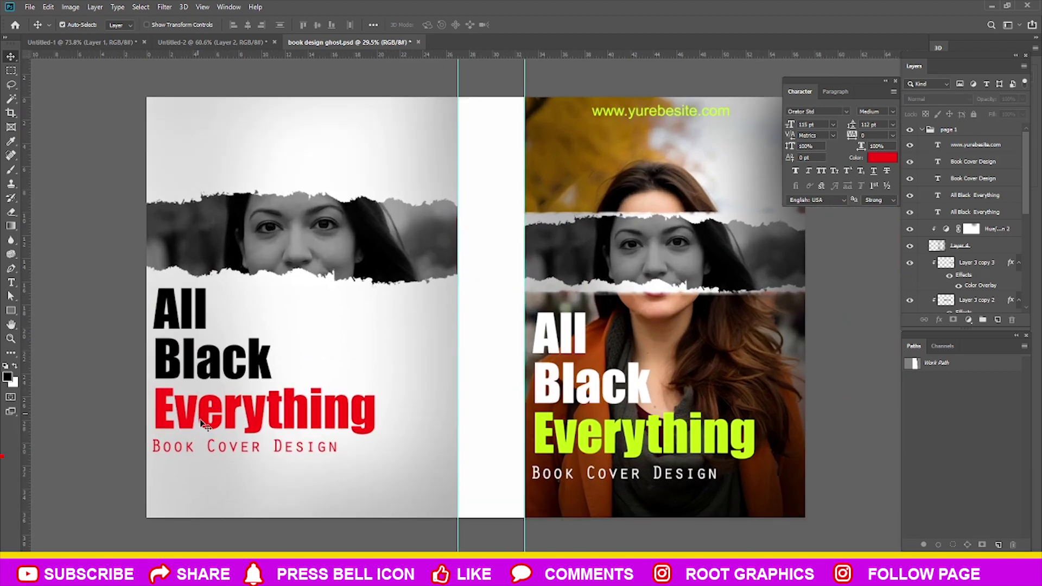
Fill the Rectangle 1 spine shape with deep maroon sampled from the woman's jacket.
{"action": "left_click", "coordinate": [766, 315]}
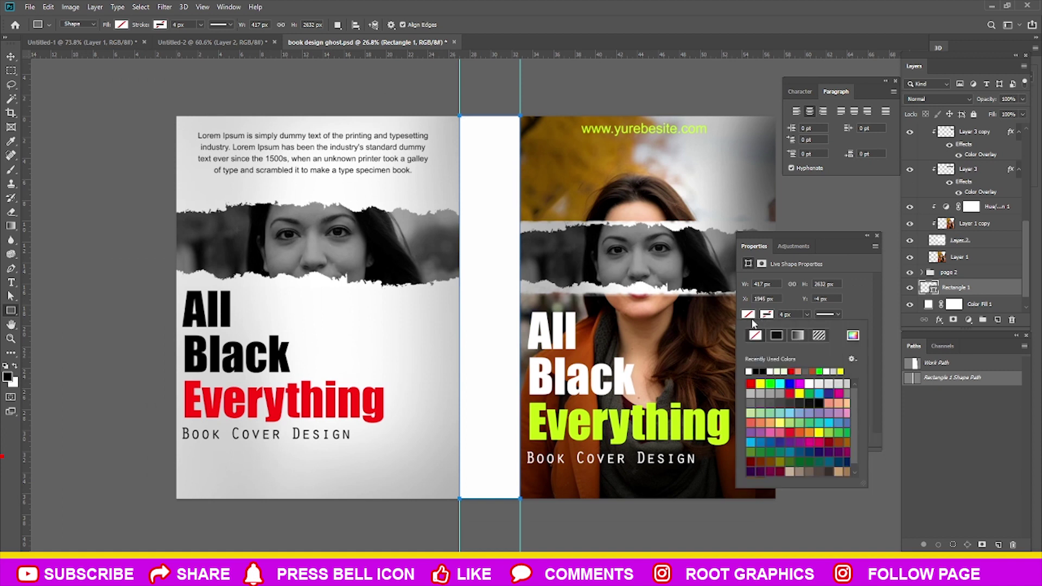
{"action": "left_click", "coordinate": [768, 369]}
{"action": "left_click", "coordinate": [751, 316]}
{"action": "left_click", "coordinate": [775, 370]}
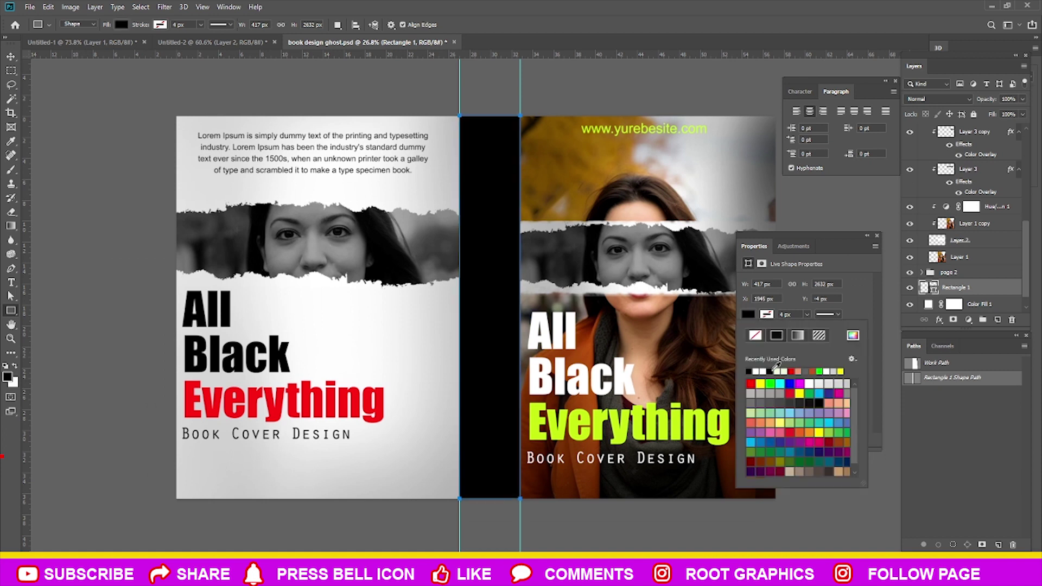
{"action": "left_click", "coordinate": [876, 238]}
{"action": "scroll", "coordinate": [924, 289], "scroll_direction": "down", "scroll_amount": 1}
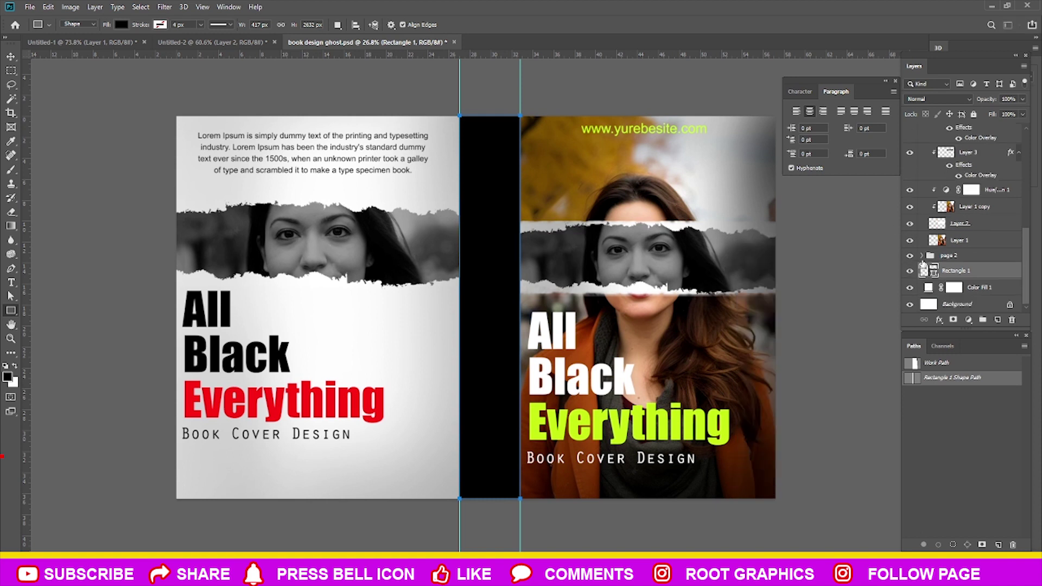
{"action": "double_click", "coordinate": [924, 270]}
{"action": "left_click", "coordinate": [549, 175]}
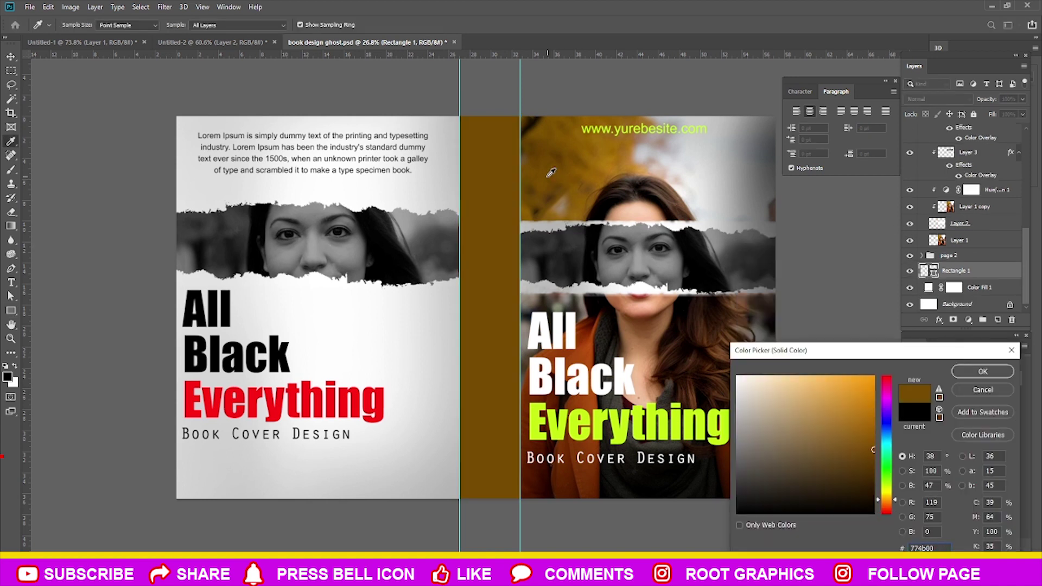
{"action": "left_click", "coordinate": [586, 329]}
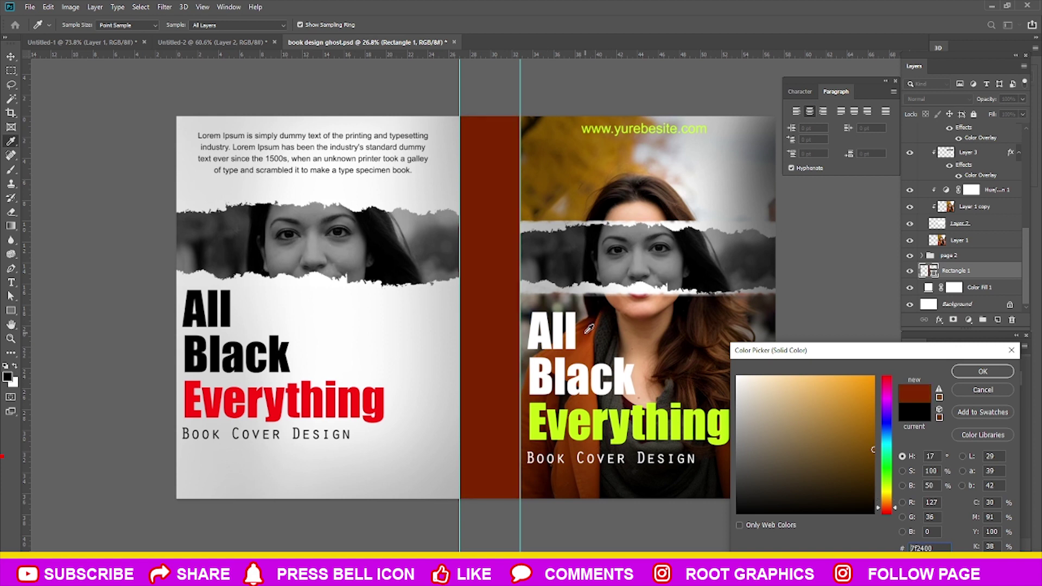
{"action": "left_click", "coordinate": [961, 371]}
{"action": "left_click", "coordinate": [11, 57]}
Paste a copy of the All Black Everything text into a new text layer near the spine.
{"action": "key", "text": "t"}
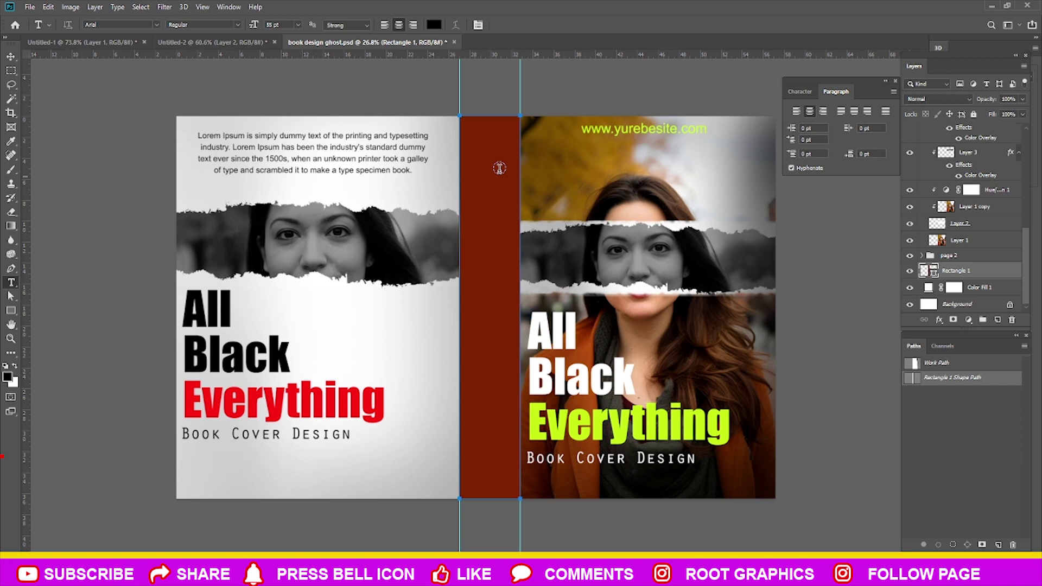
{"action": "left_click", "coordinate": [546, 148]}
{"action": "left_click", "coordinate": [579, 429]}
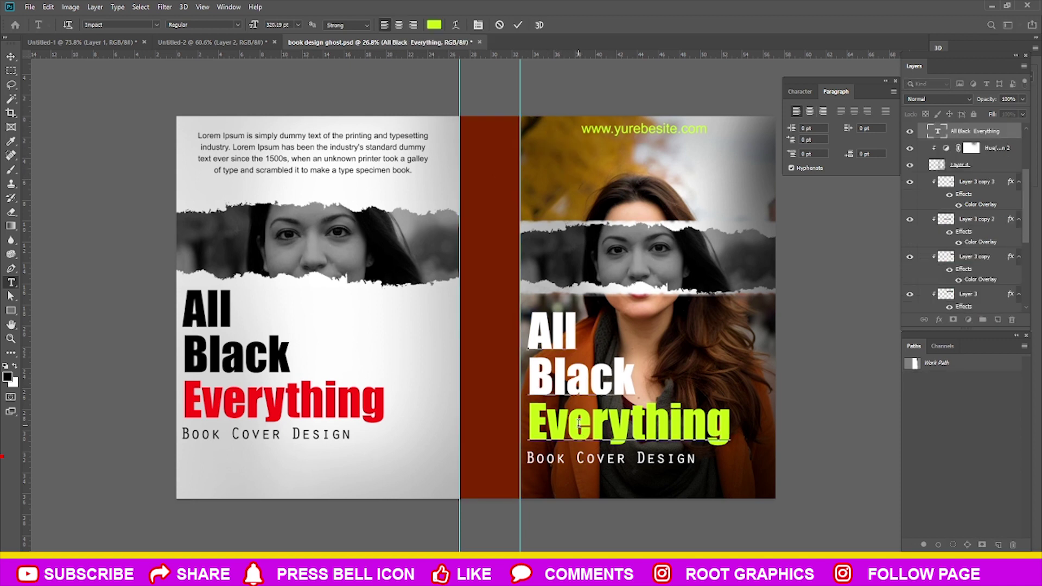
{"action": "key", "text": "ctrl+a"}
{"action": "key", "text": "ctrl+c"}
{"action": "key", "text": "ctrl+Return"}
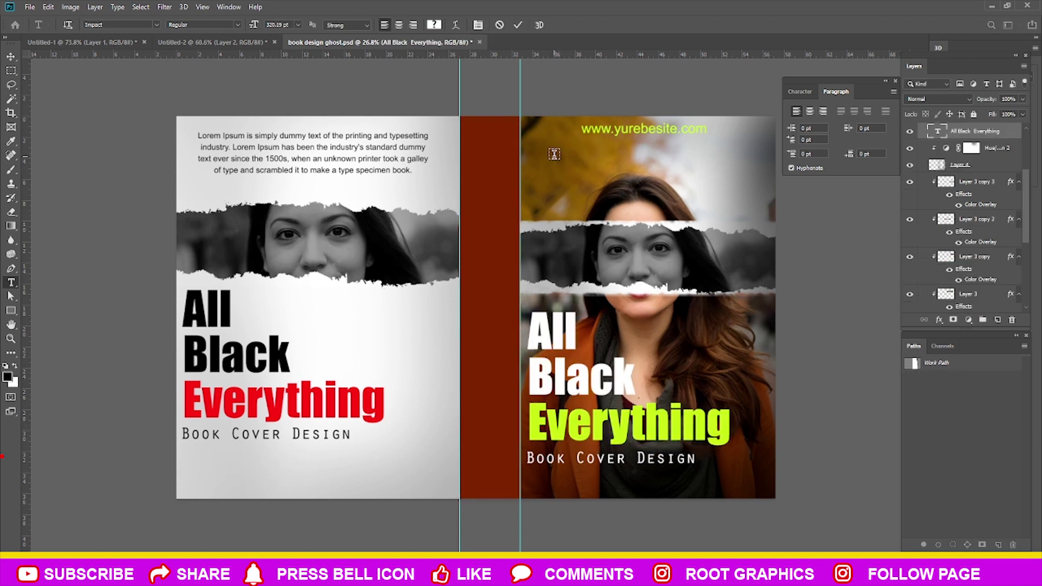
{"action": "left_click", "coordinate": [550, 160]}
{"action": "key", "text": "ctrl+v"}
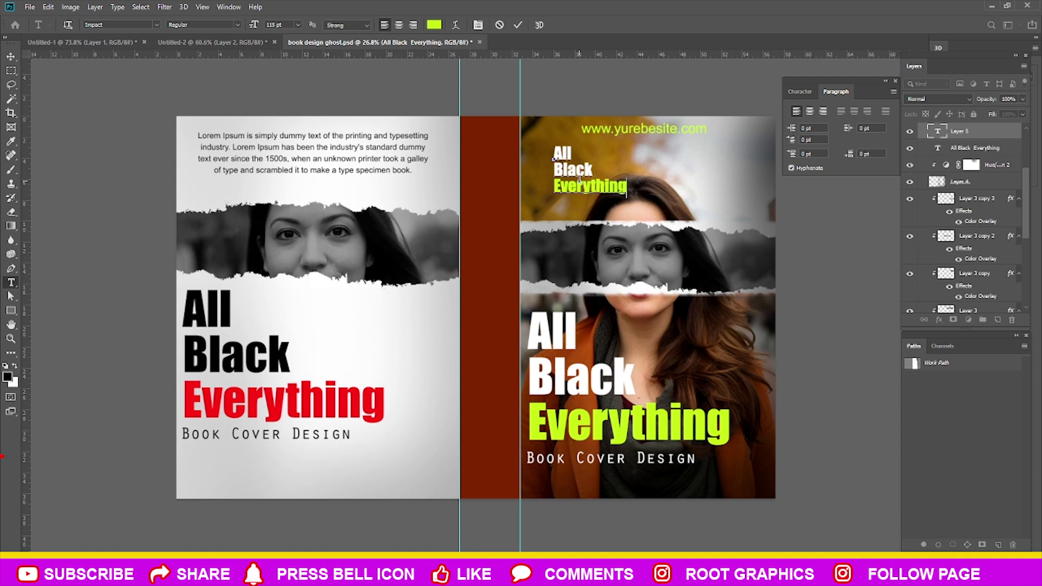
Join the pasted All Black Everything text onto a single line.
{"action": "key", "text": "BackSpace"}
{"action": "key", "text": "BackSpace"}
{"action": "key", "text": "BackSpace"}
{"action": "key", "text": "BackSpace"}
{"action": "key", "text": "BackSpace"}
{"action": "key", "text": "BackSpace"}
{"action": "key", "text": "BackSpace"}
{"action": "key", "text": "BackSpace"}
{"action": "key", "text": "BackSpace"}
{"action": "key", "text": "BackSpace"}
{"action": "key", "text": "BackSpace"}
{"action": "key", "text": "BackSpace"}
{"action": "key", "text": "BackSpace"}
{"action": "key", "text": "ctrl+z"}
{"action": "left_click", "coordinate": [558, 170]}
{"action": "key", "text": "BackSpace"}
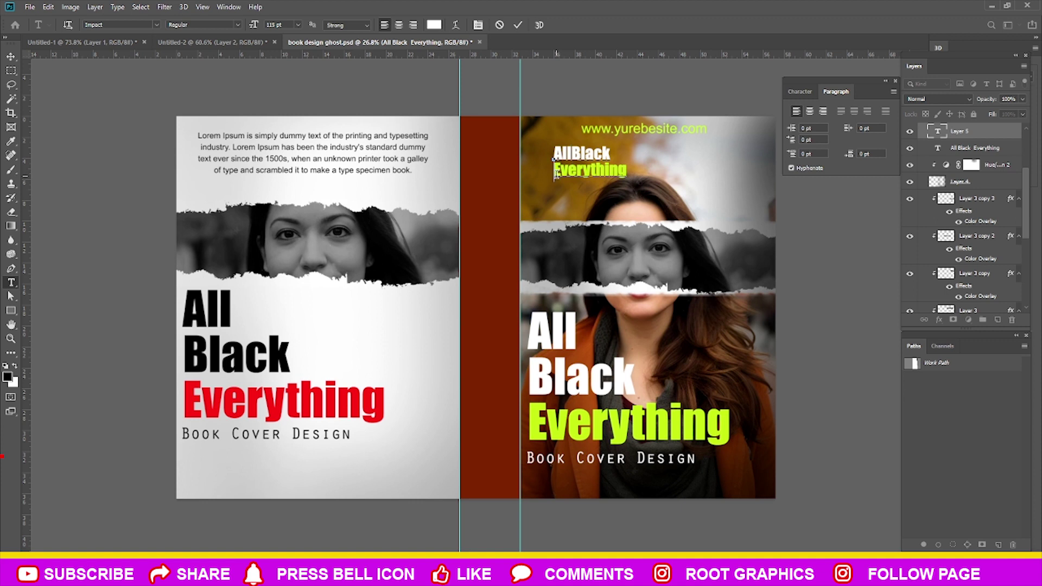
{"action": "key", "text": "BackSpace"}
{"action": "left_click", "coordinate": [572, 153]}
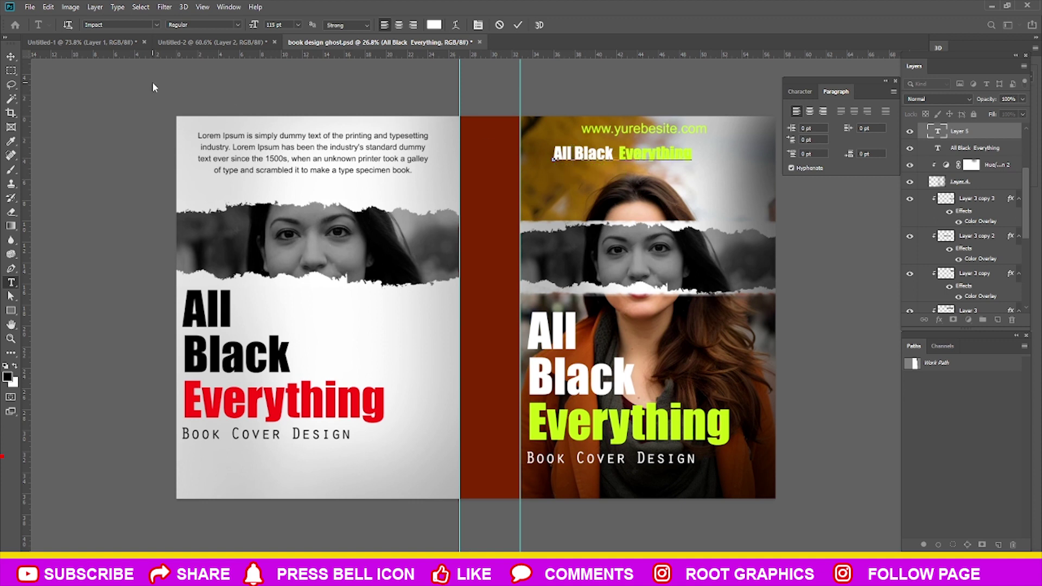
{"action": "key", "text": "BackSpace"}
{"action": "left_click", "coordinate": [11, 56]}
Move the title onto the spine, rotate it 90° and enlarge it to the spine's height.
{"action": "key", "text": "ctrl+t"}
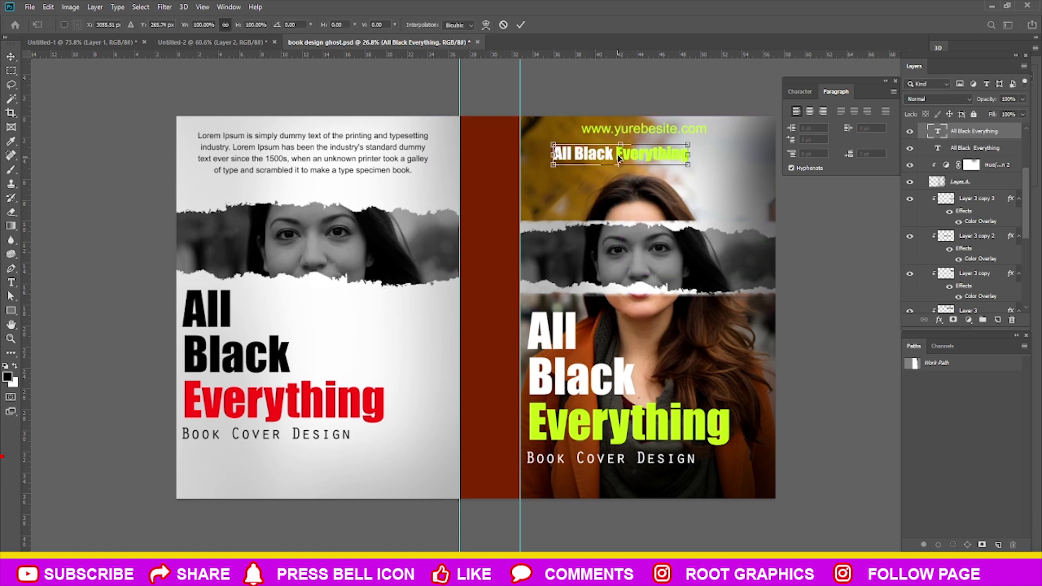
{"action": "left_click_drag", "start_coordinate": [619, 154], "coordinate": [524, 195]}
{"action": "mouse_move", "coordinate": [596, 174]}
{"action": "left_mouse_down"}
{"action": "mouse_move", "coordinate": [546, 265]}
{"action": "mouse_move", "coordinate": [492, 243]}
{"action": "mouse_move", "coordinate": [510, 321]}
{"action": "left_mouse_up"}
{"action": "left_click_drag", "start_coordinate": [491, 217], "coordinate": [491, 276]}
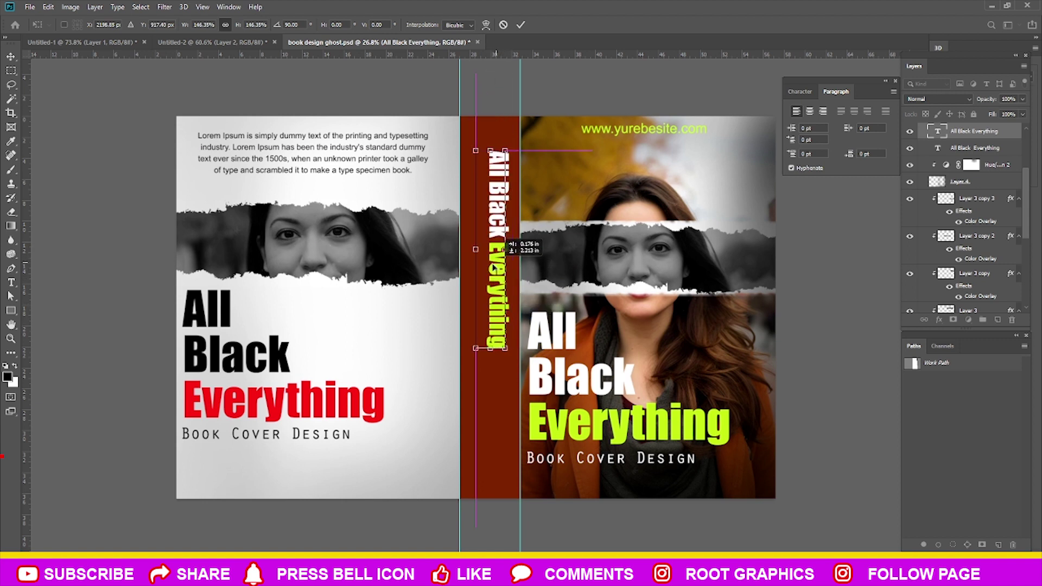
{"action": "mouse_move", "coordinate": [509, 378]}
{"action": "left_mouse_down"}
{"action": "mouse_move", "coordinate": [509, 369]}
{"action": "mouse_move", "coordinate": [513, 390]}
{"action": "left_mouse_up"}
{"action": "left_click_drag", "start_coordinate": [502, 281], "coordinate": [501, 338]}
{"action": "key", "text": "Return"}
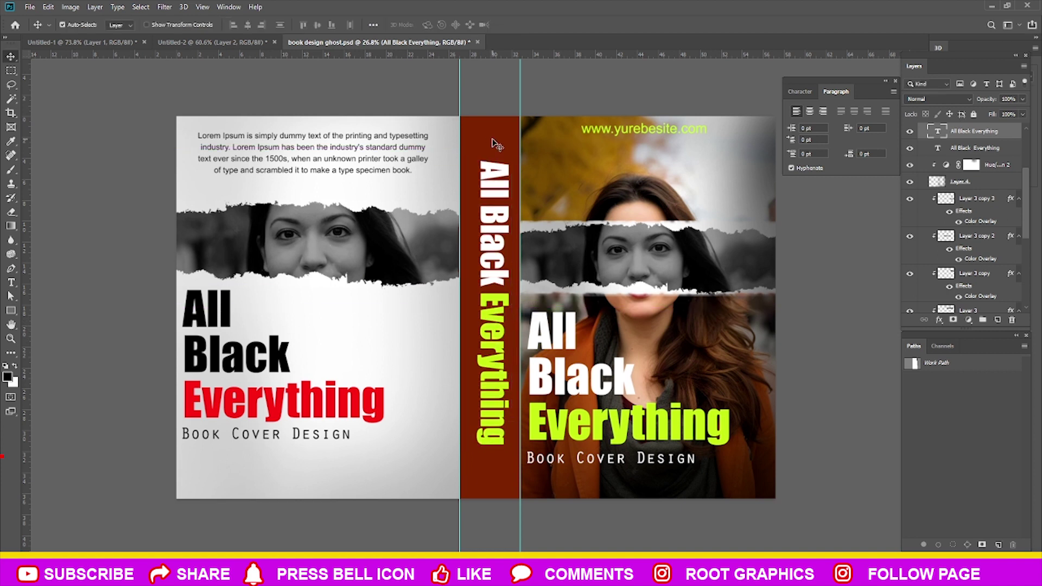
Centre the spine title vertically on the canvas and deselect all layers.
{"action": "left_click", "coordinate": [317, 26]}
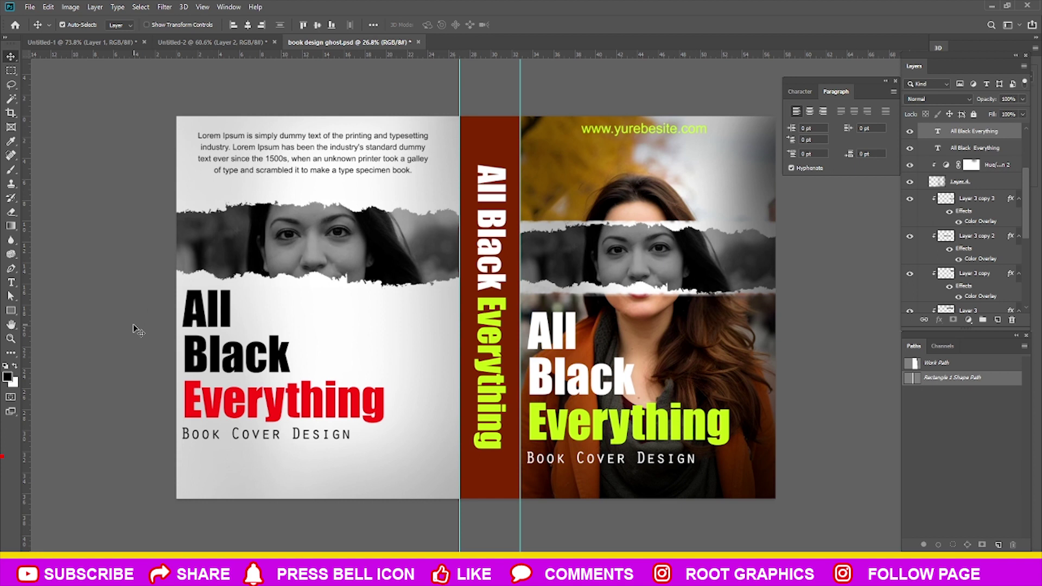
{"action": "left_click", "coordinate": [139, 331]}
{"action": "scroll", "coordinate": [661, 487], "scroll_direction": "down", "scroll_amount": 3}
{"action": "scroll", "coordinate": [588, 472], "scroll_direction": "up", "scroll_amount": 1}
{"action": "scroll", "coordinate": [502, 479], "scroll_direction": "up", "scroll_amount": 1}
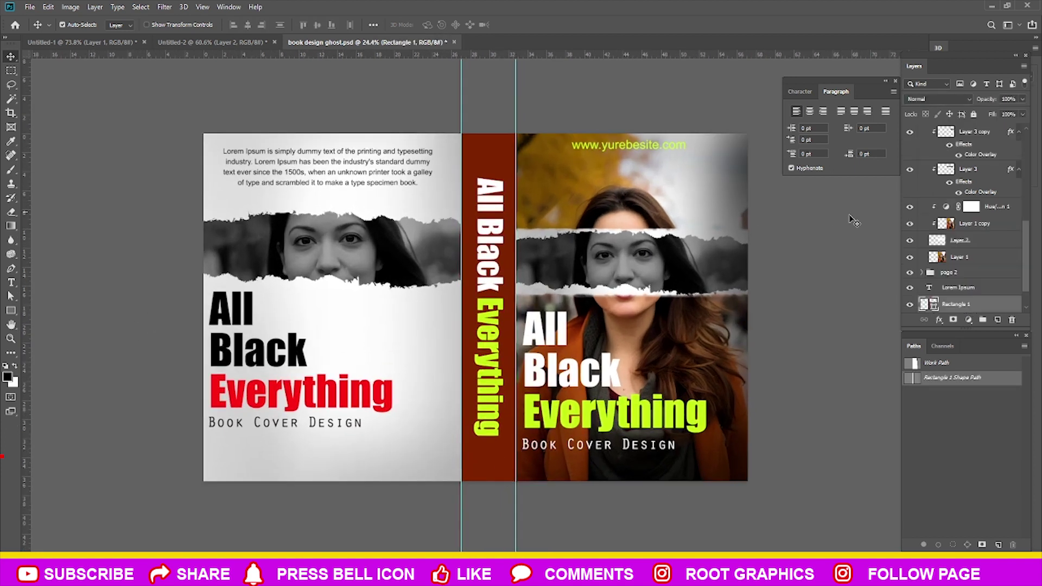
Recolour the spine rectangle to a golden orange sampled from the cover photo.
{"action": "double_click", "coordinate": [927, 305]}
{"action": "left_click", "coordinate": [534, 164]}
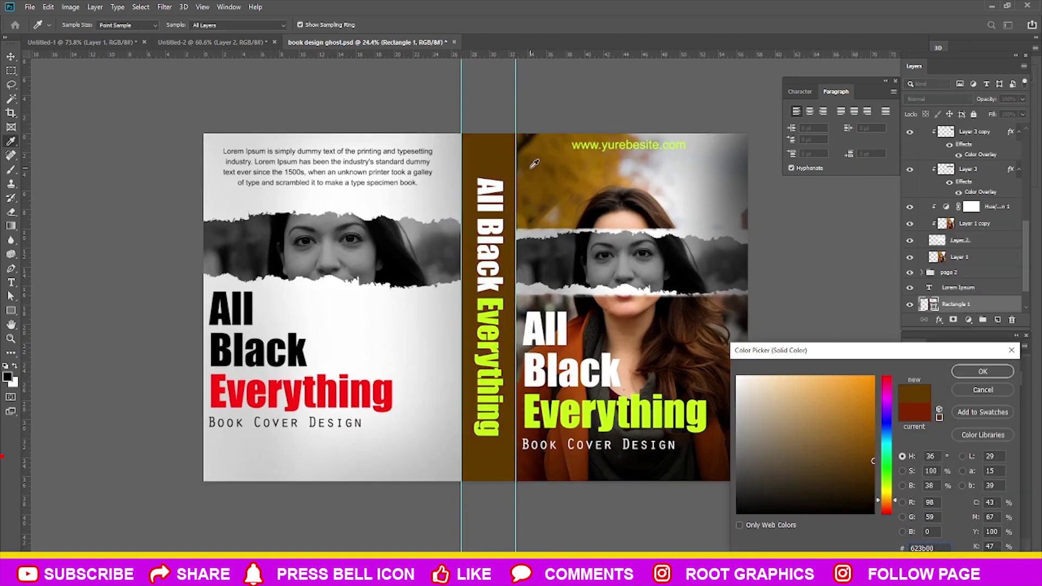
{"action": "left_click", "coordinate": [734, 169]}
{"action": "left_click", "coordinate": [616, 167]}
{"action": "mouse_move", "coordinate": [809, 387]}
{"action": "left_mouse_down"}
{"action": "mouse_move", "coordinate": [851, 381]}
{"action": "mouse_move", "coordinate": [875, 452]}
{"action": "left_mouse_up"}
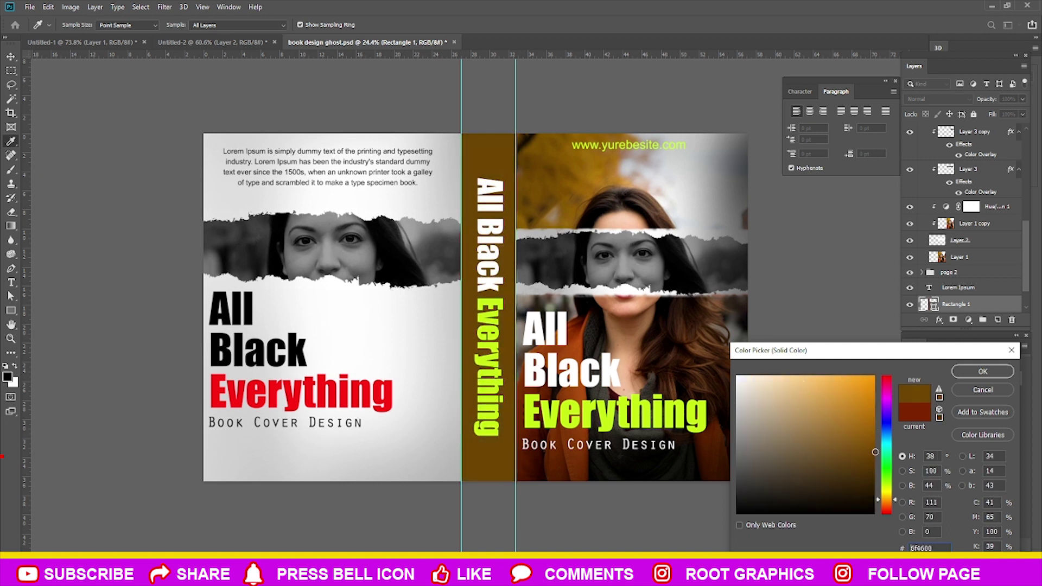
{"action": "left_click", "coordinate": [596, 169]}
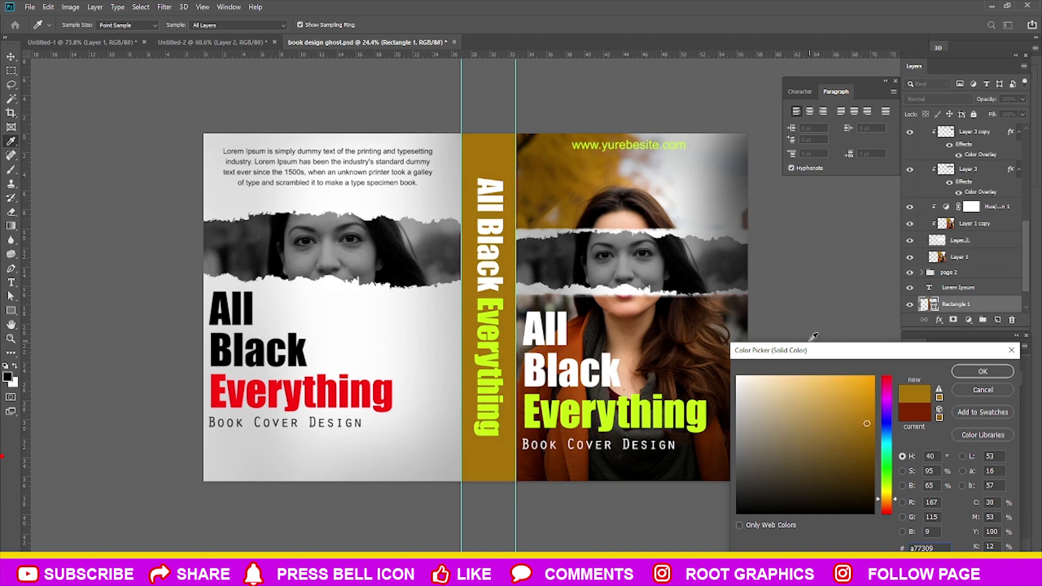
{"action": "left_click", "coordinate": [982, 371]}
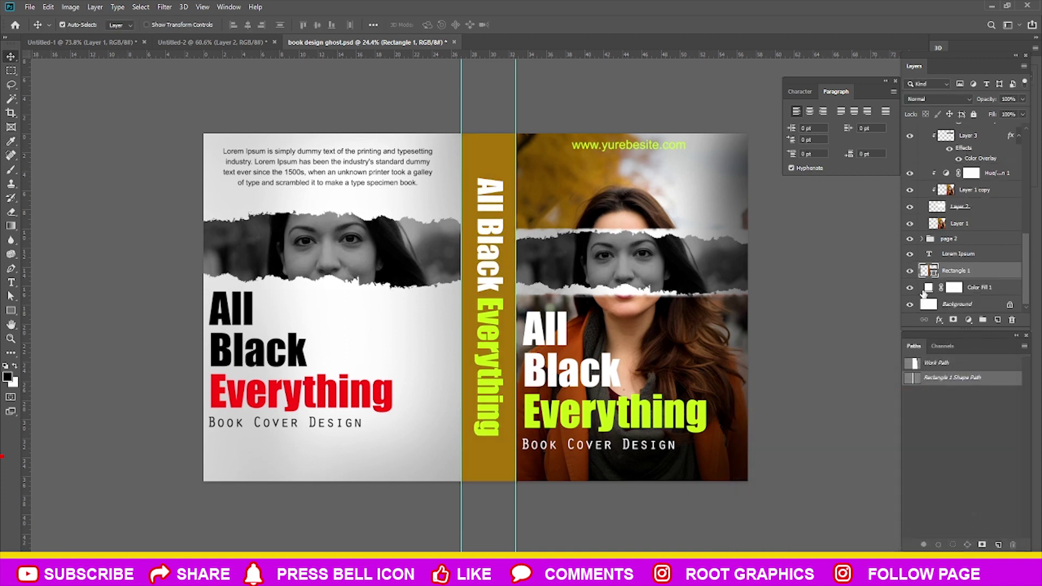
Try the spine's gold on the back cover Color Fill layer, then discard it.
{"action": "double_click", "coordinate": [927, 289]}
{"action": "left_click", "coordinate": [482, 146]}
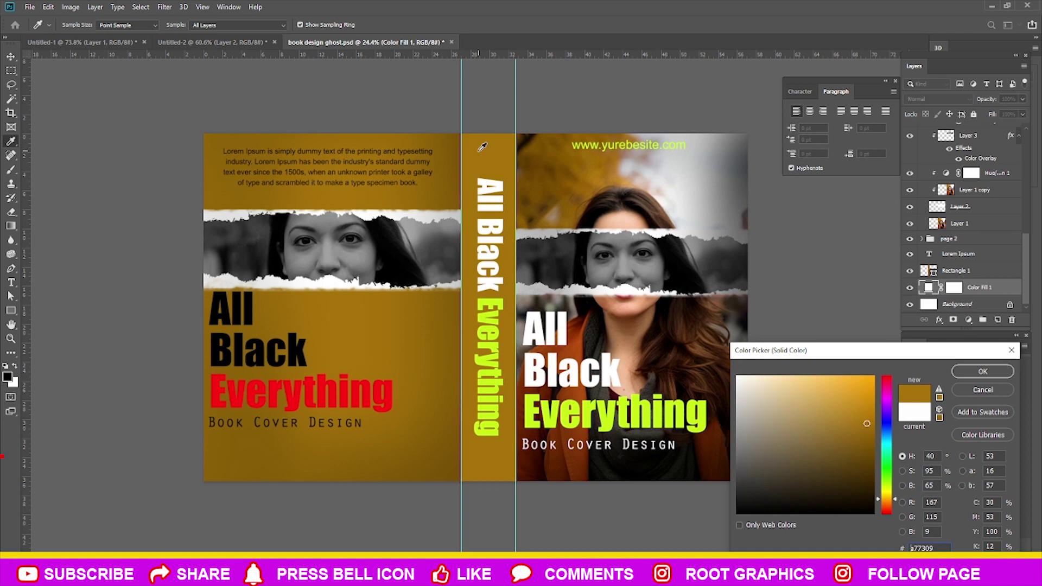
{"action": "left_click", "coordinate": [983, 390]}
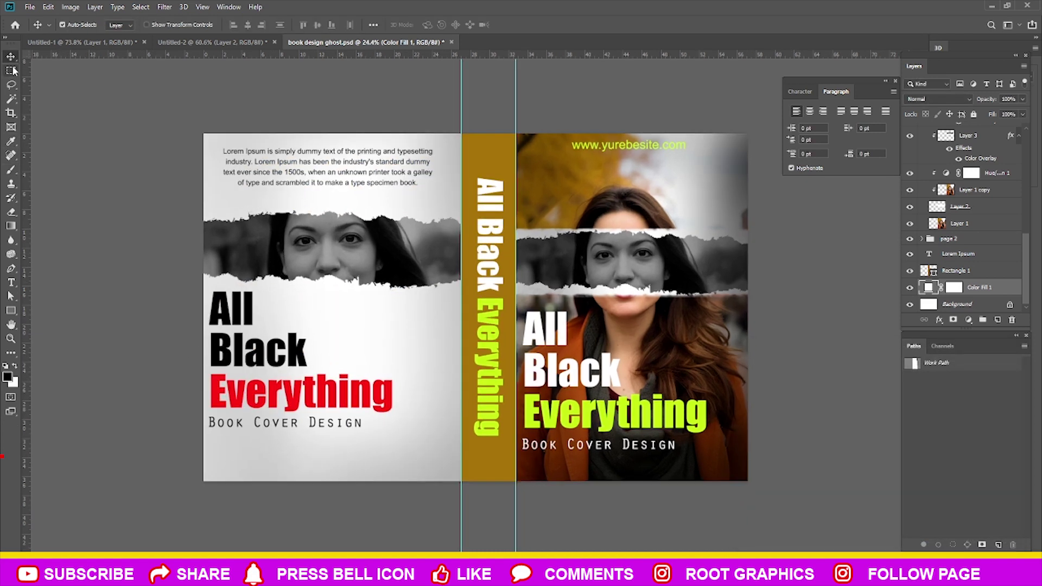
{"action": "left_click", "coordinate": [77, 210]}
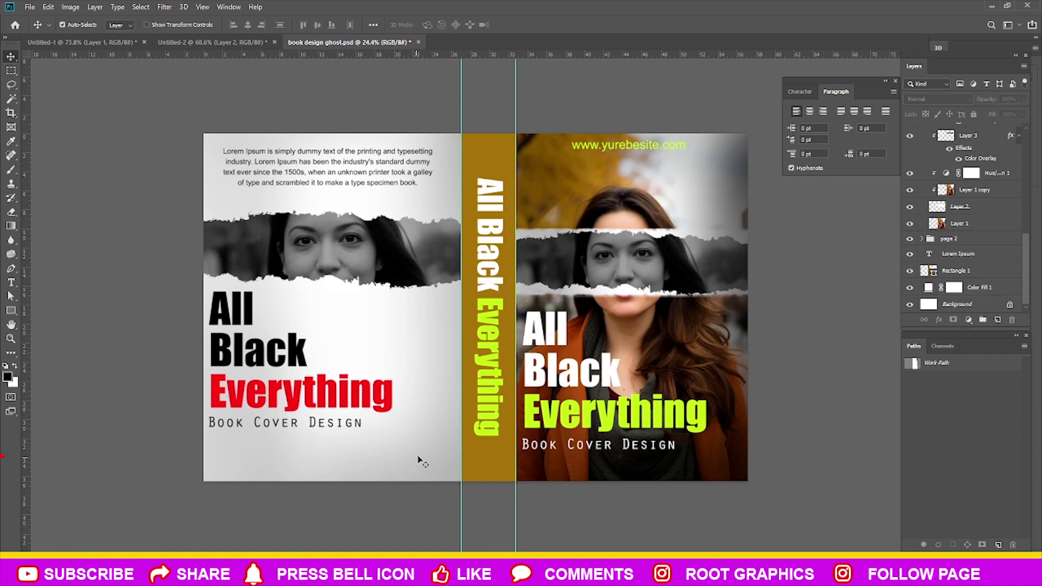
Collapse the page 1 group and select it.
{"action": "scroll", "coordinate": [971, 158], "scroll_direction": "up", "scroll_amount": 5}
{"action": "scroll", "coordinate": [957, 141], "scroll_direction": "up", "scroll_amount": 3}
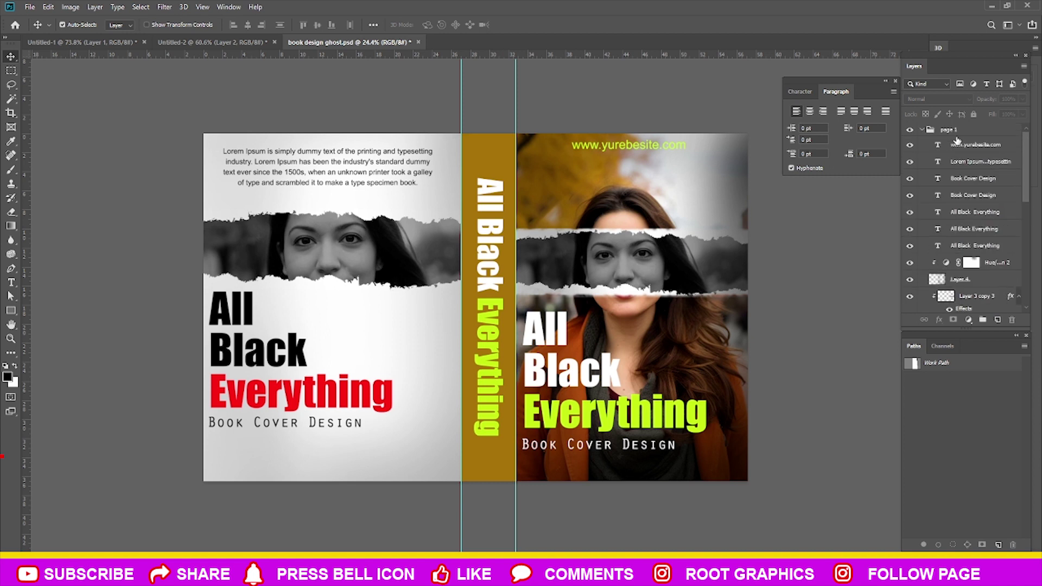
{"action": "left_click", "coordinate": [922, 130]}
{"action": "left_click", "coordinate": [956, 130]}
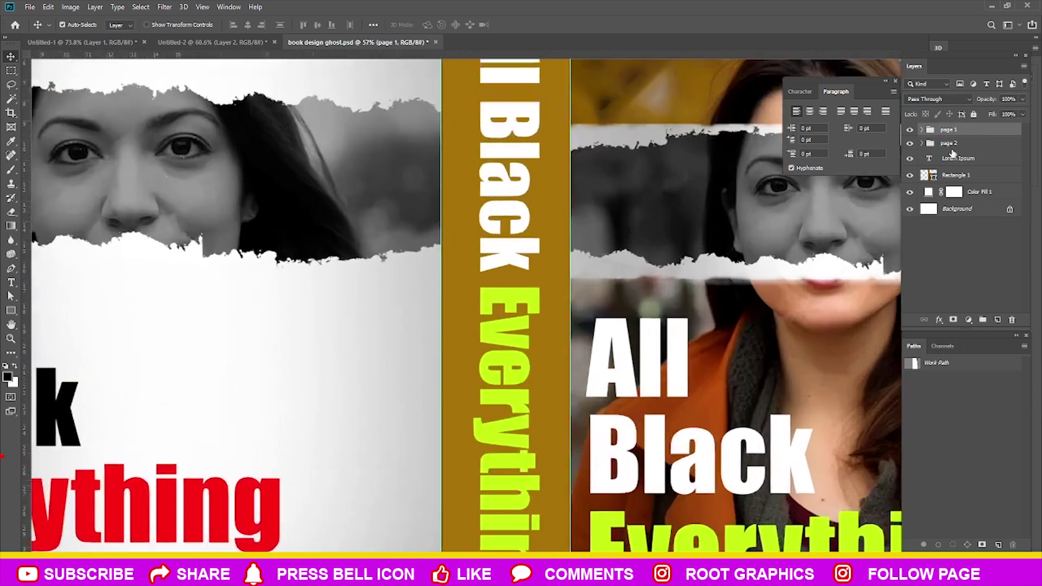
{"action": "scroll", "coordinate": [666, 183], "scroll_direction": "down", "scroll_amount": 3}
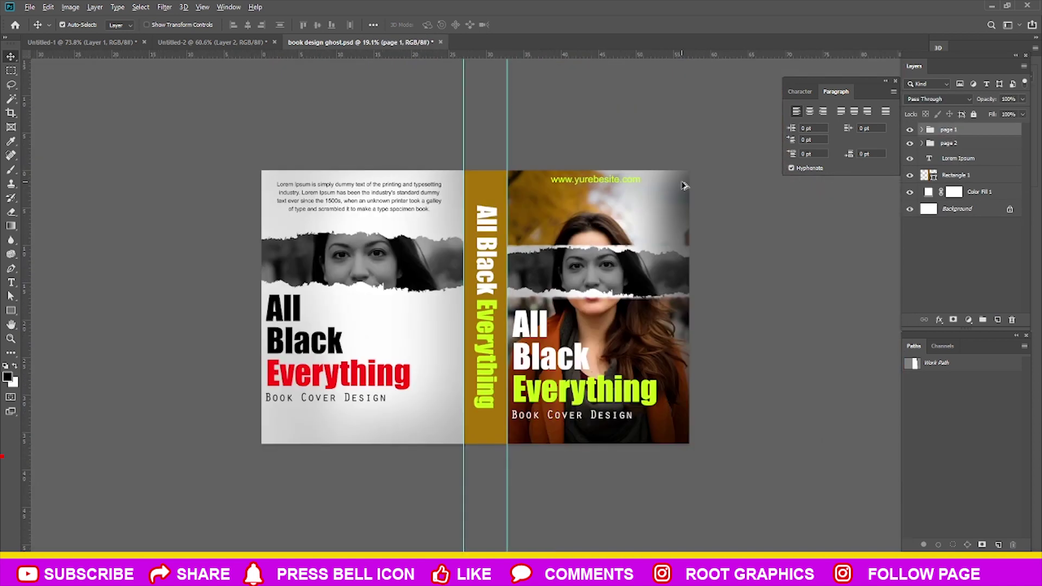
Merge all visible layers into a new Layer 5 with Ctrl+Alt+Shift+E.
{"action": "key", "text": "ctrl+alt+shift+e"}
{"action": "scroll", "coordinate": [511, 311], "scroll_direction": "up", "scroll_amount": 1}
{"action": "scroll", "coordinate": [490, 310], "scroll_direction": "down", "scroll_amount": 2}
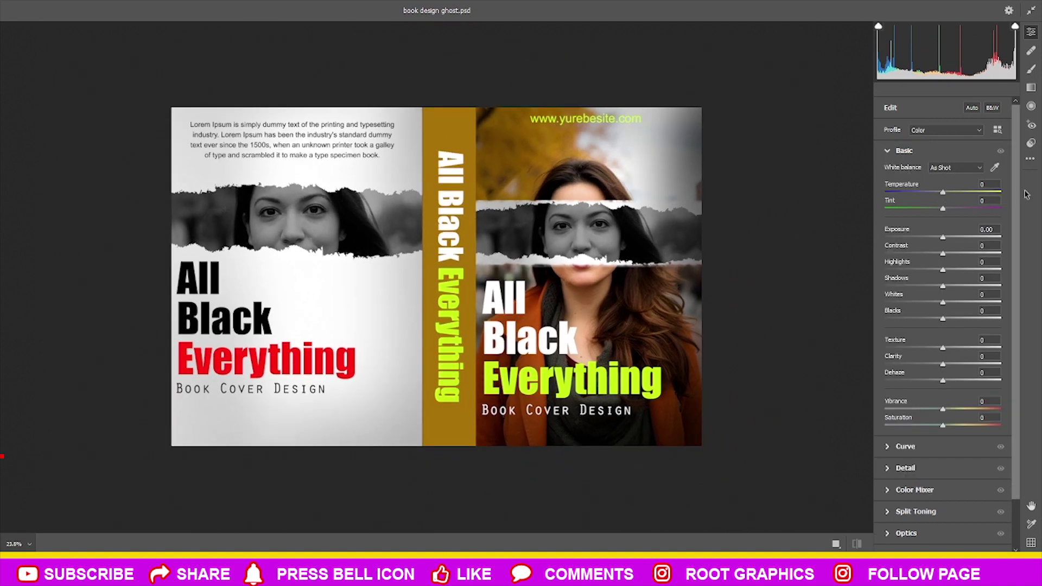
In Camera Raw, cool the temperature slightly, lower highlights and add texture and clarity.
{"action": "mouse_move", "coordinate": [944, 193]}
{"action": "left_mouse_down"}
{"action": "mouse_move", "coordinate": [953, 254]}
{"action": "mouse_move", "coordinate": [904, 270]}
{"action": "mouse_move", "coordinate": [978, 291]}
{"action": "left_mouse_up"}
{"action": "left_click_drag", "start_coordinate": [905, 270], "coordinate": [909, 270]}
{"action": "left_click_drag", "start_coordinate": [943, 347], "coordinate": [949, 381]}
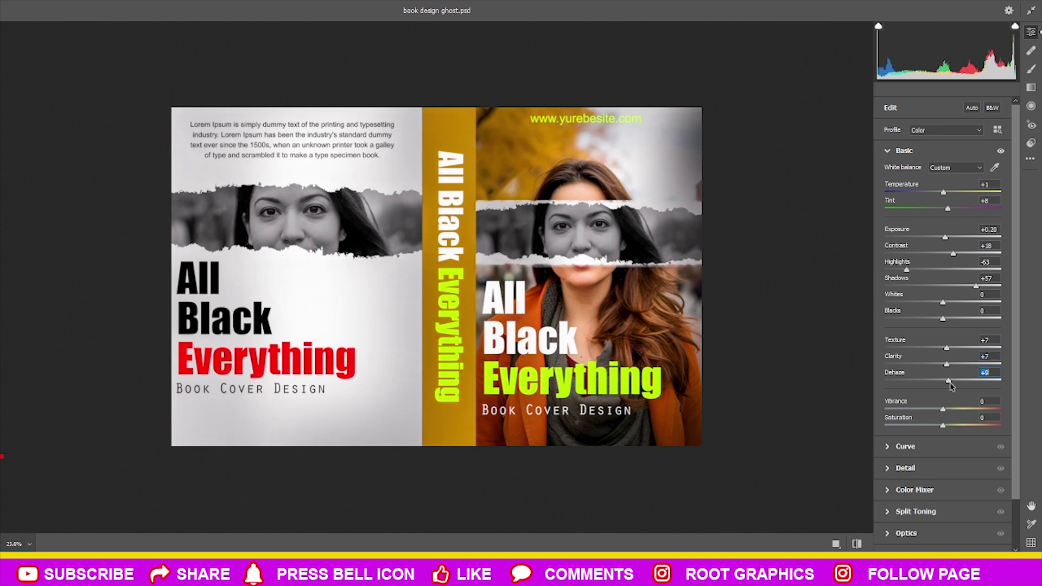
{"action": "scroll", "coordinate": [924, 465], "scroll_direction": "down", "scroll_amount": 2}
Add a light vignette, shift the Blue Primary hue to +19, and apply.
{"action": "left_click", "coordinate": [930, 418]}
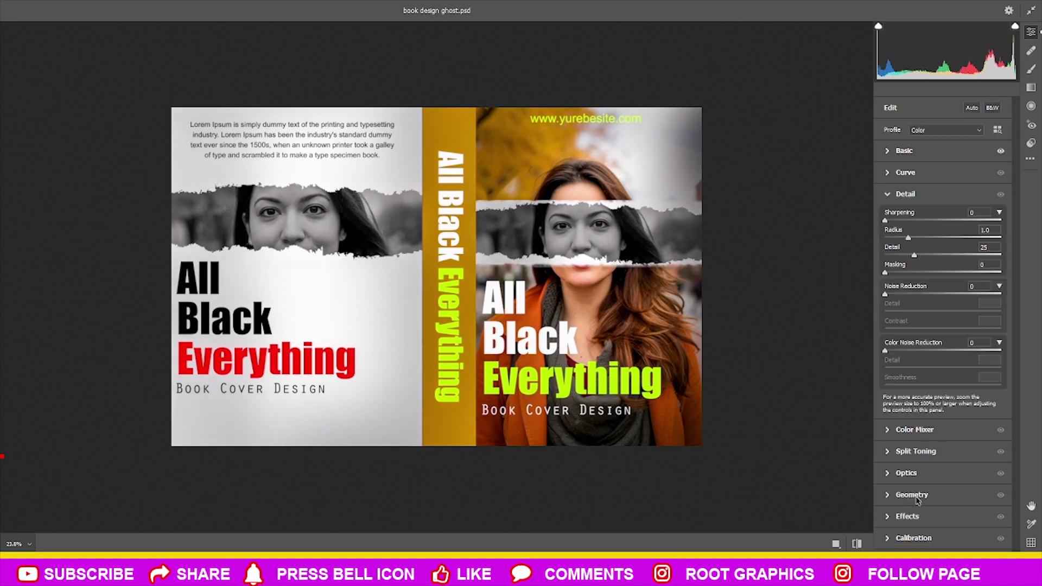
{"action": "left_click", "coordinate": [911, 516]}
{"action": "mouse_move", "coordinate": [943, 348]}
{"action": "left_mouse_down"}
{"action": "mouse_move", "coordinate": [958, 348]}
{"action": "mouse_move", "coordinate": [935, 347]}
{"action": "left_mouse_up"}
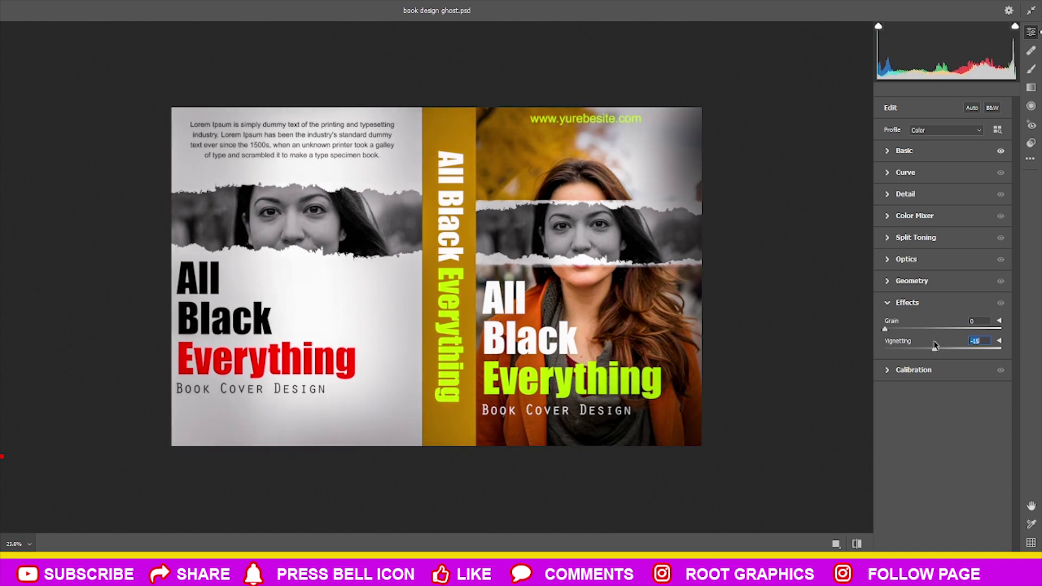
{"action": "left_click", "coordinate": [914, 370]}
{"action": "mouse_move", "coordinate": [942, 518]}
{"action": "left_mouse_down"}
{"action": "mouse_move", "coordinate": [953, 520]}
{"action": "mouse_move", "coordinate": [917, 519]}
{"action": "mouse_move", "coordinate": [932, 517]}
{"action": "mouse_move", "coordinate": [934, 536]}
{"action": "mouse_move", "coordinate": [955, 533]}
{"action": "left_mouse_up"}
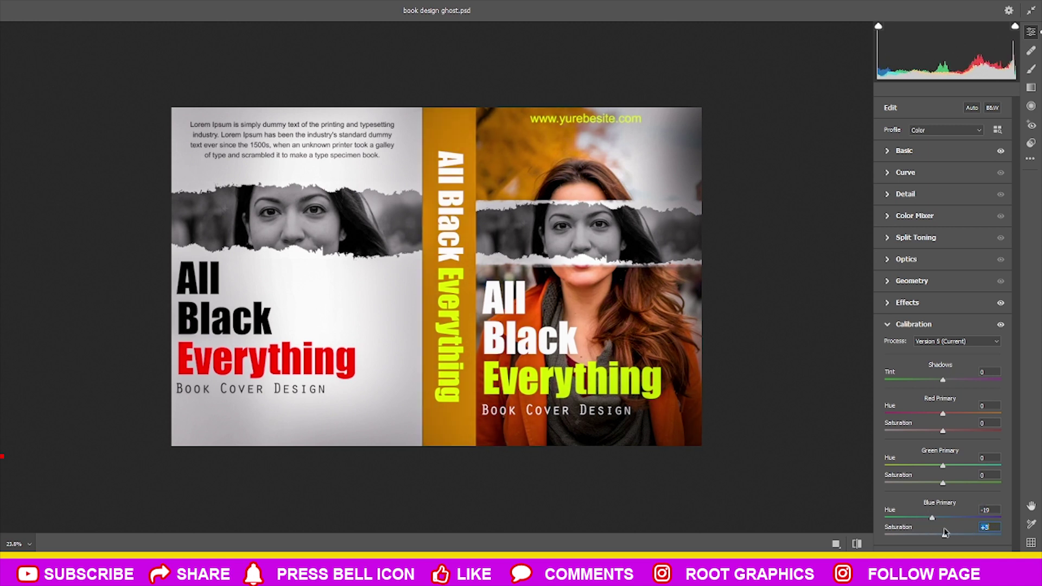
{"action": "key", "text": "Return"}
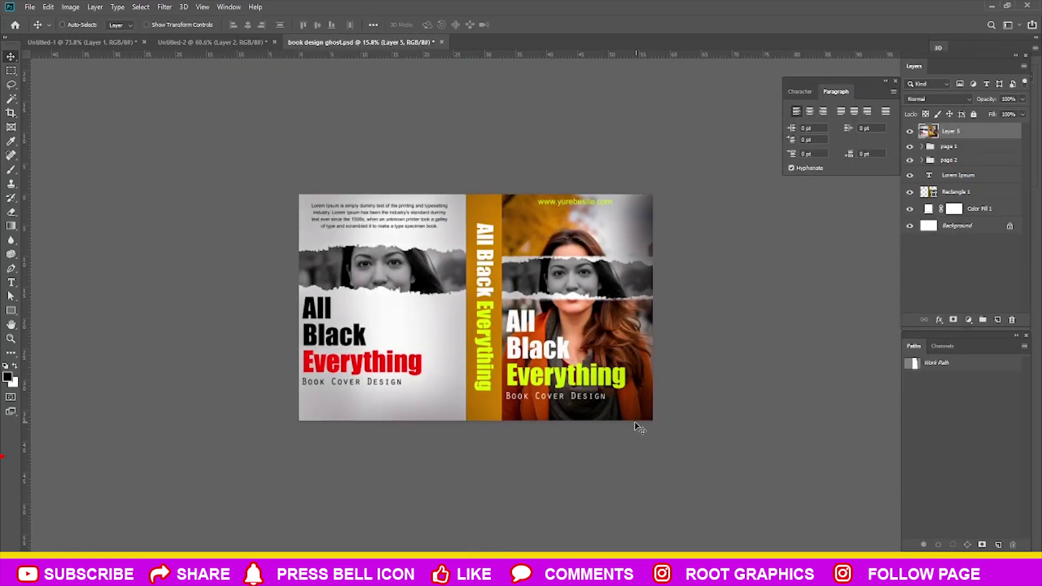
Expand the page 1 group, show Layer 3 copy 3, and hide merged Layer 5.
{"action": "scroll", "coordinate": [551, 396], "scroll_direction": "up", "scroll_amount": 2}
{"action": "scroll", "coordinate": [554, 315], "scroll_direction": "up", "scroll_amount": 2}
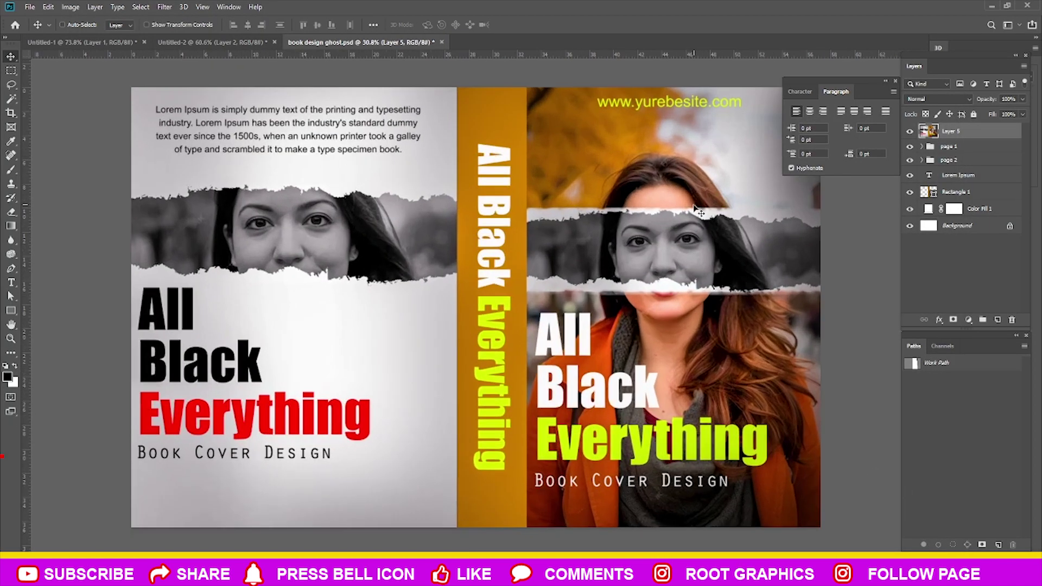
{"action": "scroll", "coordinate": [562, 219], "scroll_direction": "down", "scroll_amount": 2}
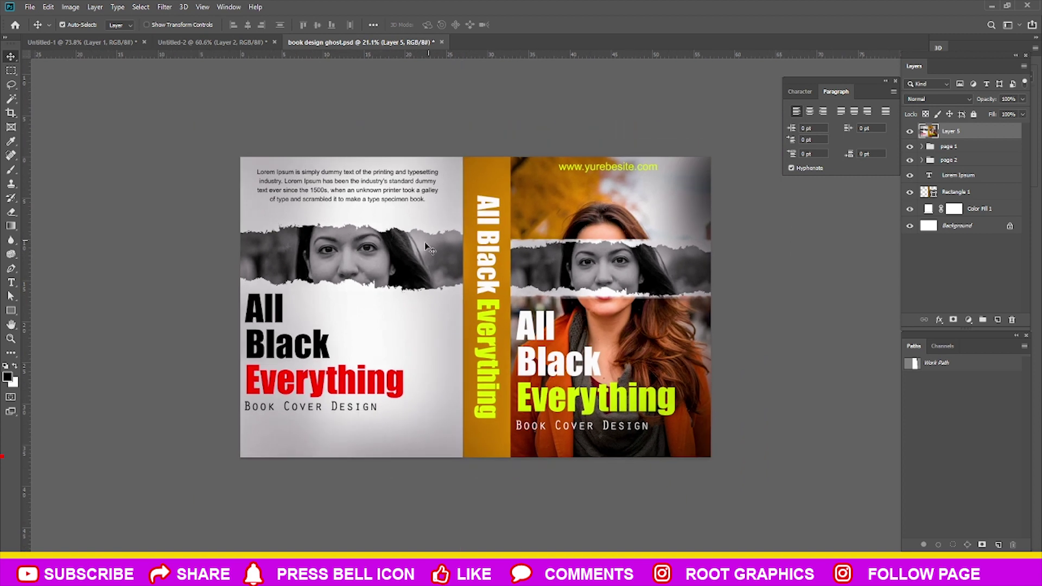
{"action": "left_click", "coordinate": [923, 147]}
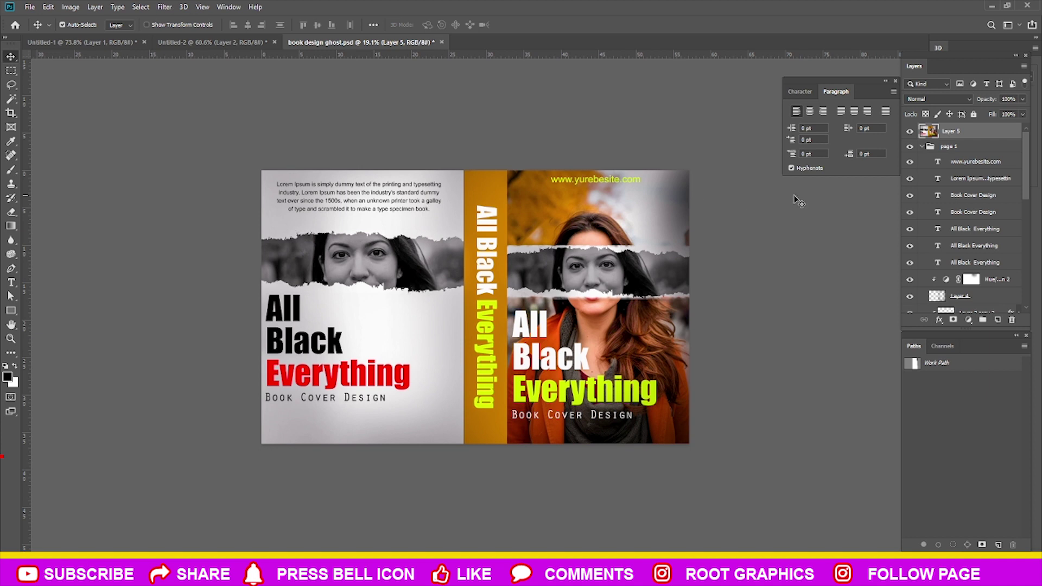
{"action": "scroll", "coordinate": [965, 245], "scroll_direction": "down", "scroll_amount": 3}
{"action": "left_click", "coordinate": [911, 230]}
{"action": "scroll", "coordinate": [917, 234], "scroll_direction": "up", "scroll_amount": 3}
{"action": "left_click", "coordinate": [911, 131]}
Lower Layer 4's opacity to 65%.
{"action": "left_click", "coordinate": [677, 211]}
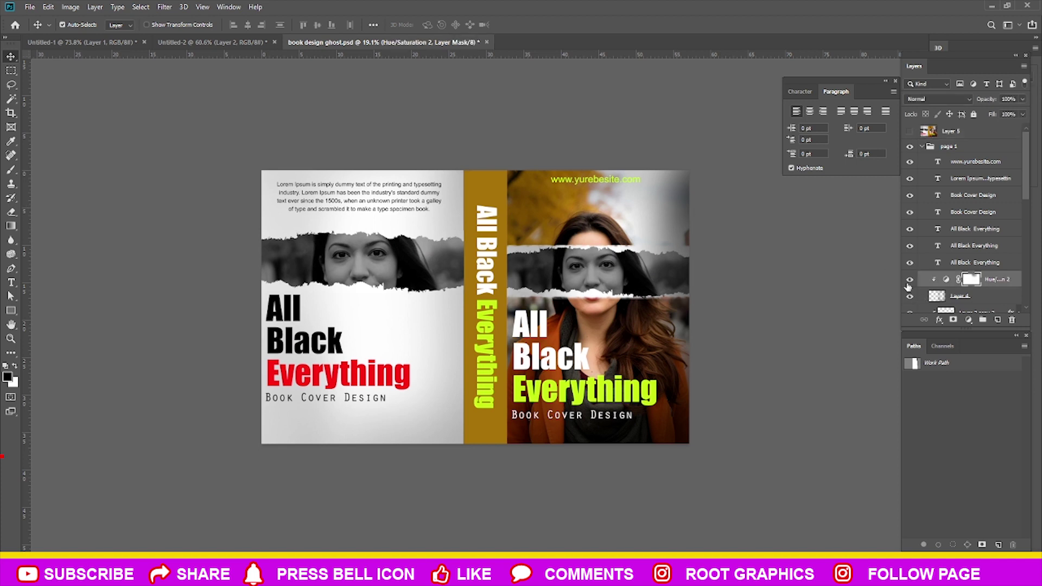
{"action": "left_click", "coordinate": [922, 296]}
{"action": "left_click", "coordinate": [1022, 99]}
{"action": "left_click_drag", "start_coordinate": [1021, 111], "coordinate": [1005, 114]}
{"action": "left_click", "coordinate": [909, 132]}
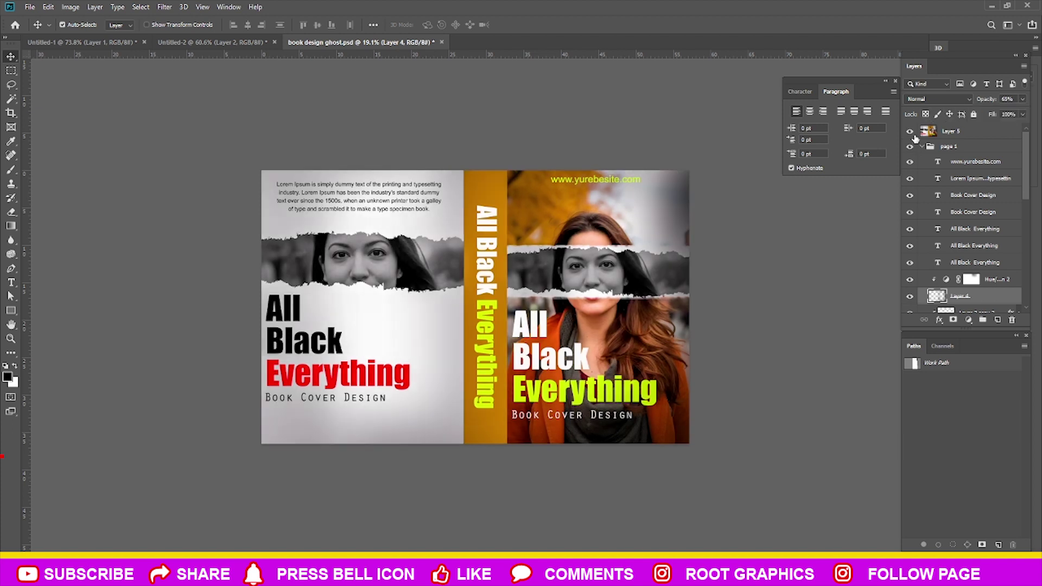
Compare with the graded merged Layer 5, leaving it visible on top.
{"action": "left_click", "coordinate": [909, 132]}
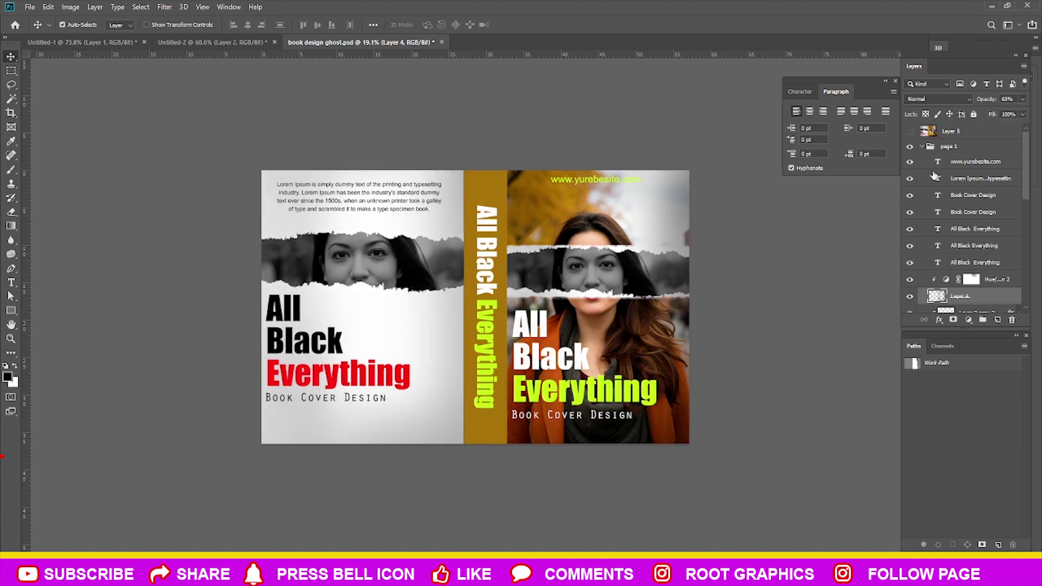
{"action": "left_click", "coordinate": [958, 133]}
{"action": "left_click", "coordinate": [910, 132]}
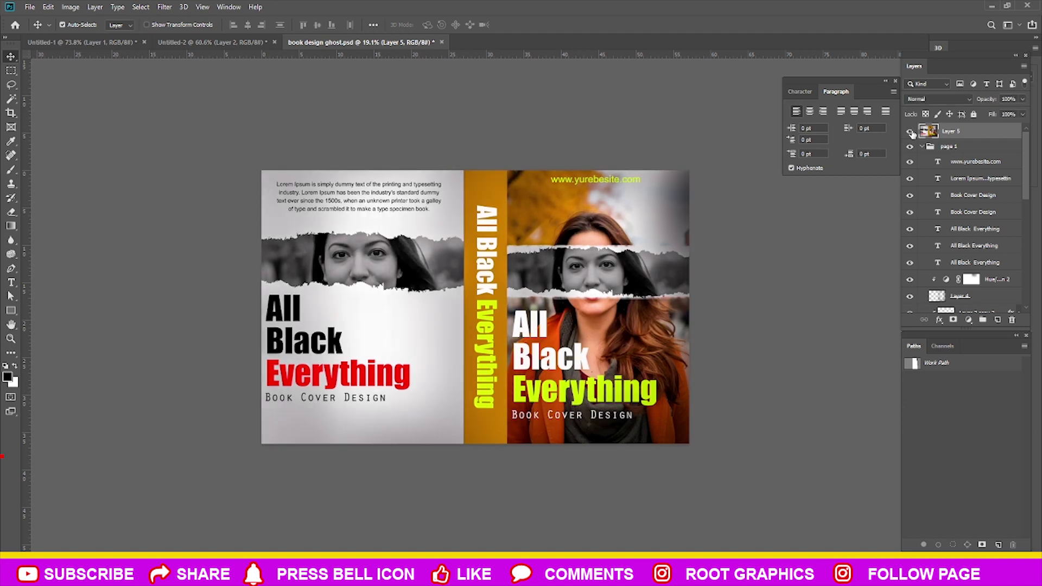